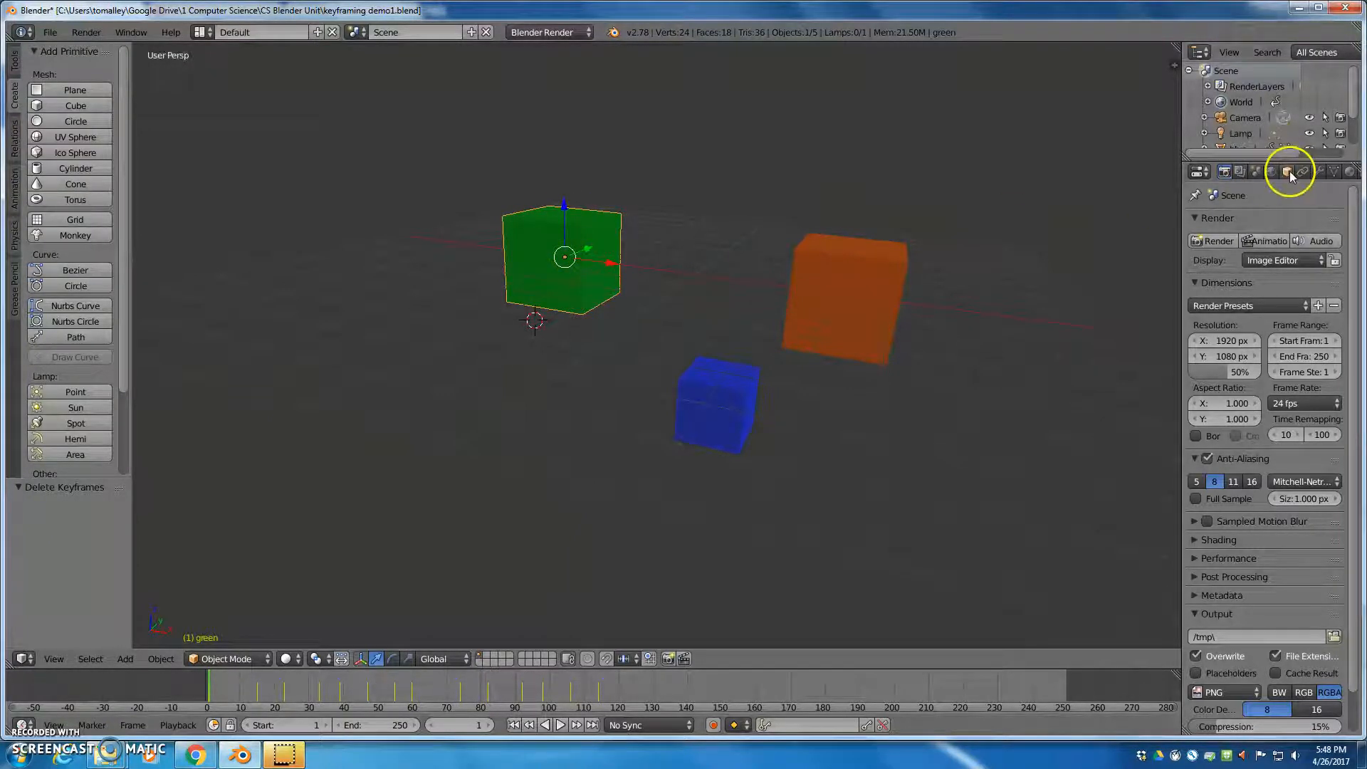
Step: Keyframe the green cube's diffuse color at frame 1, and as purple (R 0.466, G 0.019, B 0.502) at frame 60
left_click(1350, 173)
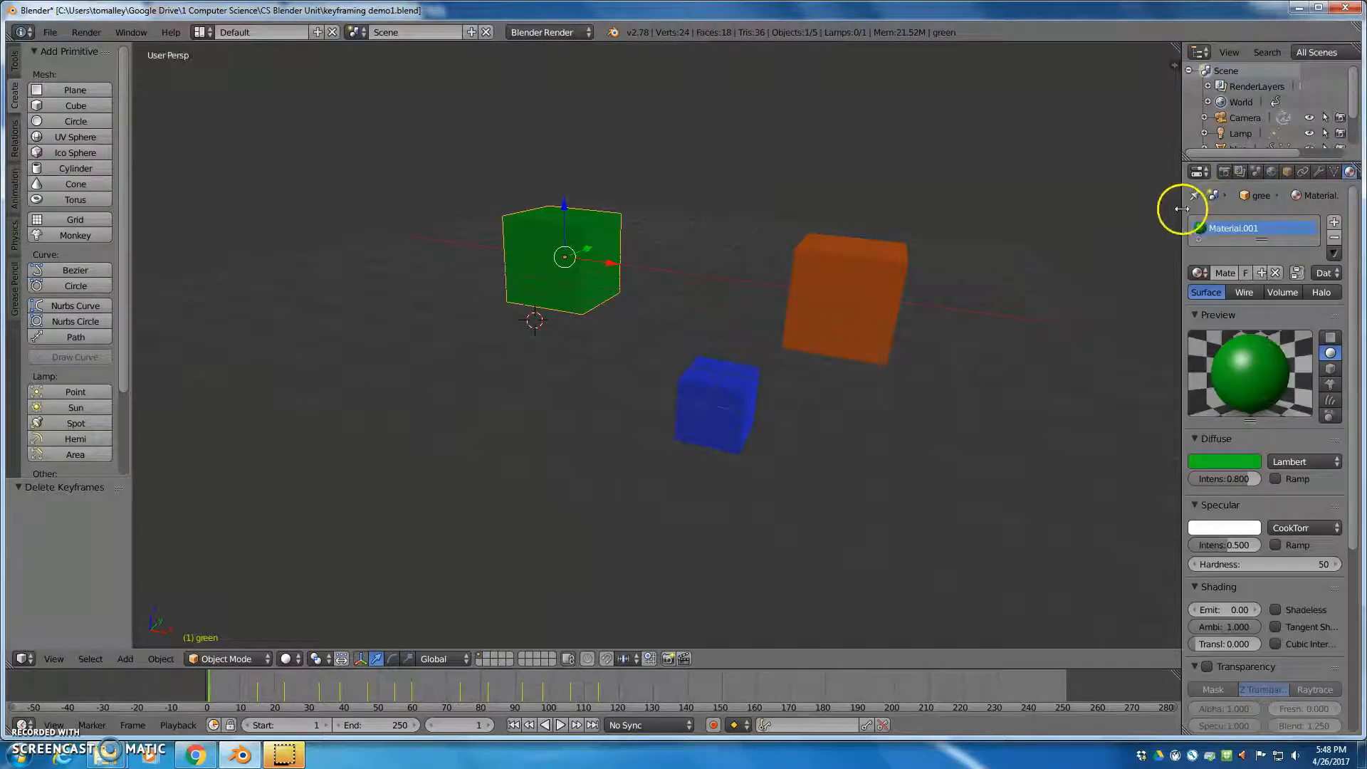
left_click_drag(1182, 208, 1144, 208)
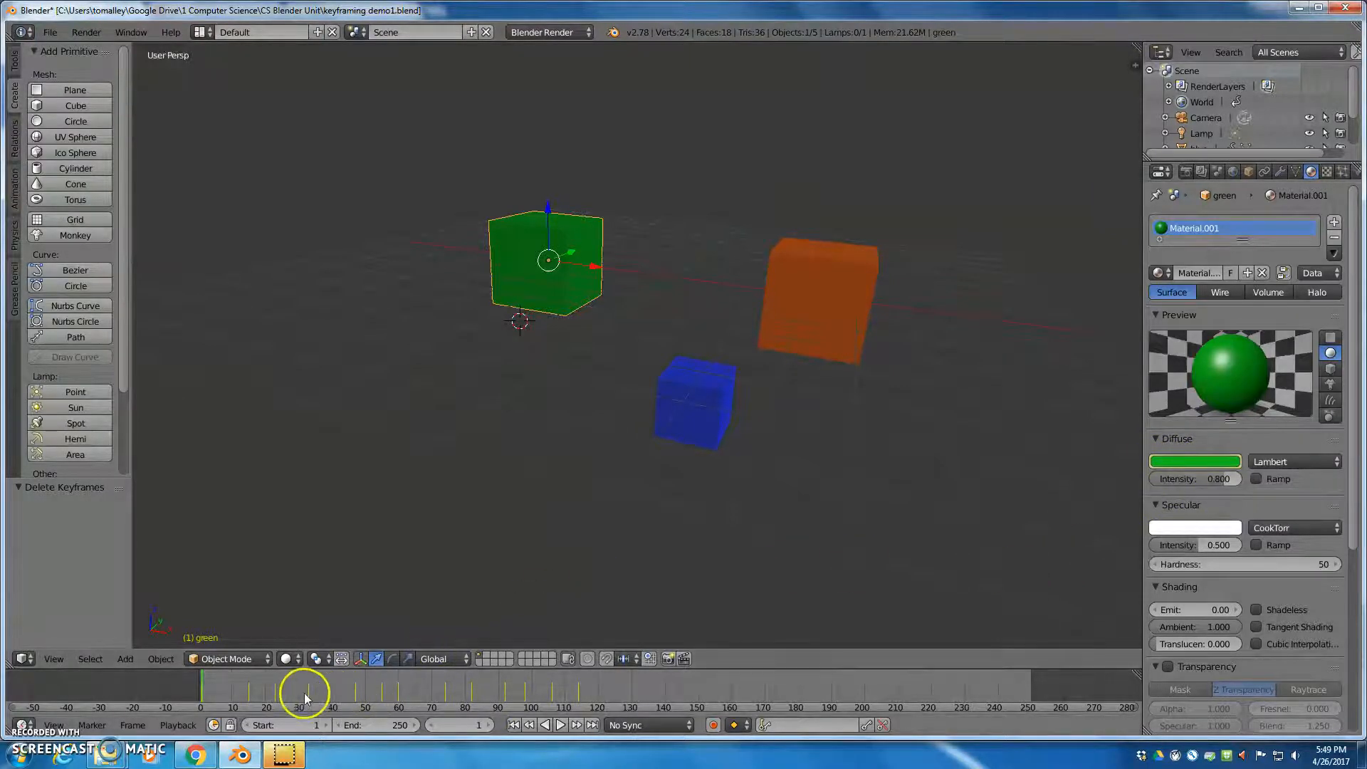
left_click_drag(344, 686, 399, 686)
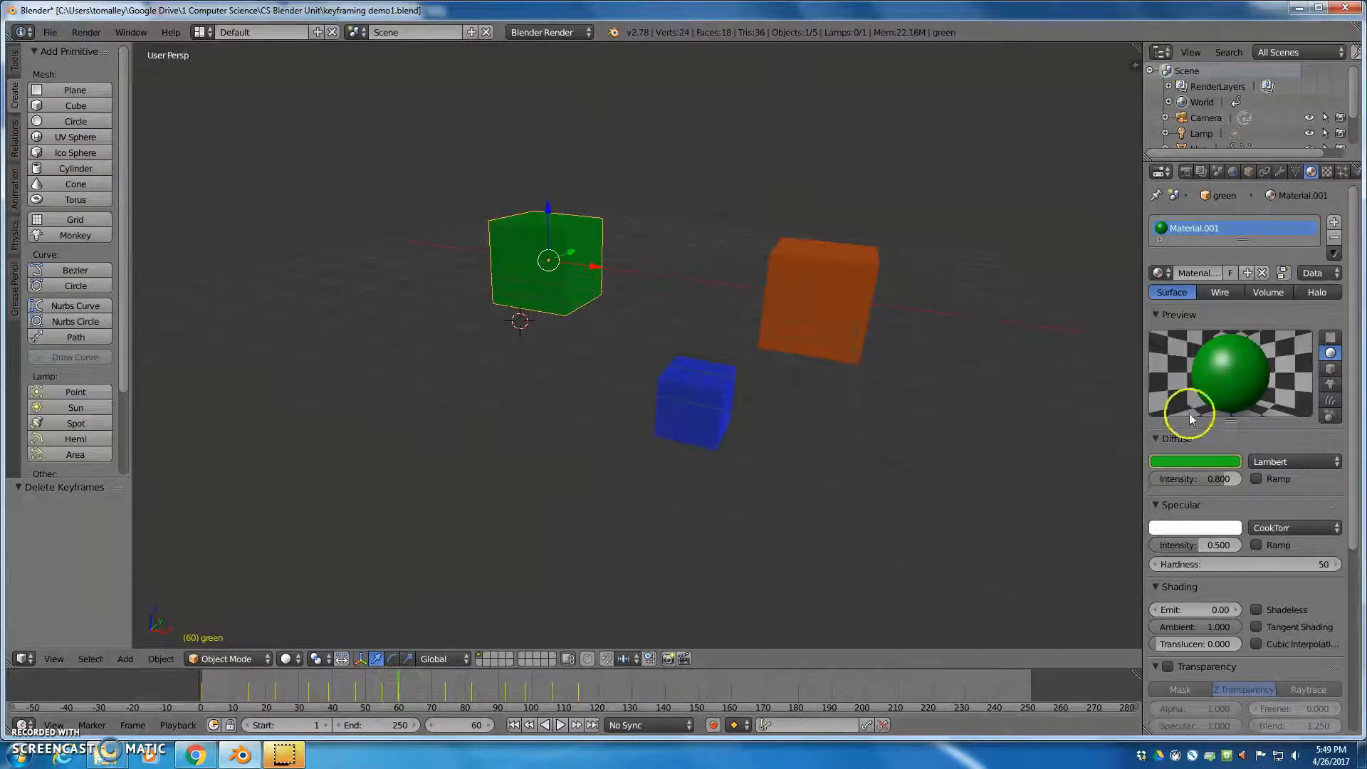
left_click(1194, 463)
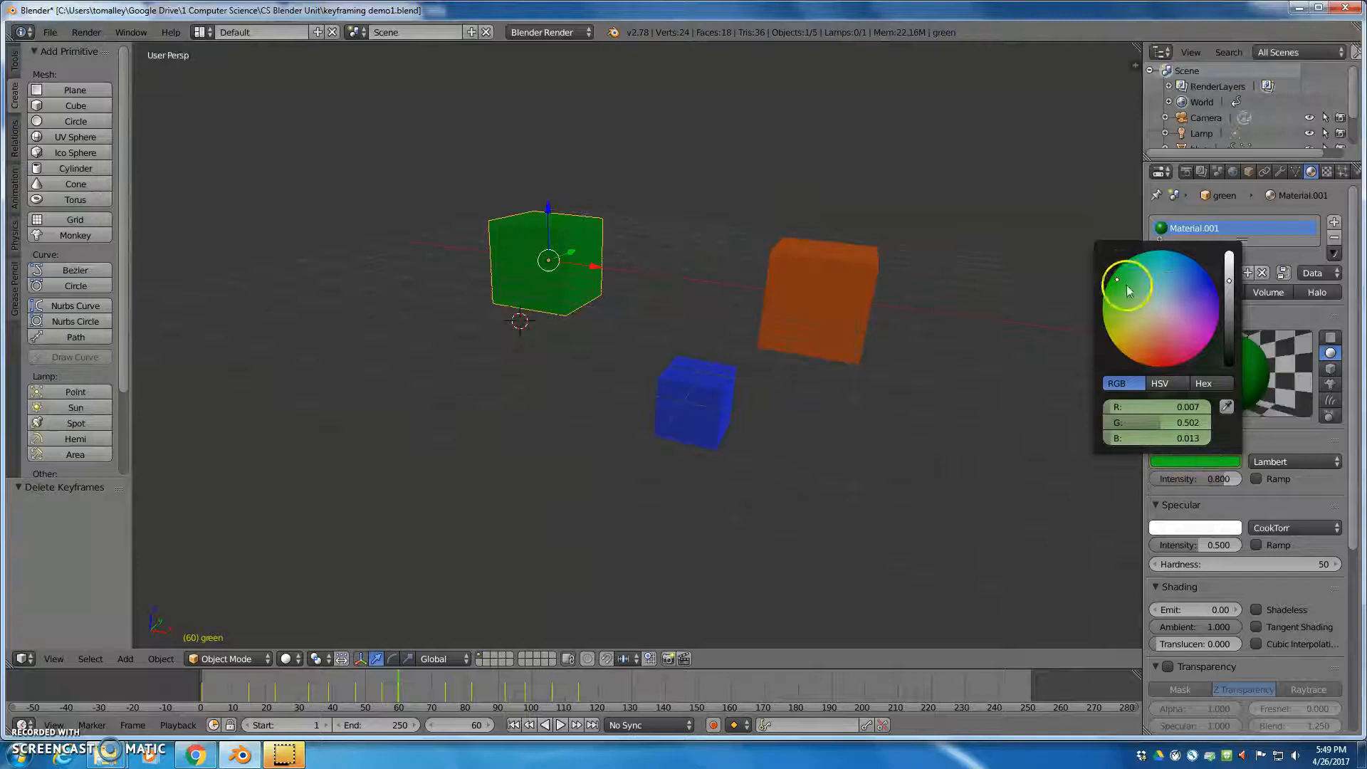
left_click(1202, 333)
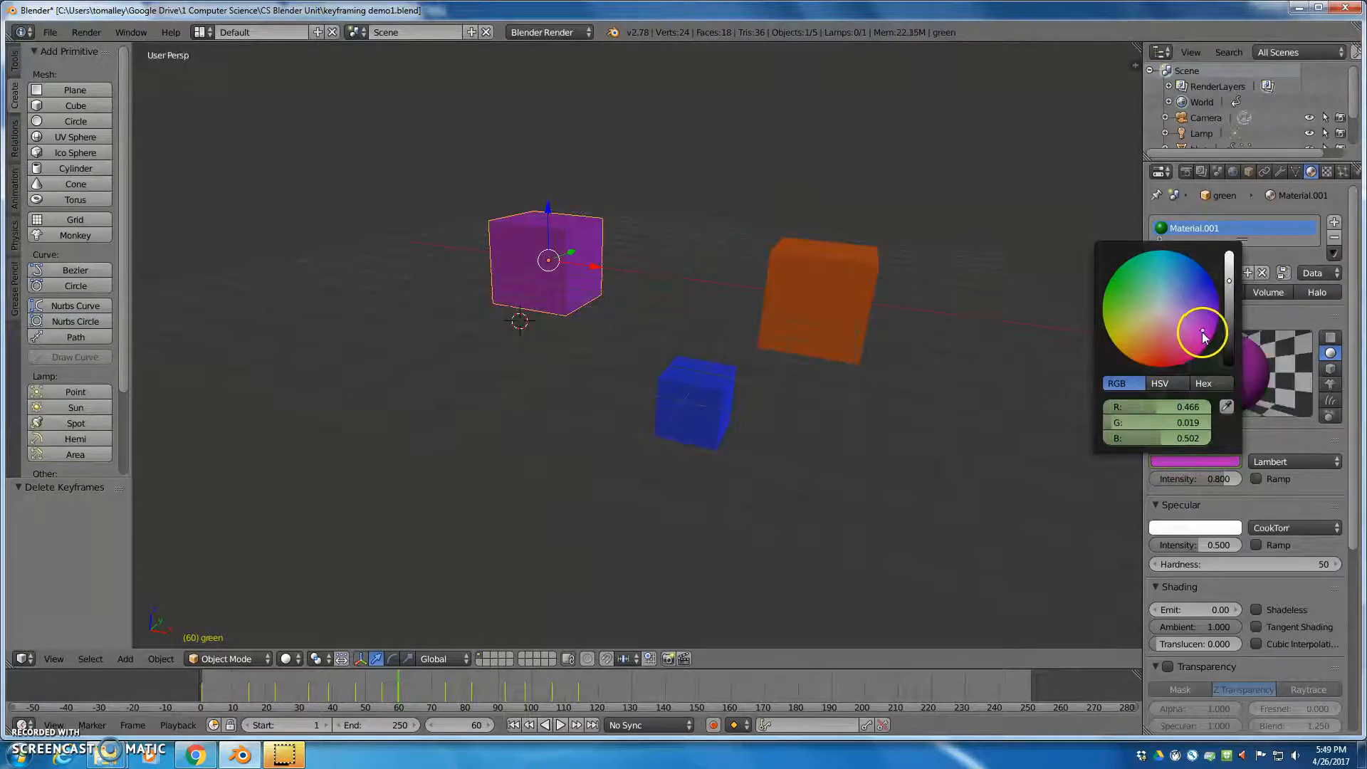
left_click(1166, 461)
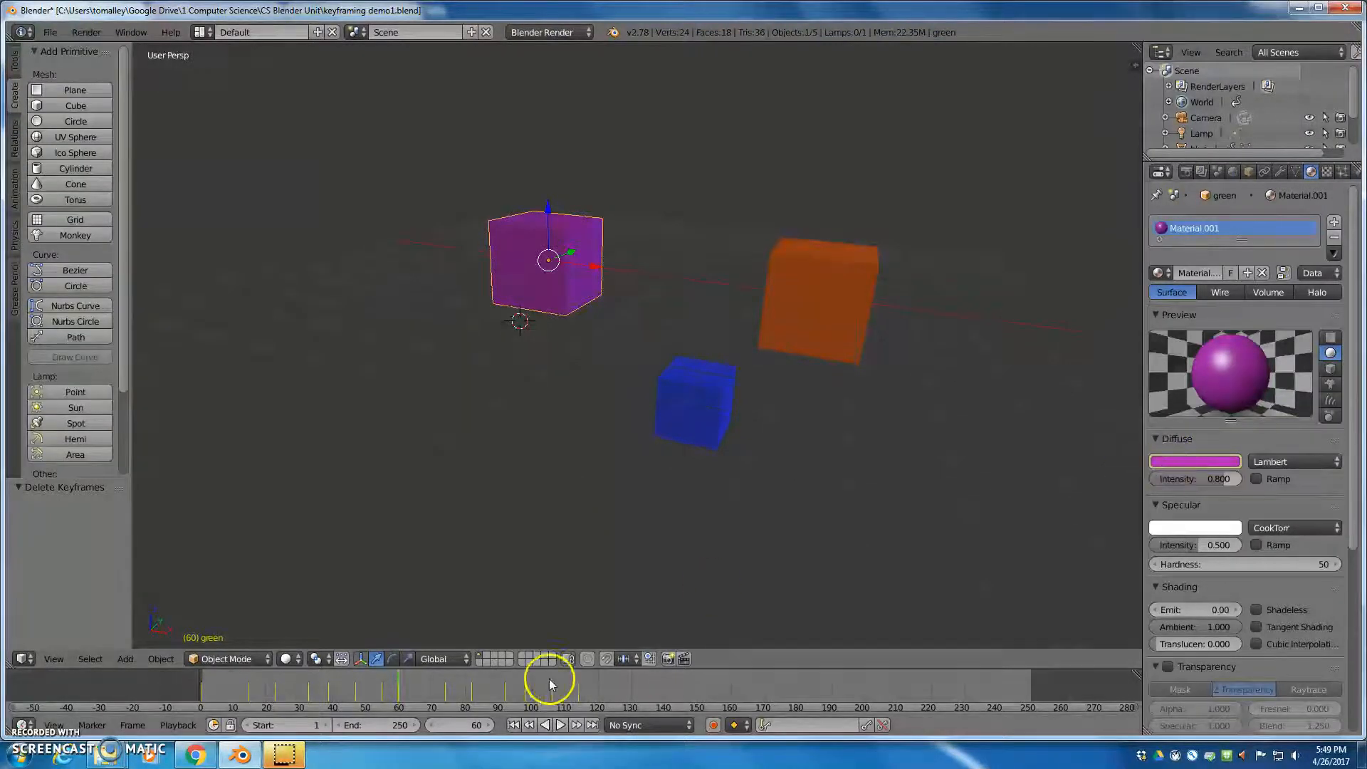
Step: Set the same cube's diffuse color to a dark yellow at frame 115 and keyframe it
left_click(565, 695)
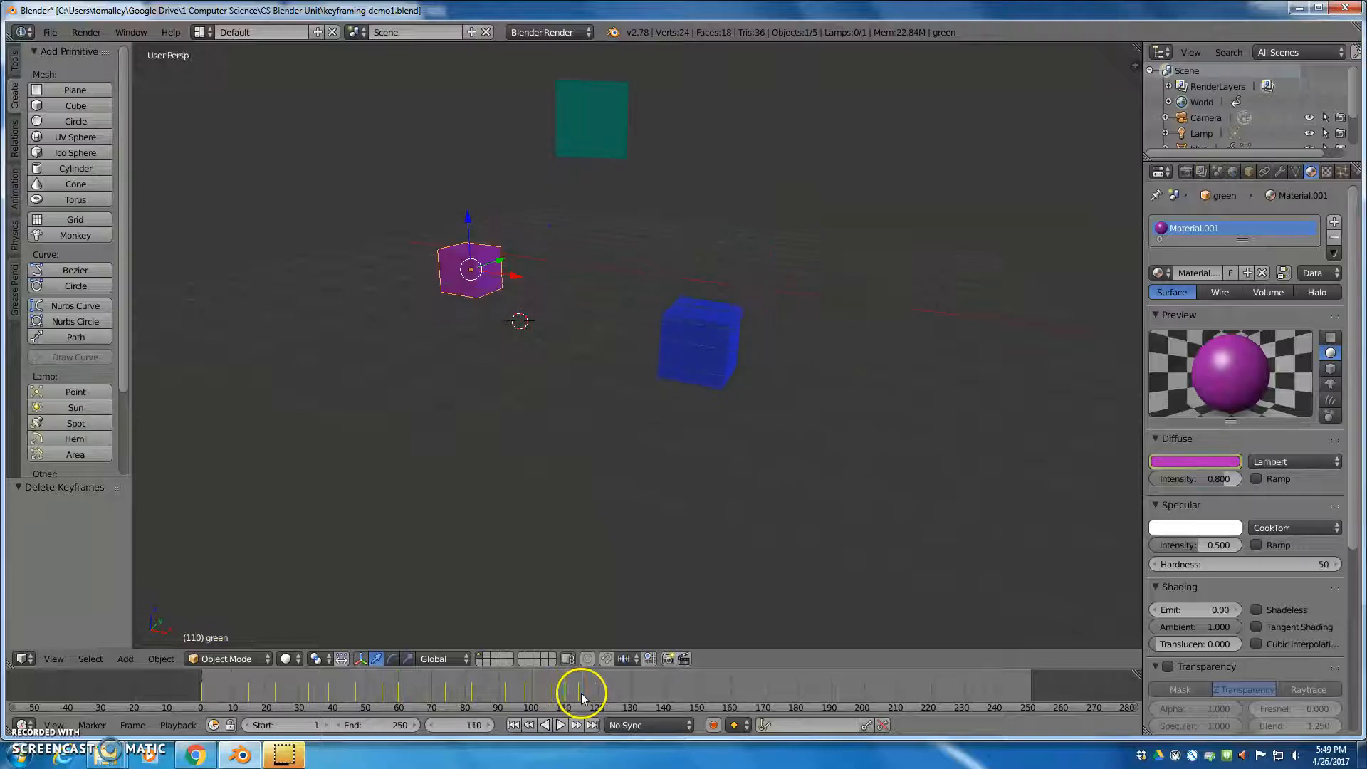
left_click(581, 694)
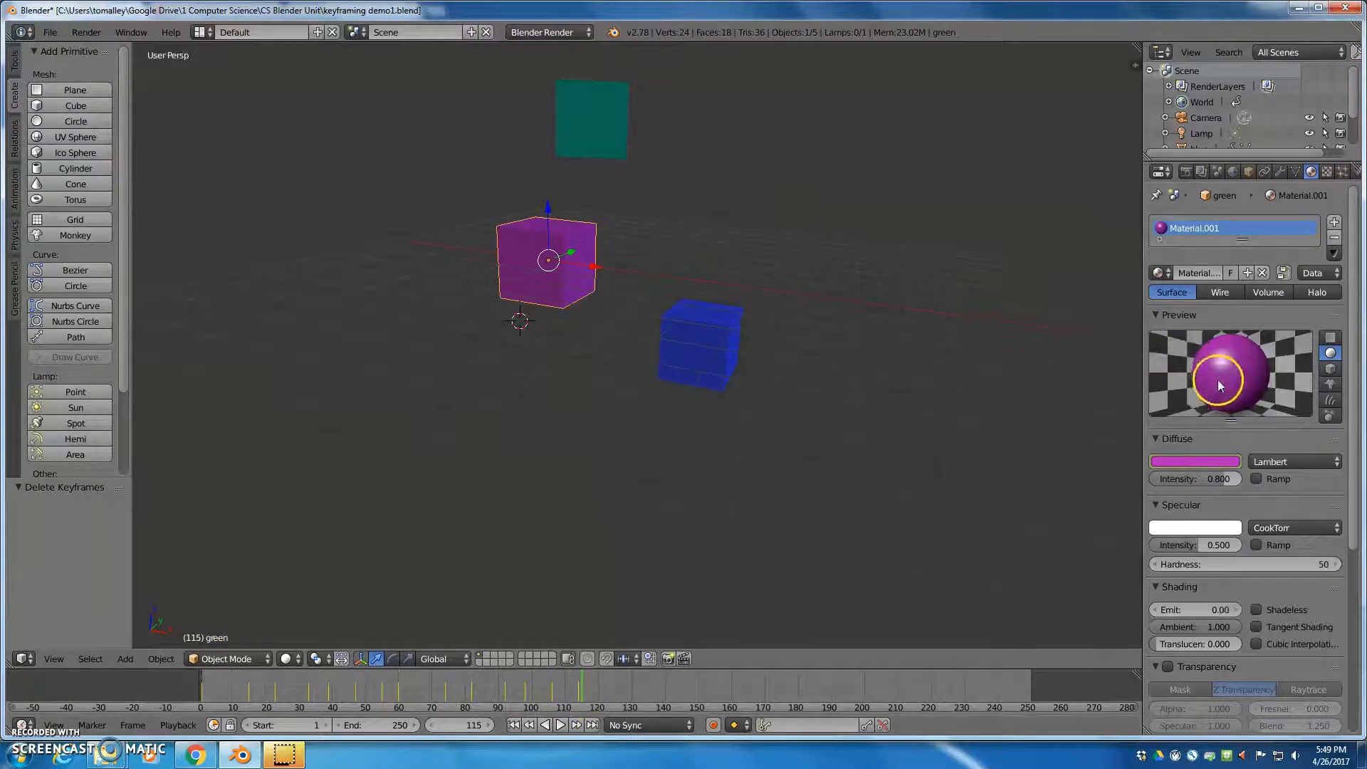
left_click(1193, 462)
left_click_drag(1193, 360, 1120, 333)
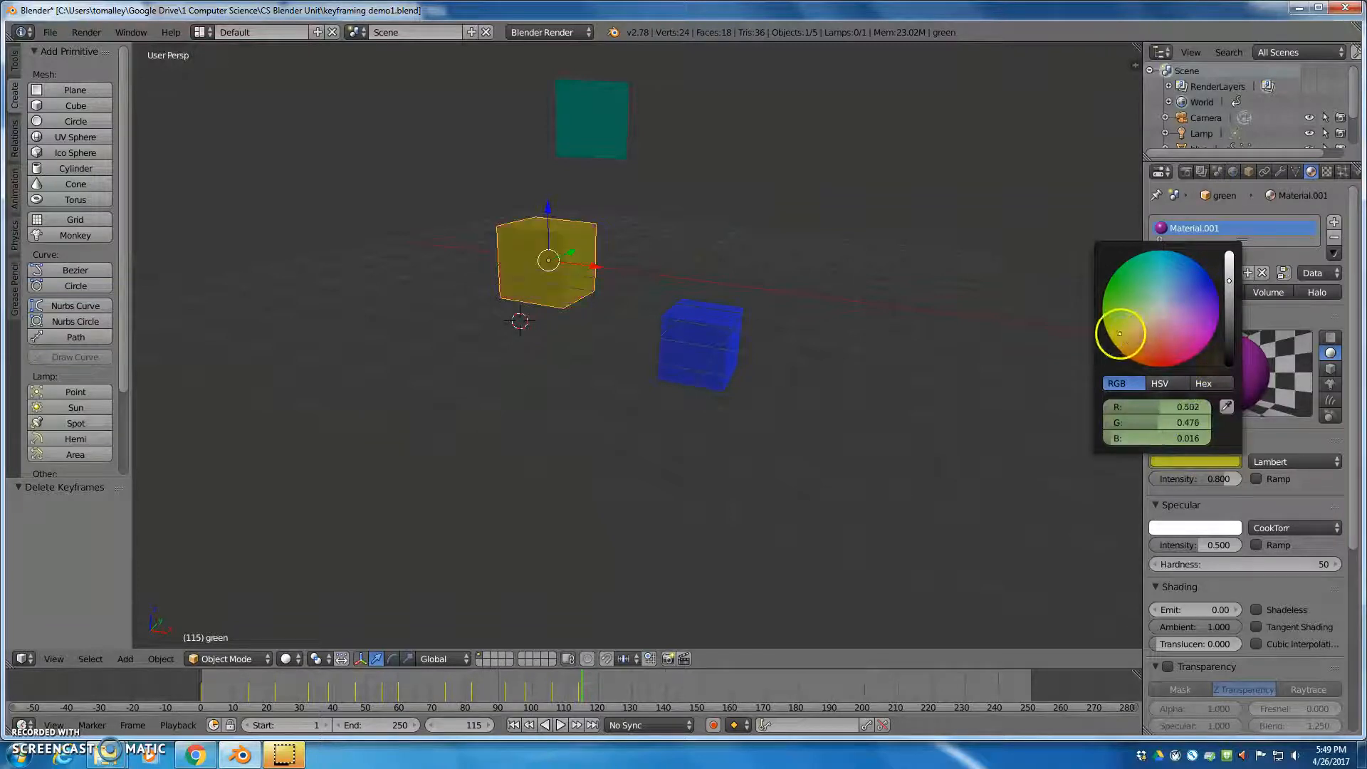
left_click(1112, 336)
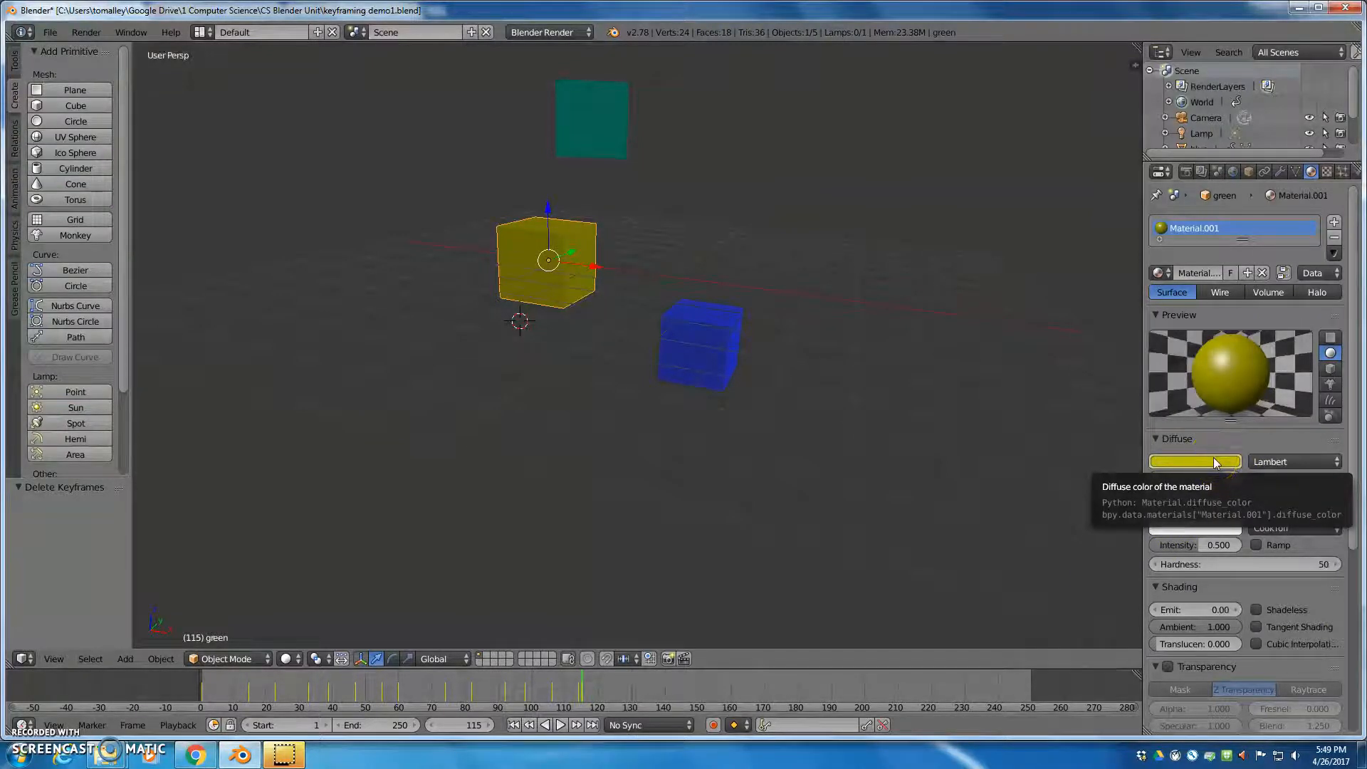
Step: Examine the green object's material keyframes in the Animation layout's dope sheet, and return to the Default layout
left_click(202, 32)
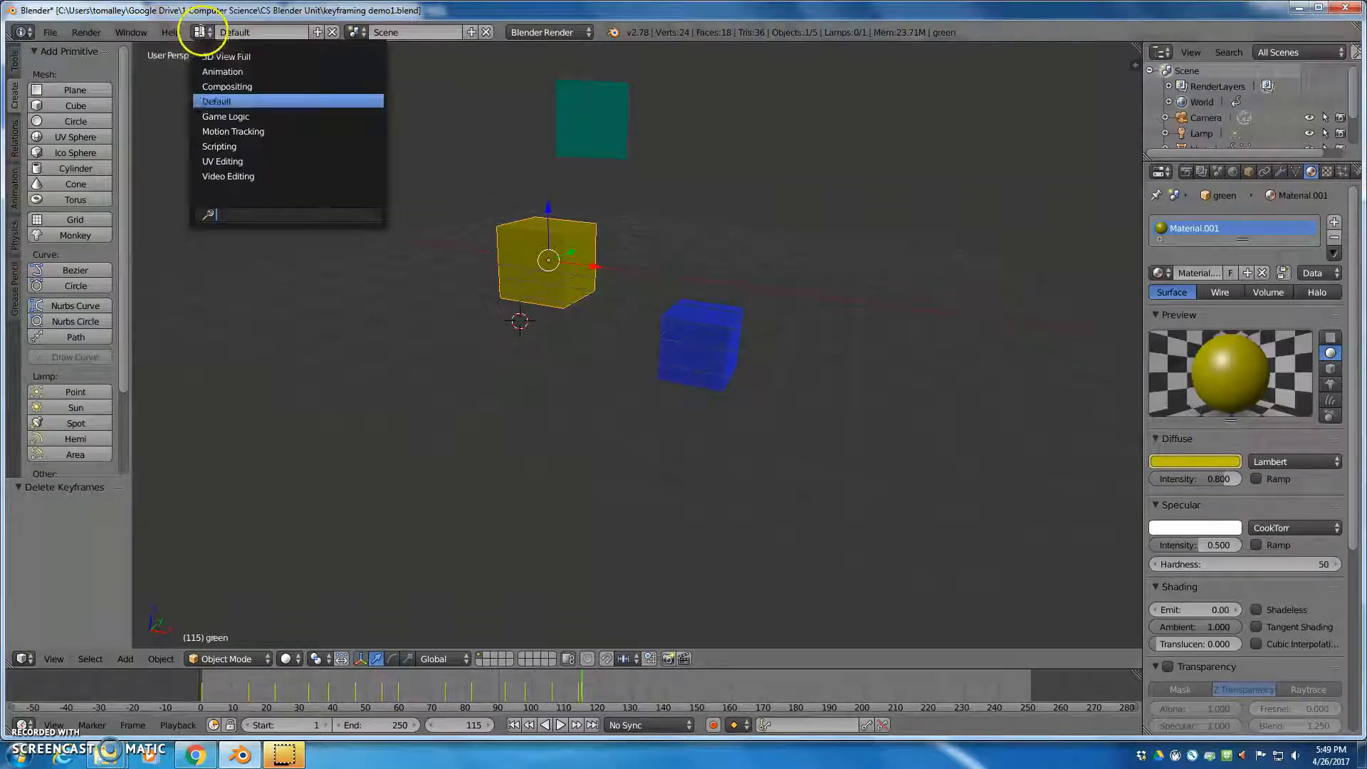
left_click(209, 67)
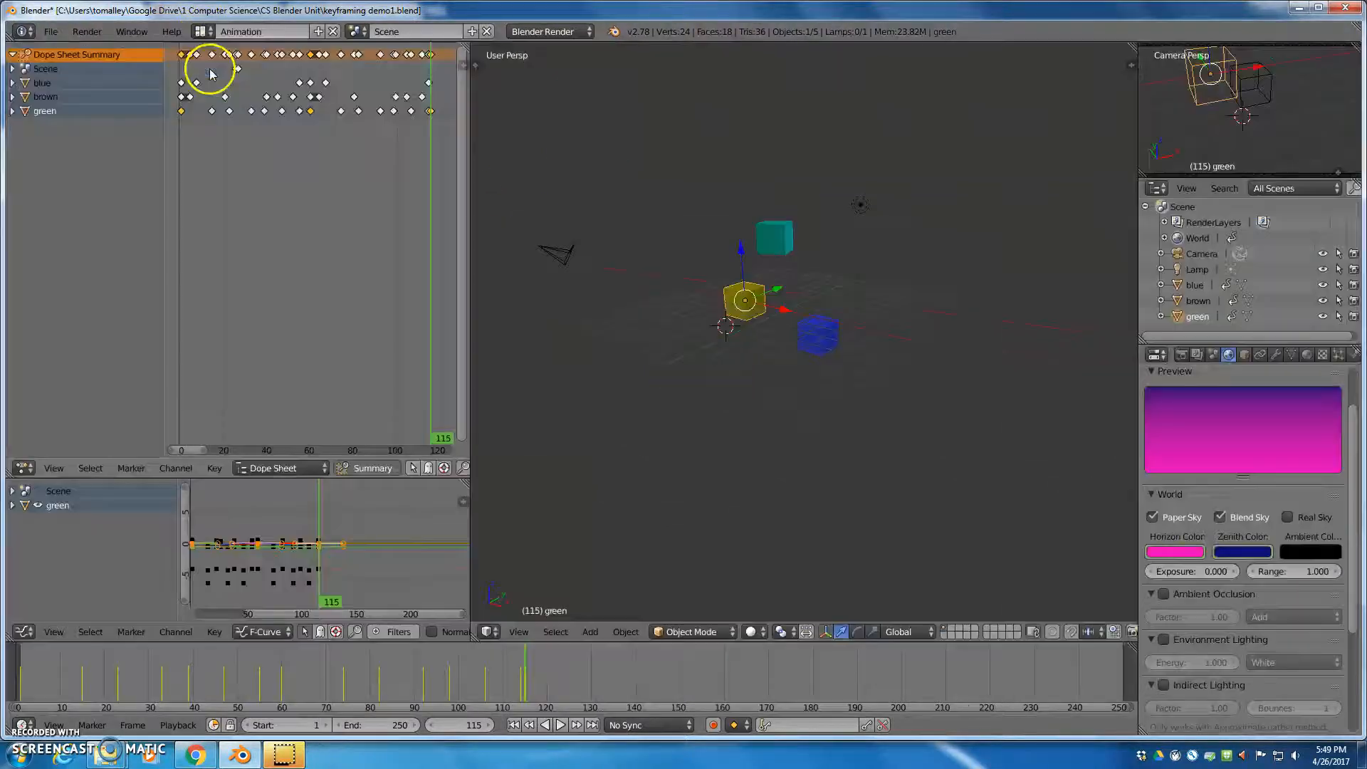
left_click(12, 111)
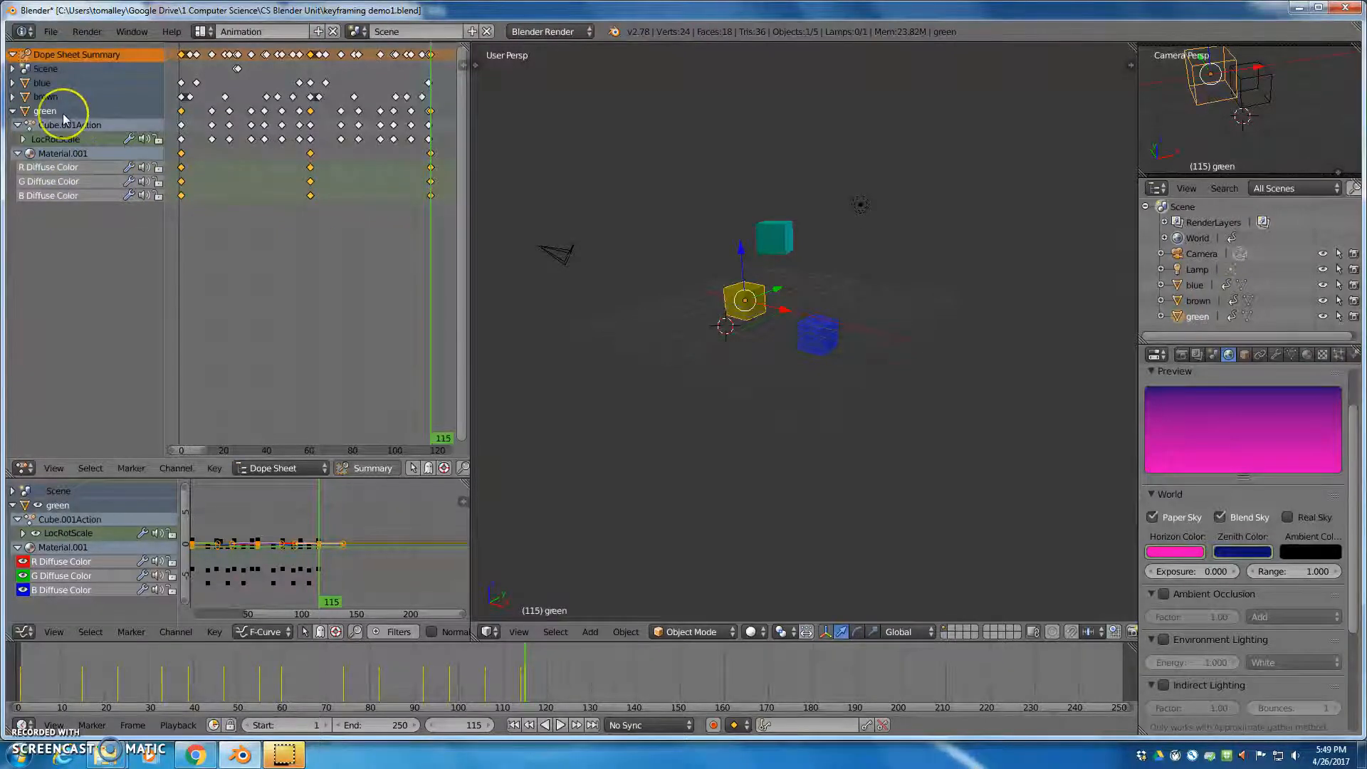
left_click(13, 111)
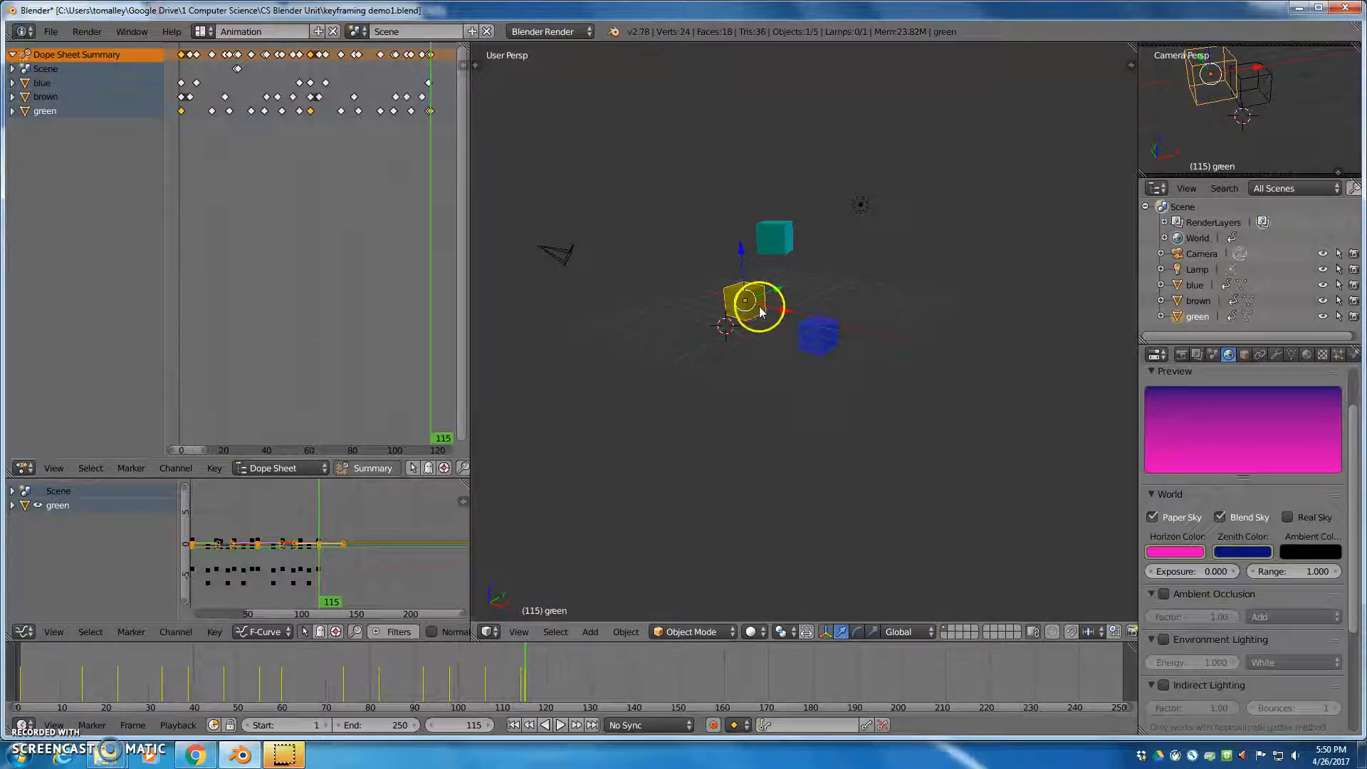
left_click(200, 31)
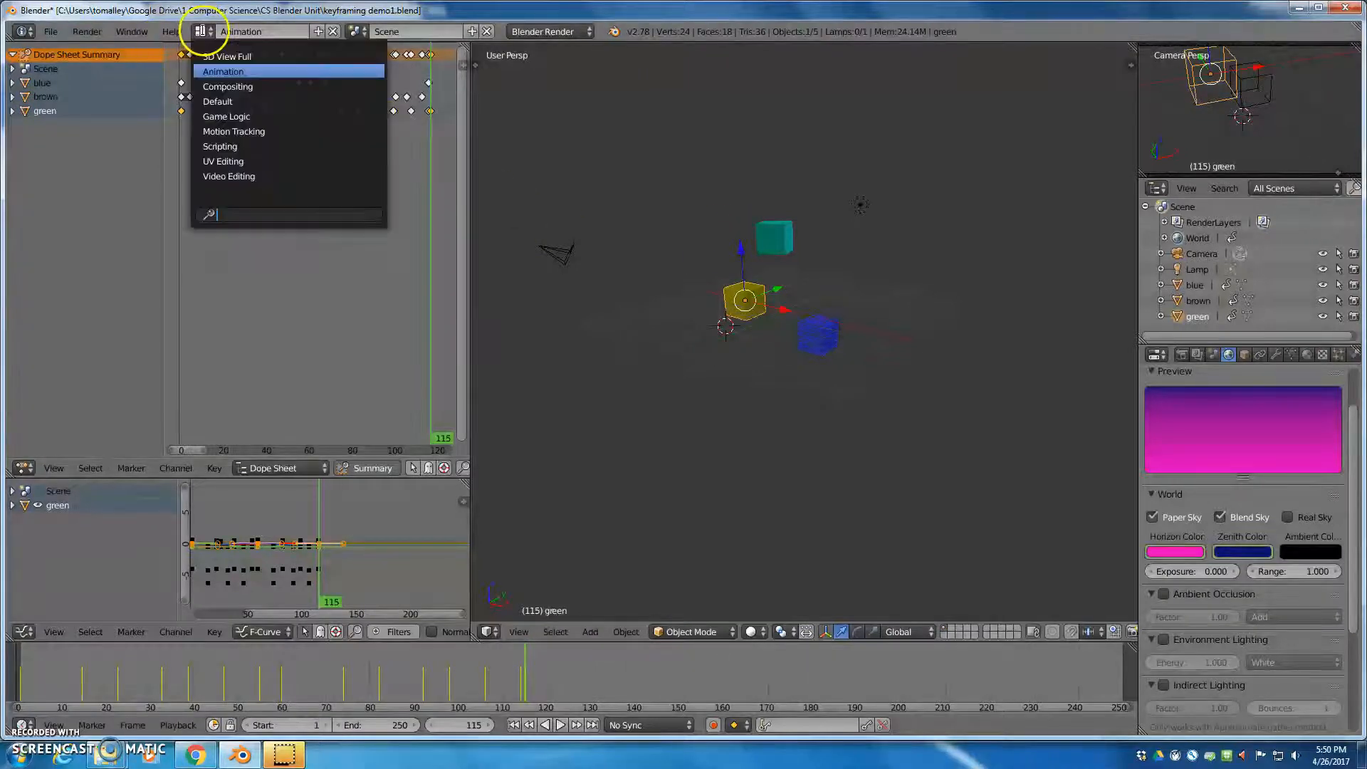
left_click(242, 101)
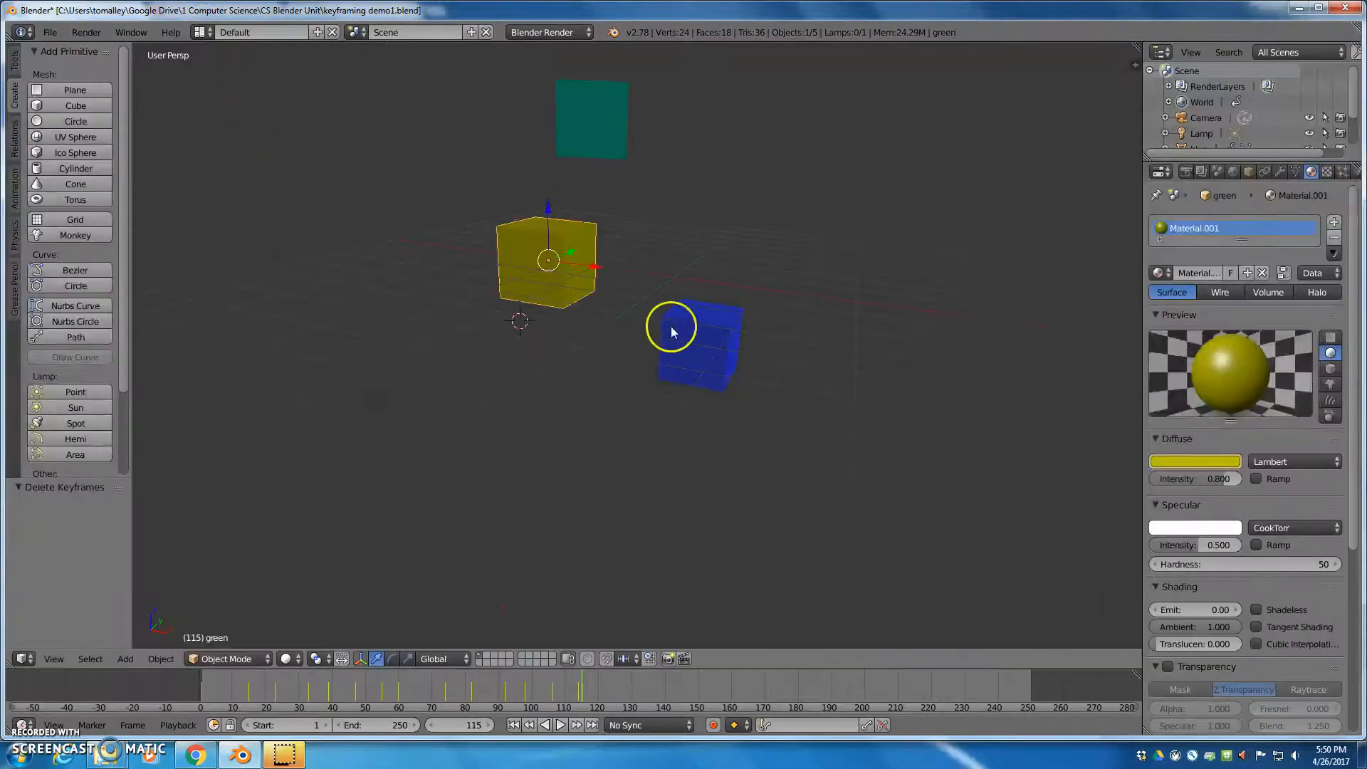
Step: Compare the World's horizon and zenith colors at frame 1 and frame 115
left_click(1232, 172)
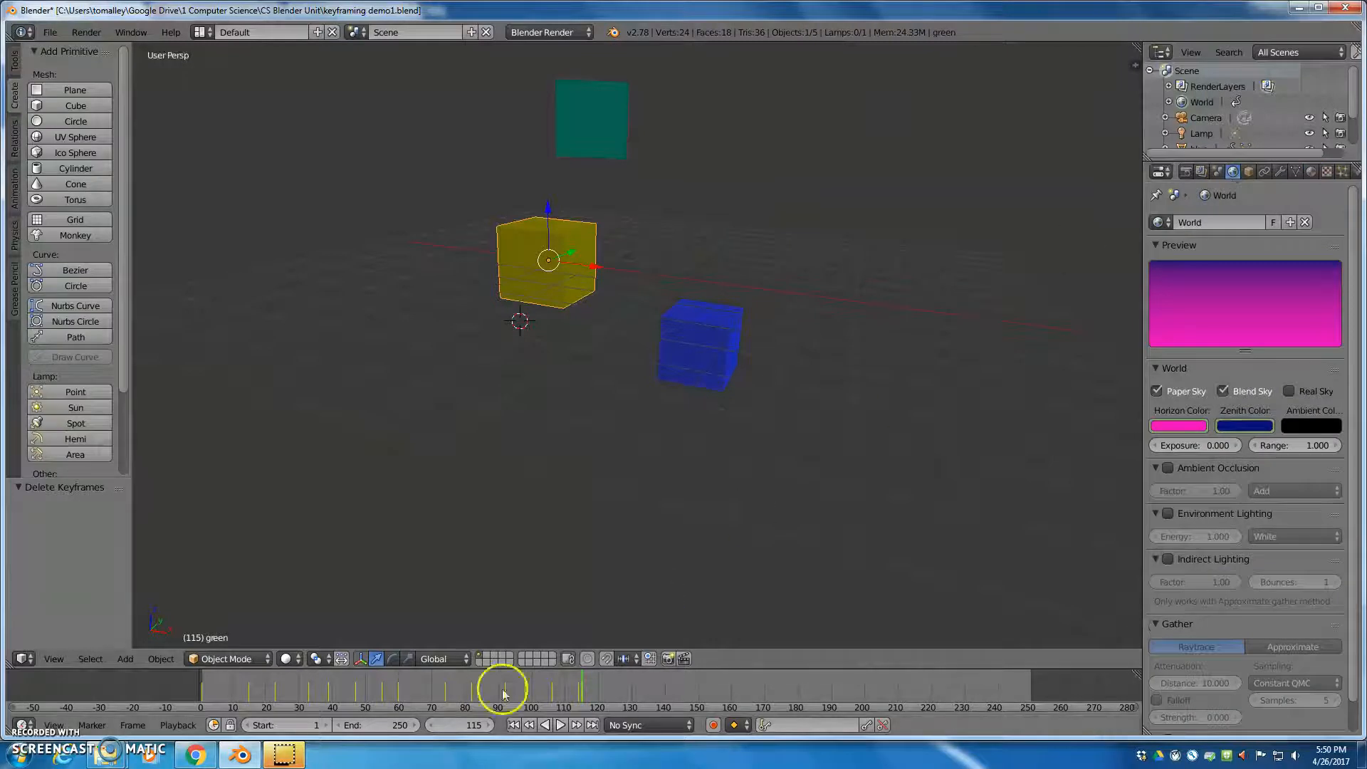
left_click(202, 685)
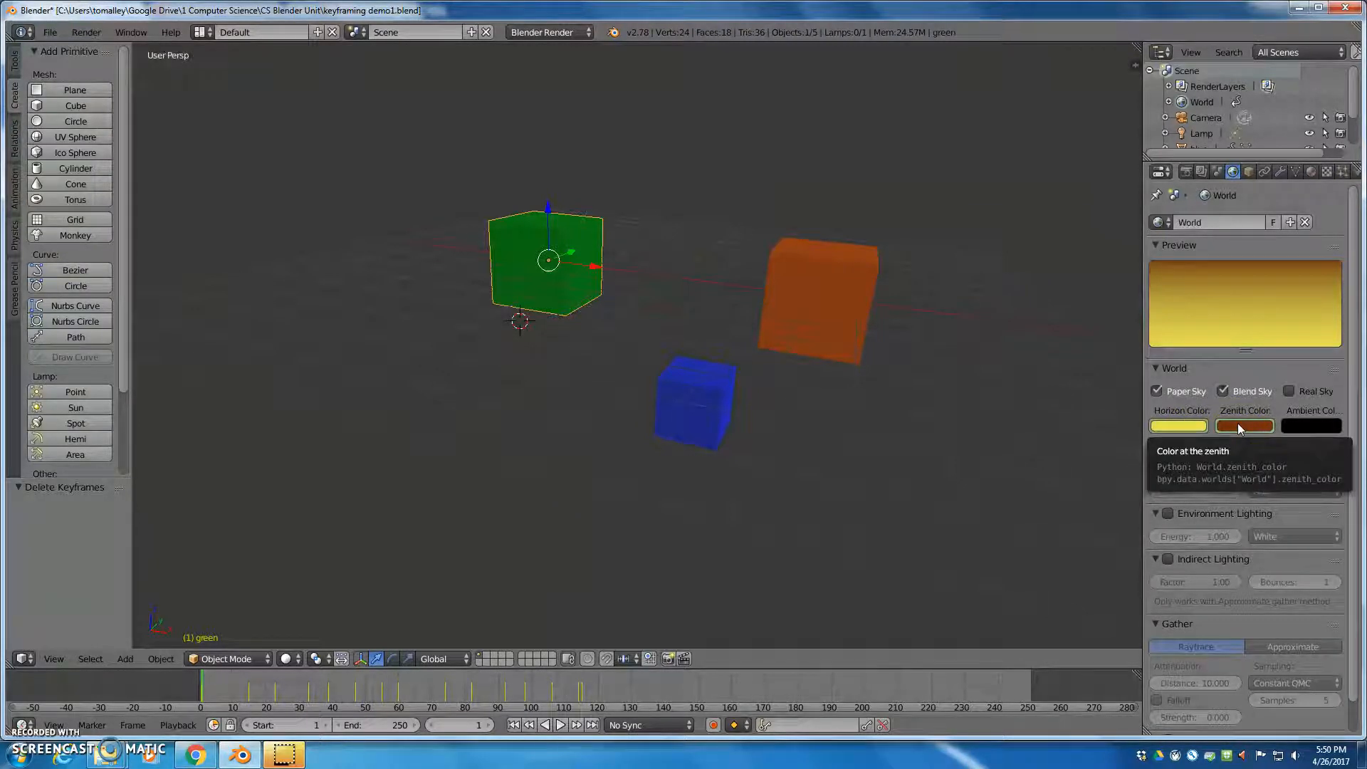
left_click(584, 695)
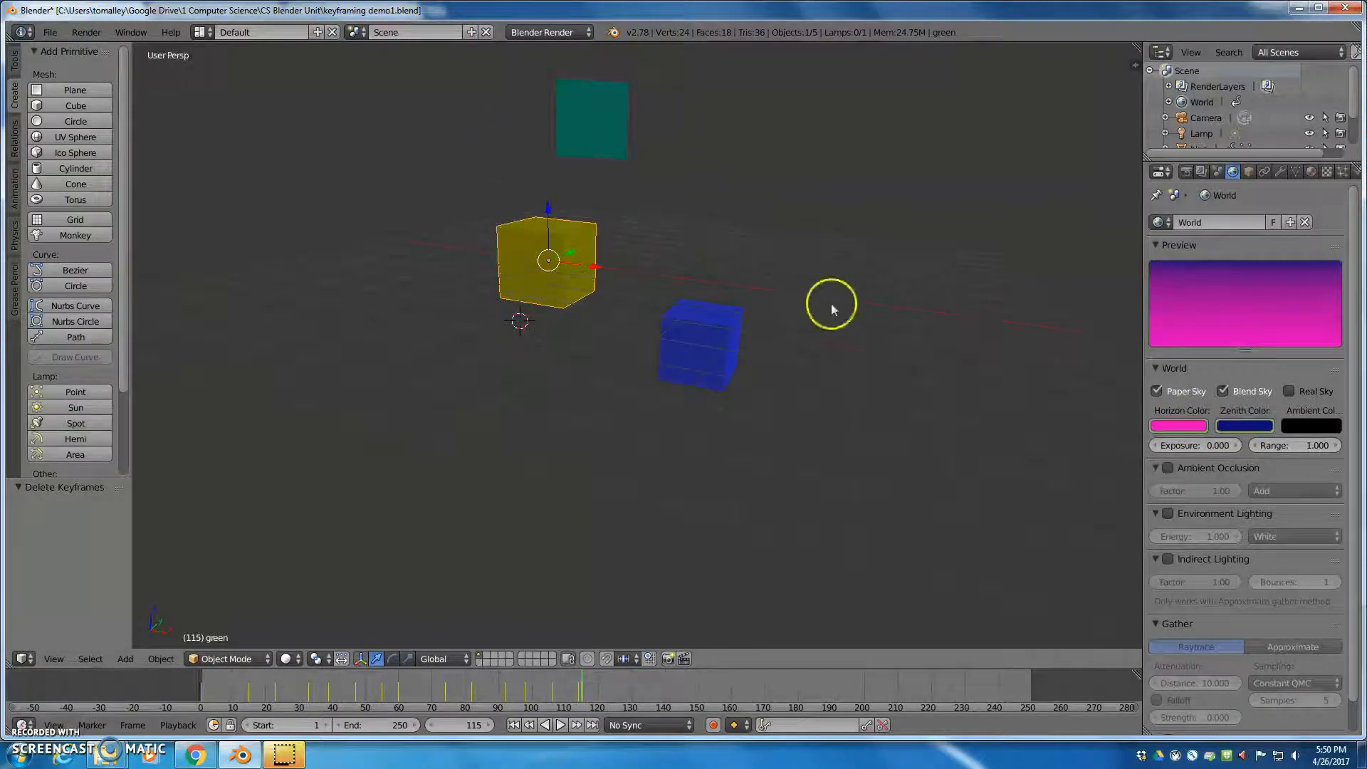
Step: Frame the three cubes in the 3D view, using fly navigation, and align the camera to that view
left_click(717, 421)
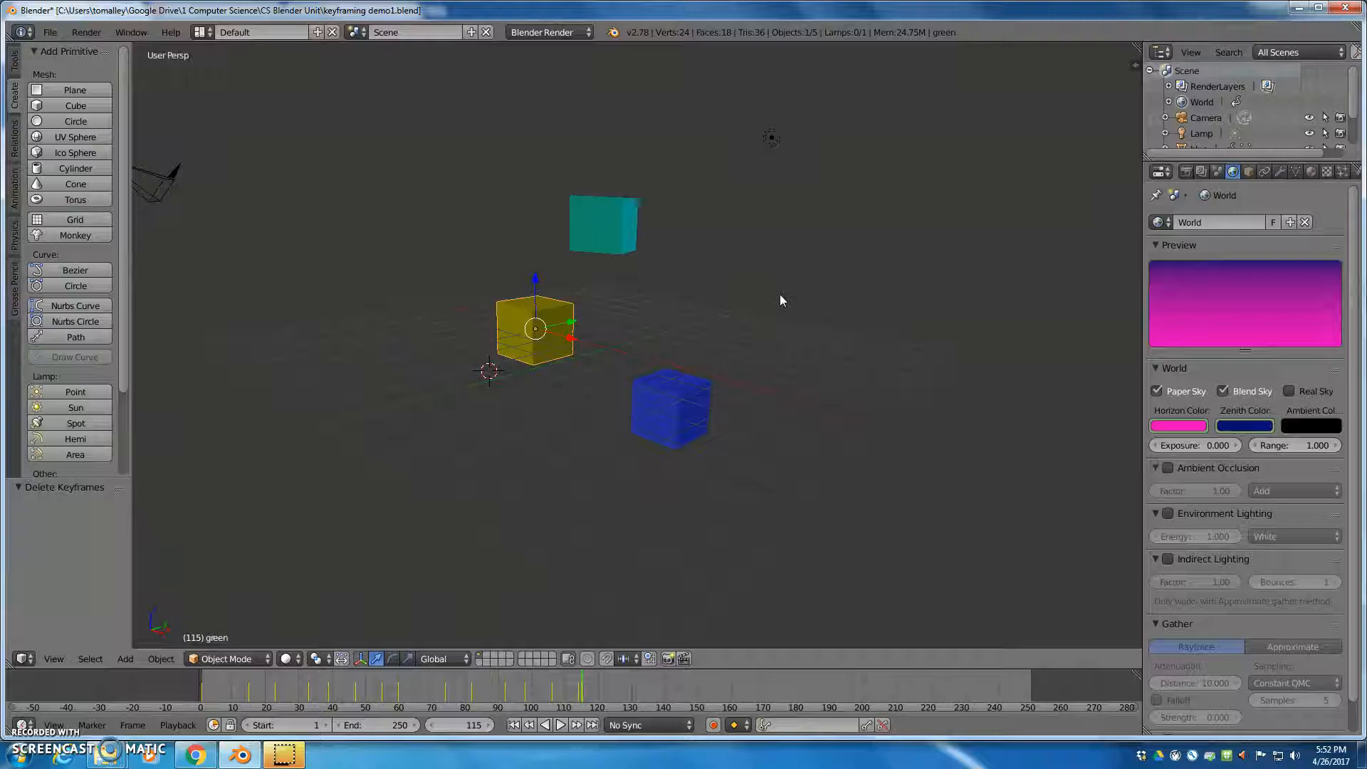
key("shift+f")
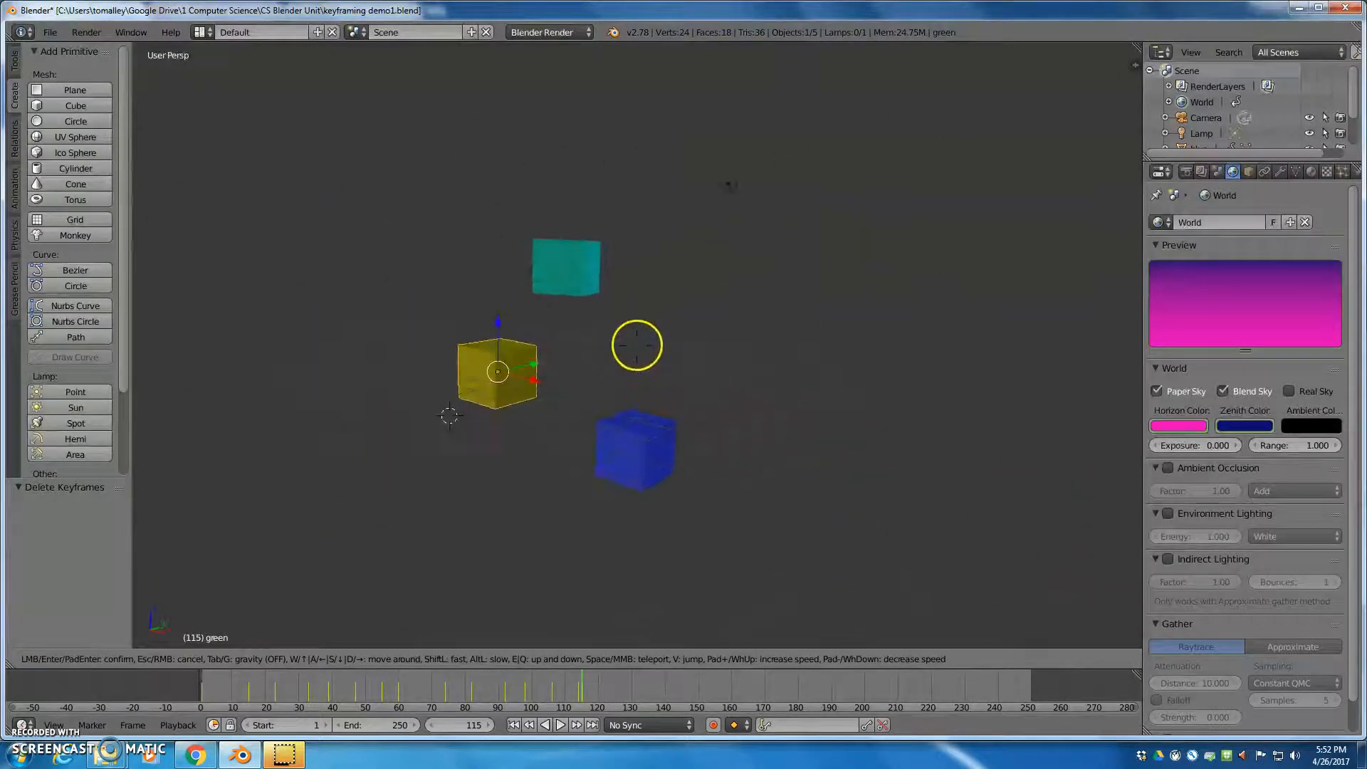
left_click(636, 344)
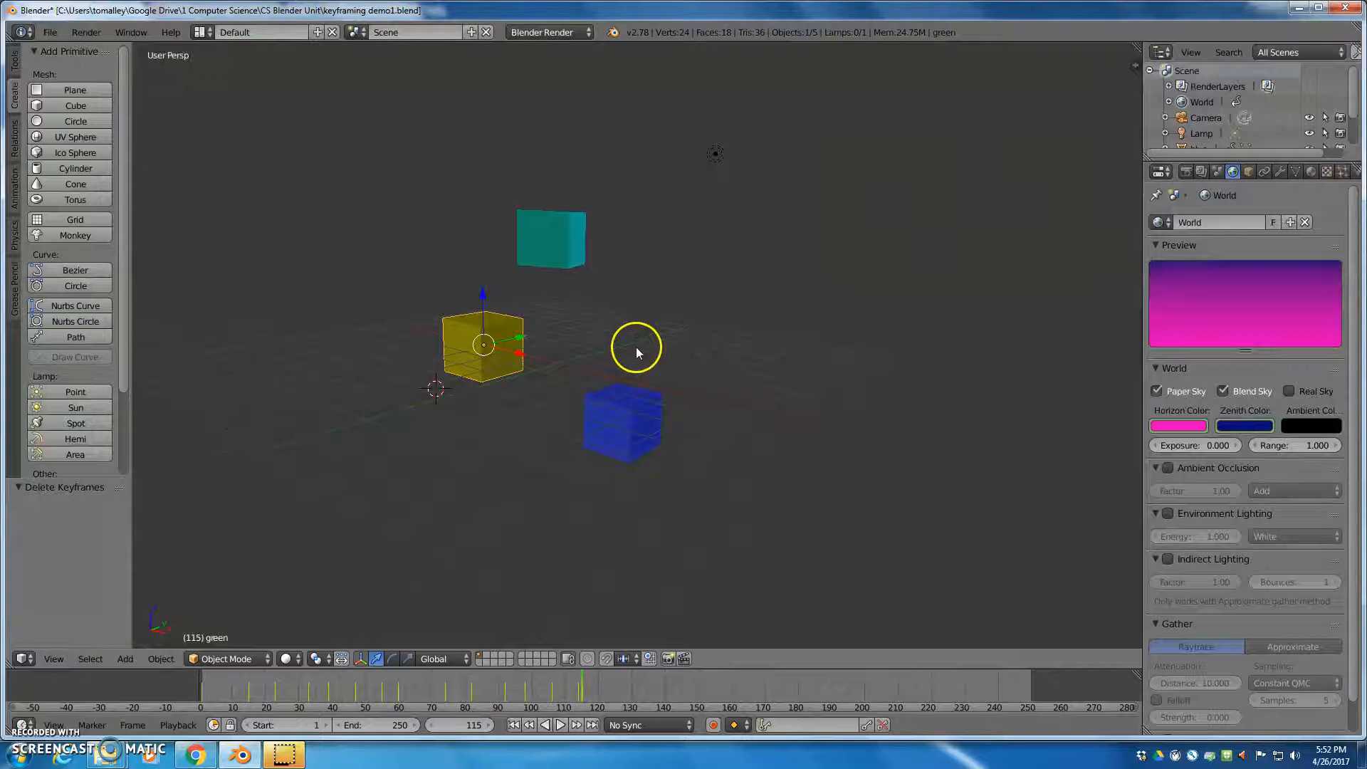
scroll(635, 346, "up", 2)
scroll(635, 347, "down", 4)
middle_click_drag(579, 387, 652, 405, "shift")
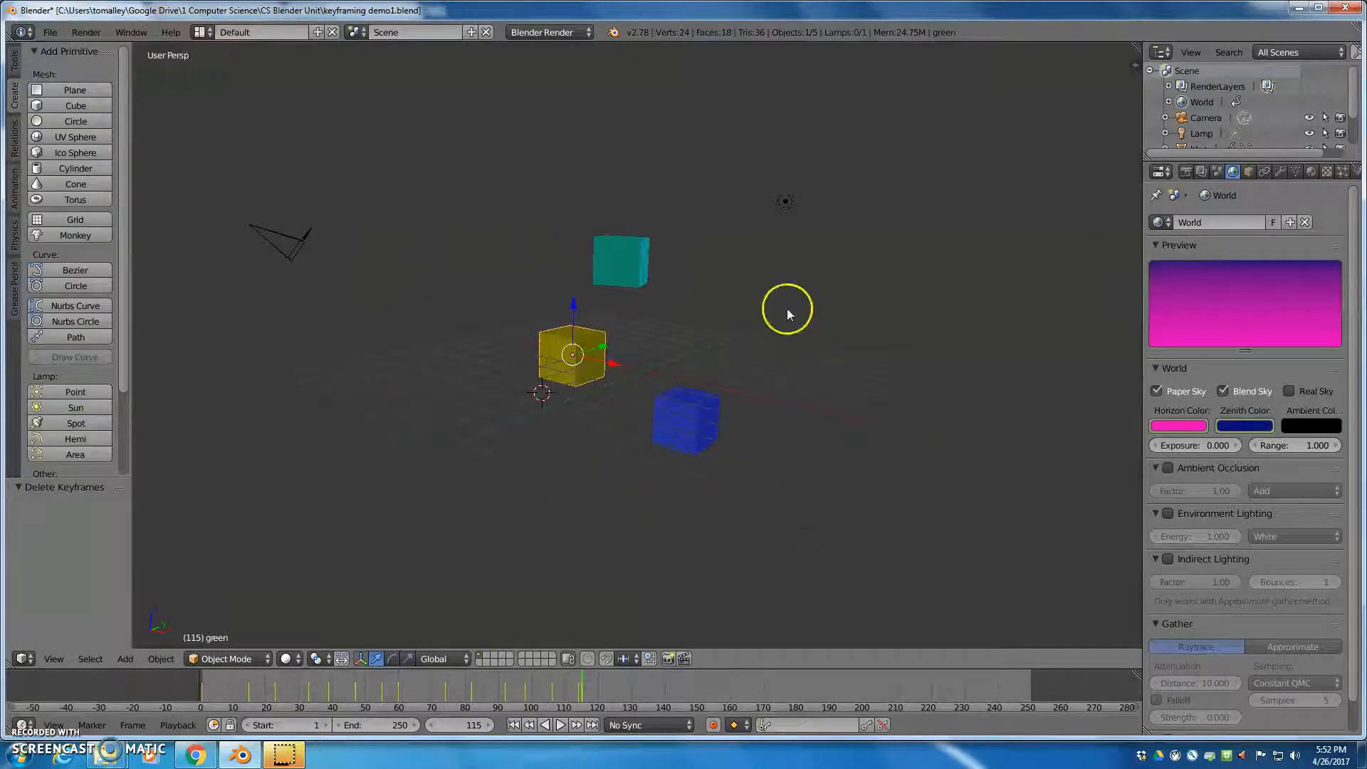
scroll(740, 359, "up", 3)
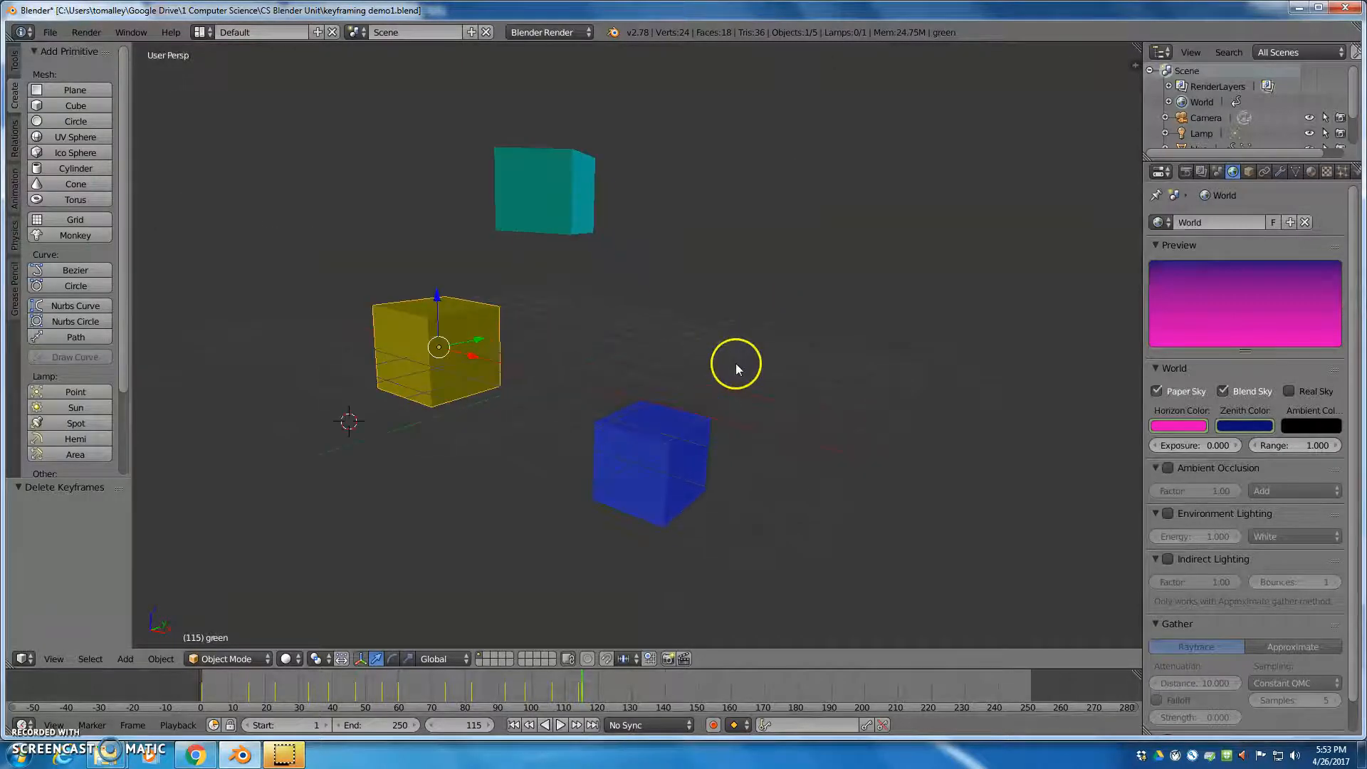
middle_click_drag(641, 349, 737, 341, "shift")
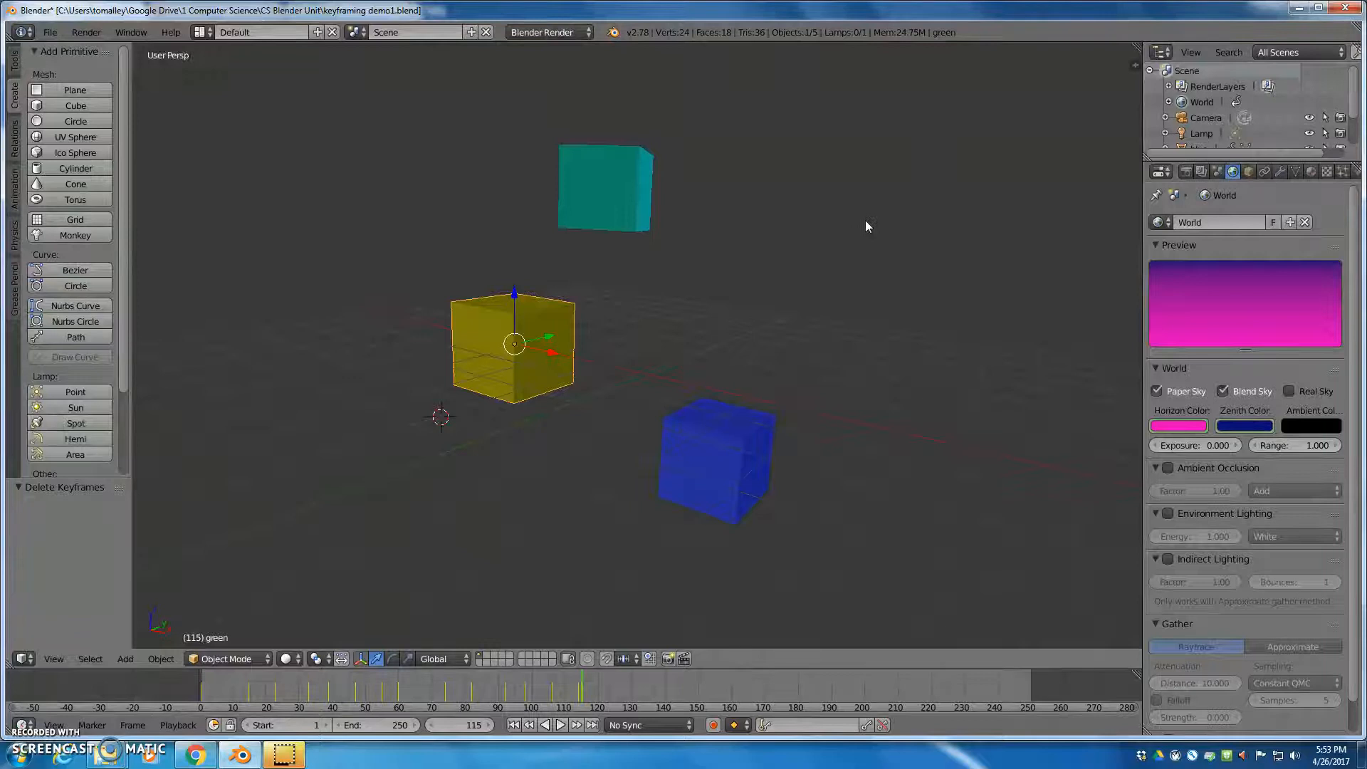
key("ctrl+alt+KP_0")
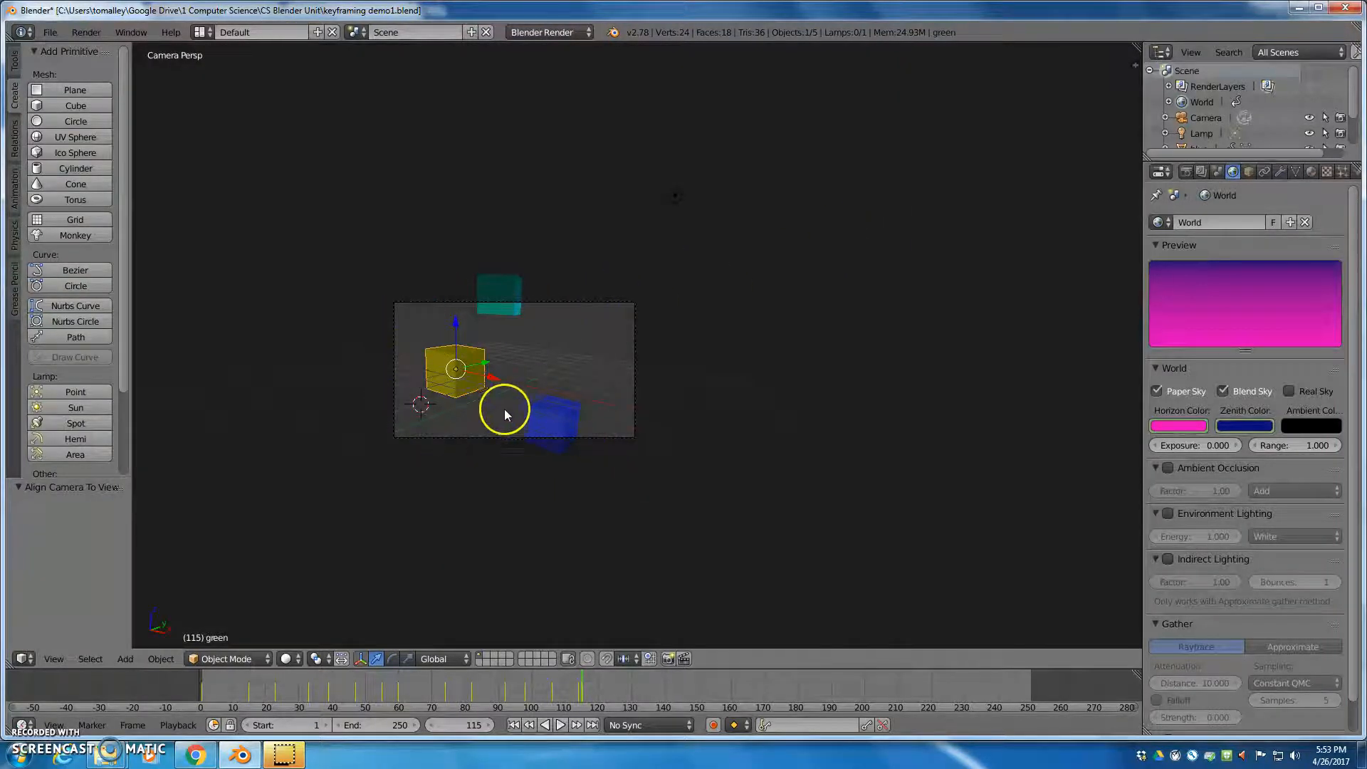
scroll(504, 406, "up", 3)
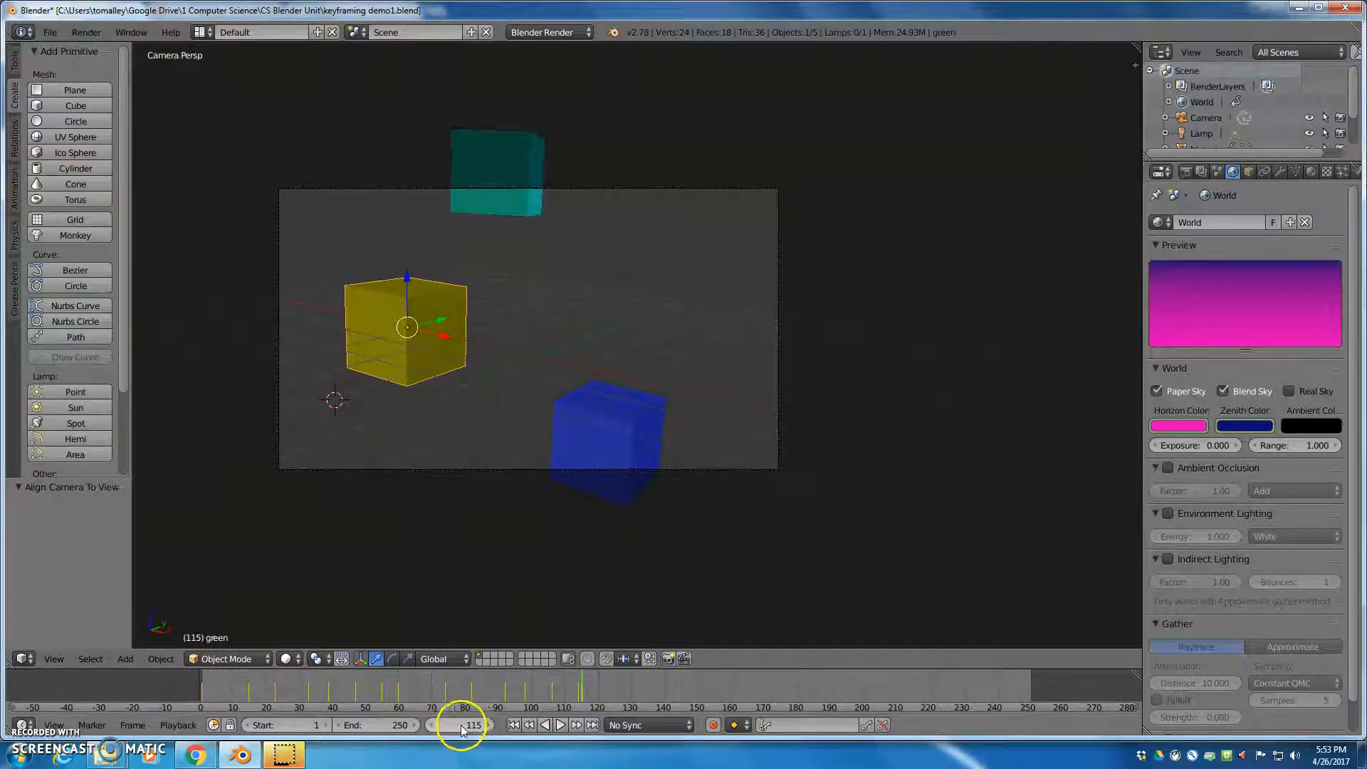
Step: Return to frame 1 and set the animation's end frame to 720
left_click(201, 685)
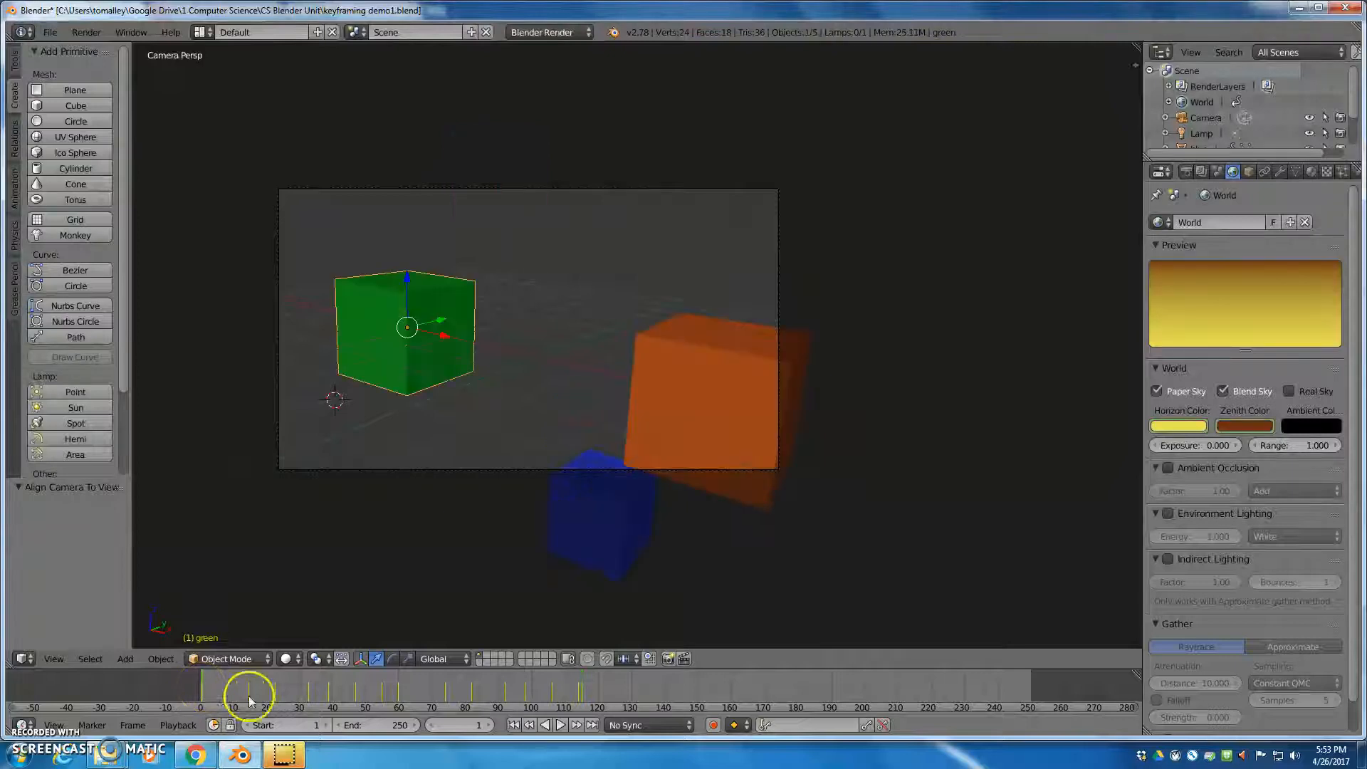
left_click(396, 725)
type("720")
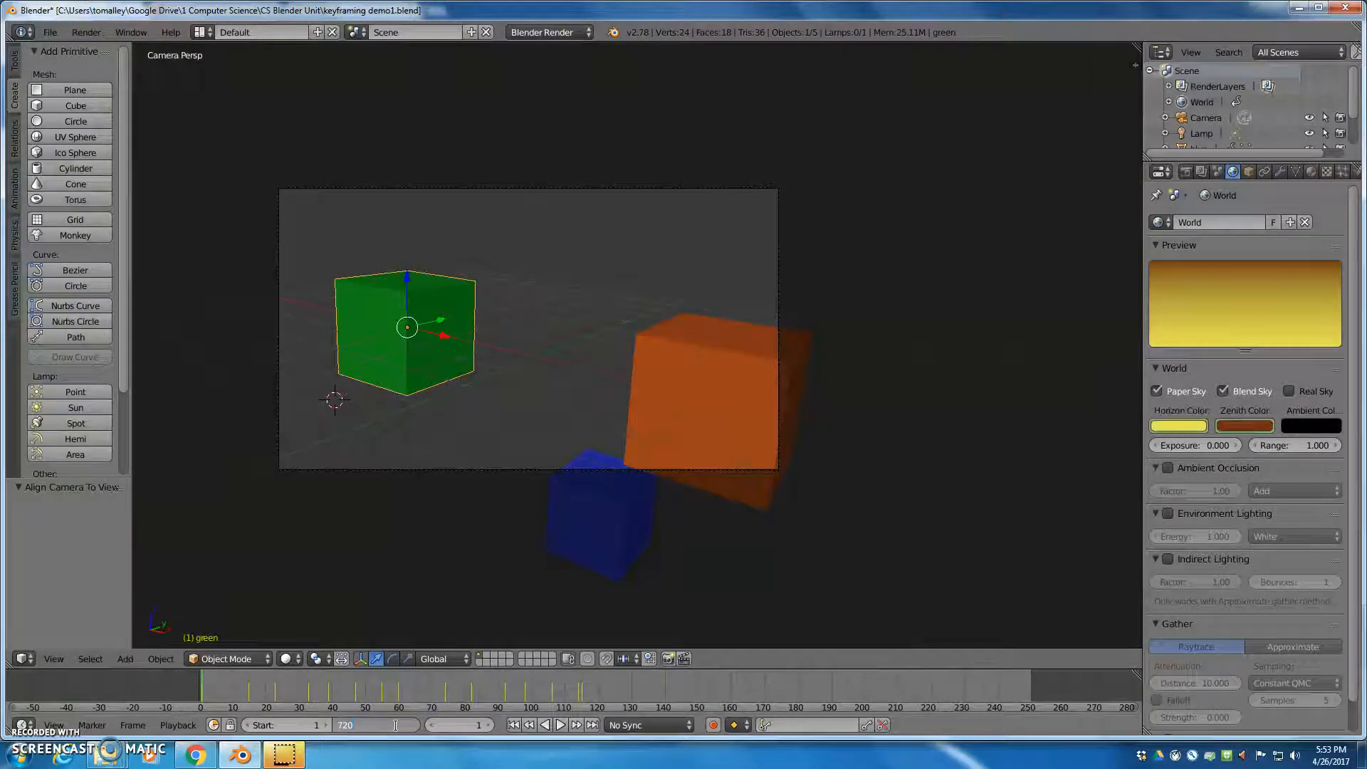
key("Return")
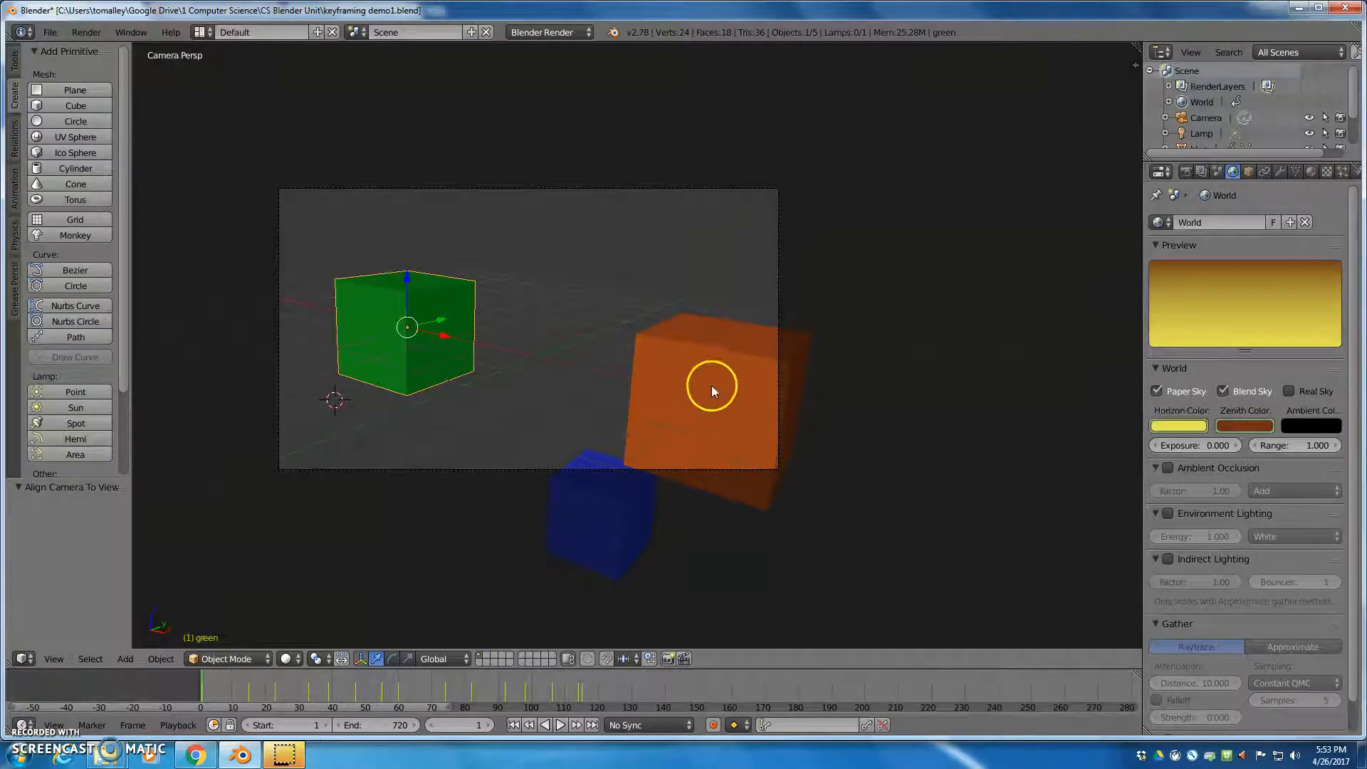
Step: Move the camera about 2.44 units along its local Z axis, and by about X 1.165, Y 0.176, Z -2.028 to fit all three cubes
right_click(724, 187)
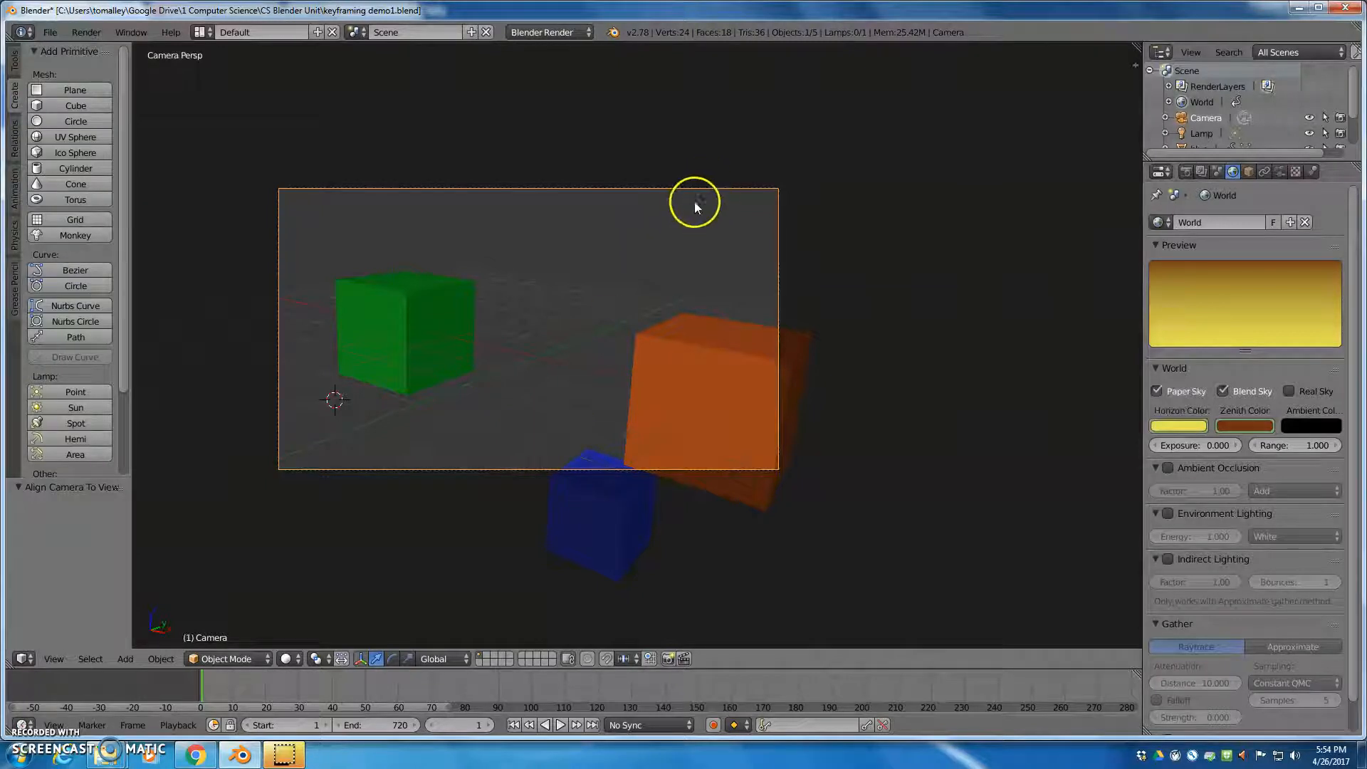
key("g")
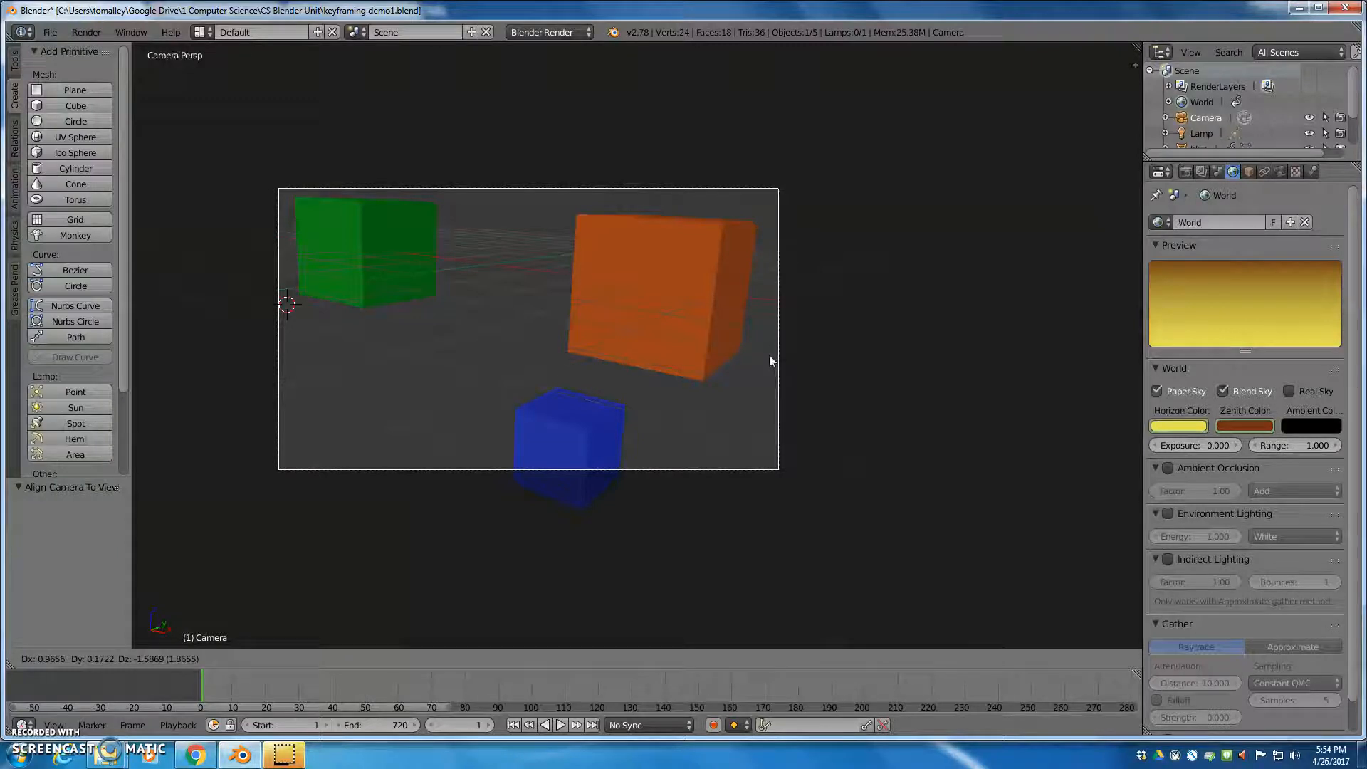
key("z")
key("z")
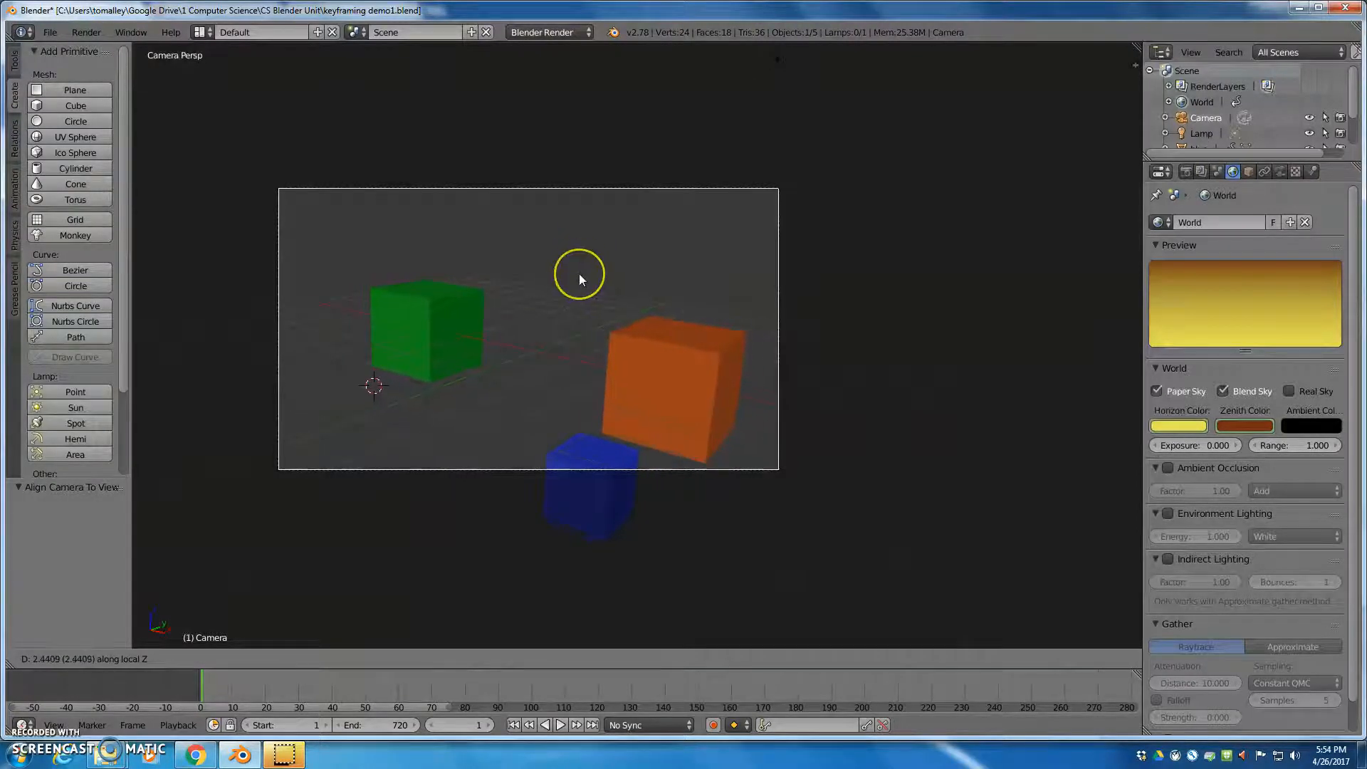
left_click(579, 276)
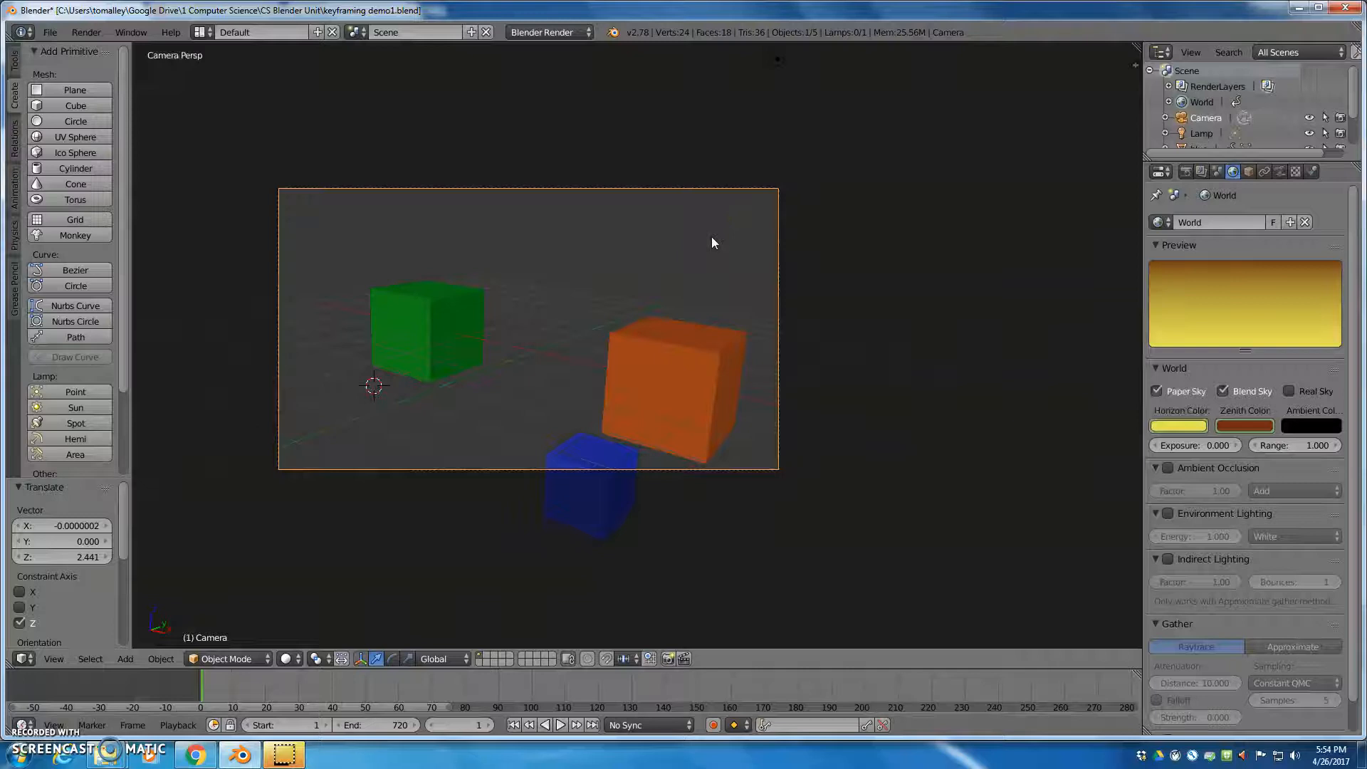
right_click_drag(711, 242, 801, 430)
left_click(800, 430)
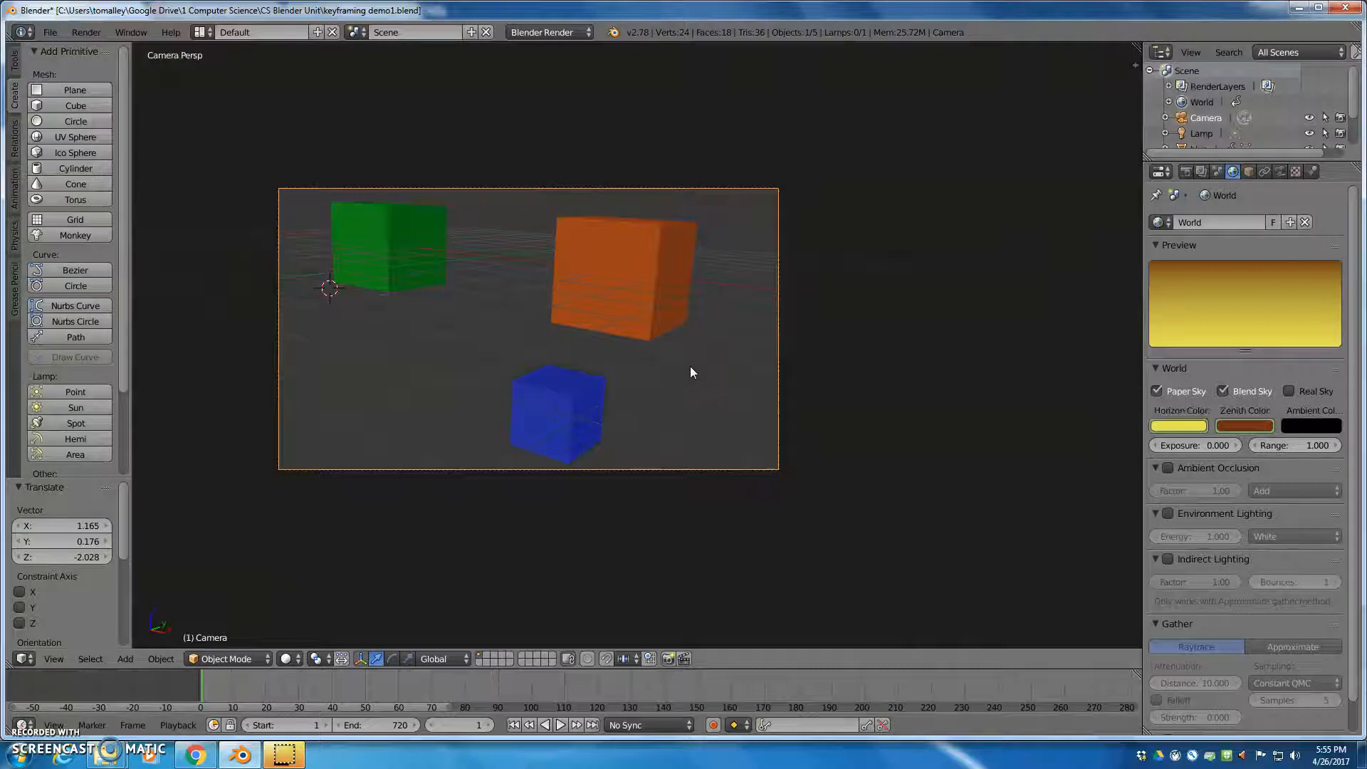
Step: Insert a LocRotScale keyframe for the camera at frame 1
key("i")
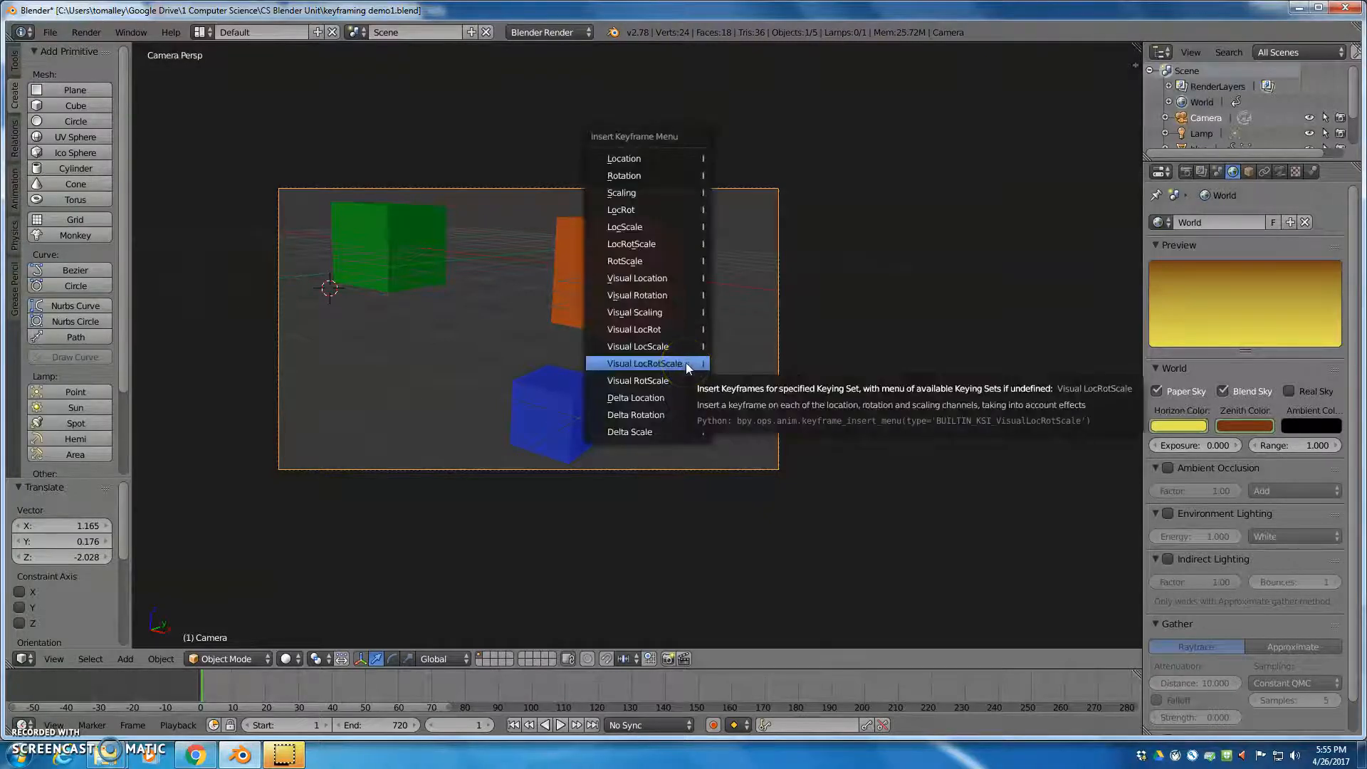
left_click(636, 245)
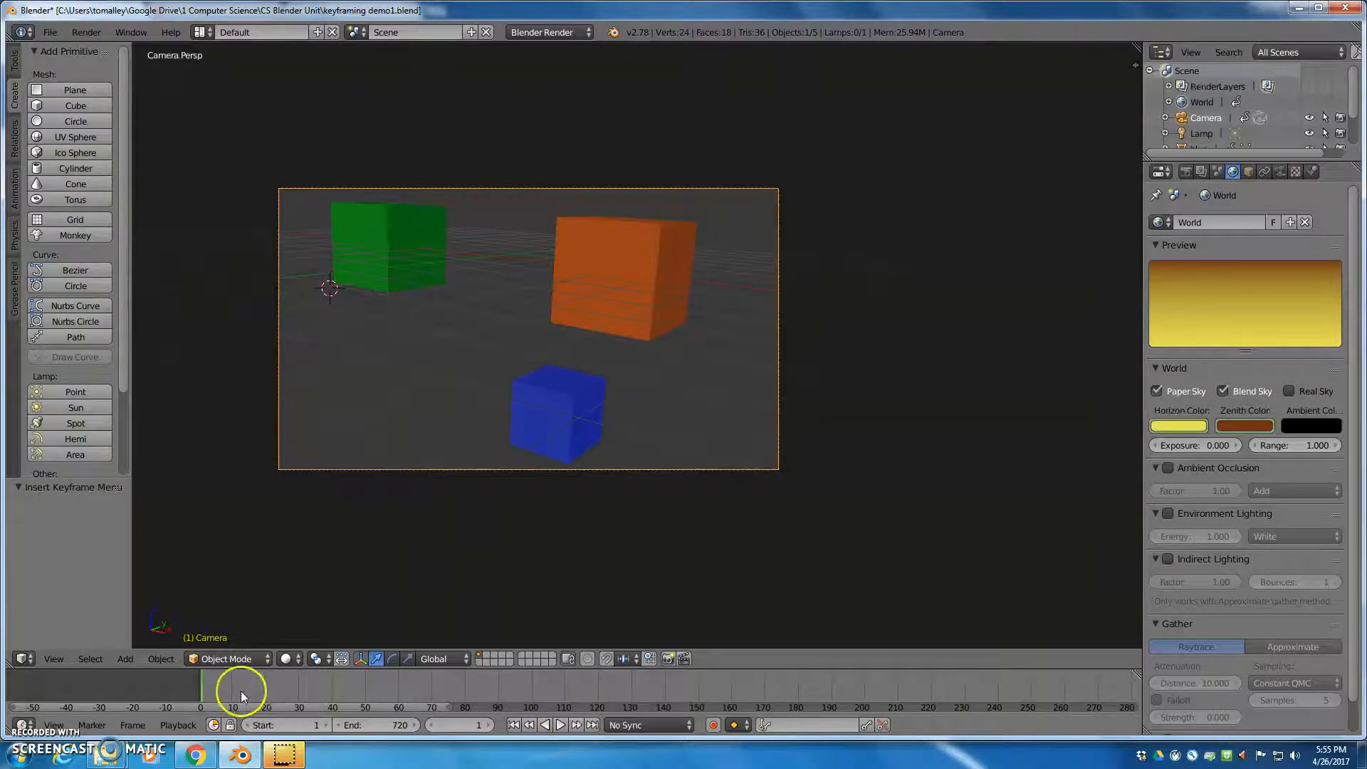
Step: Play the animation from frame 1 twice to check how the cubes move through the fixed camera view
left_click(560, 725)
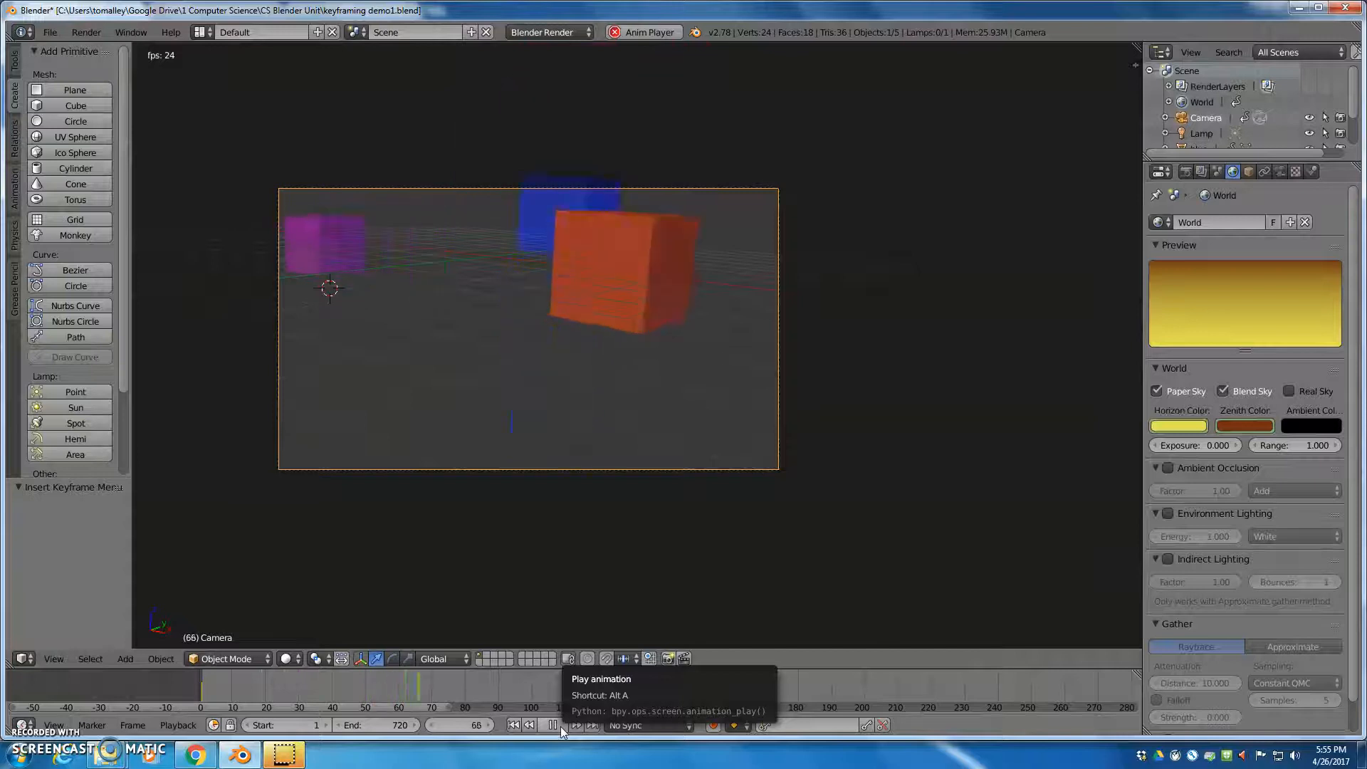
left_click(514, 724)
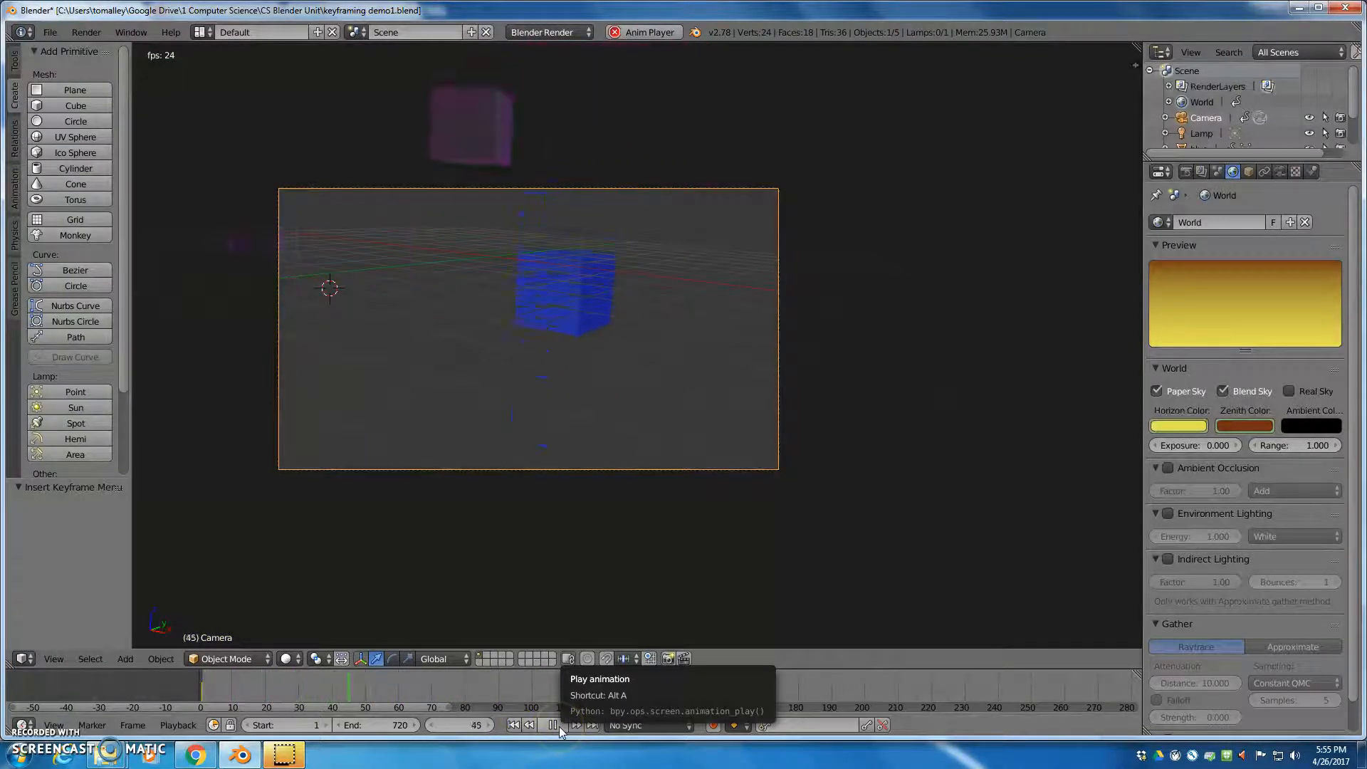
left_click(558, 726)
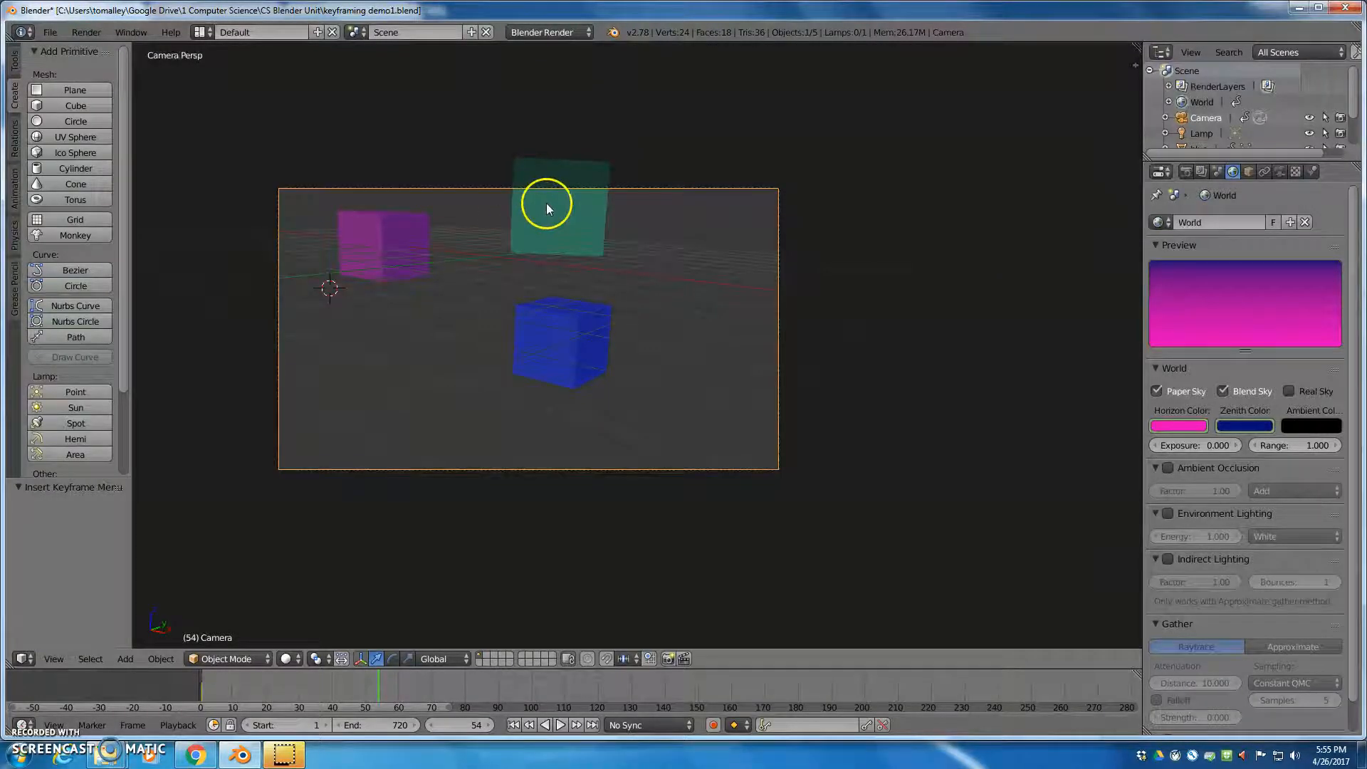
left_click(513, 724)
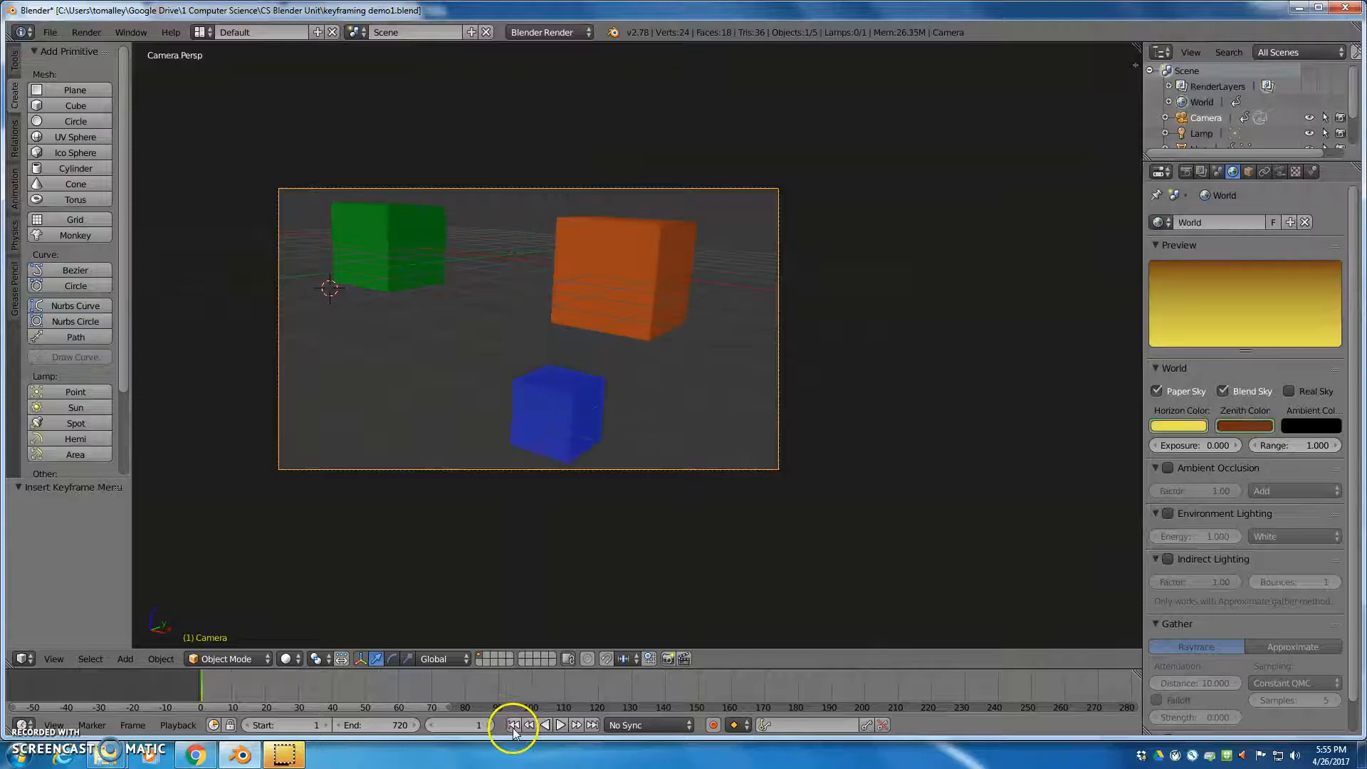
left_click(561, 725)
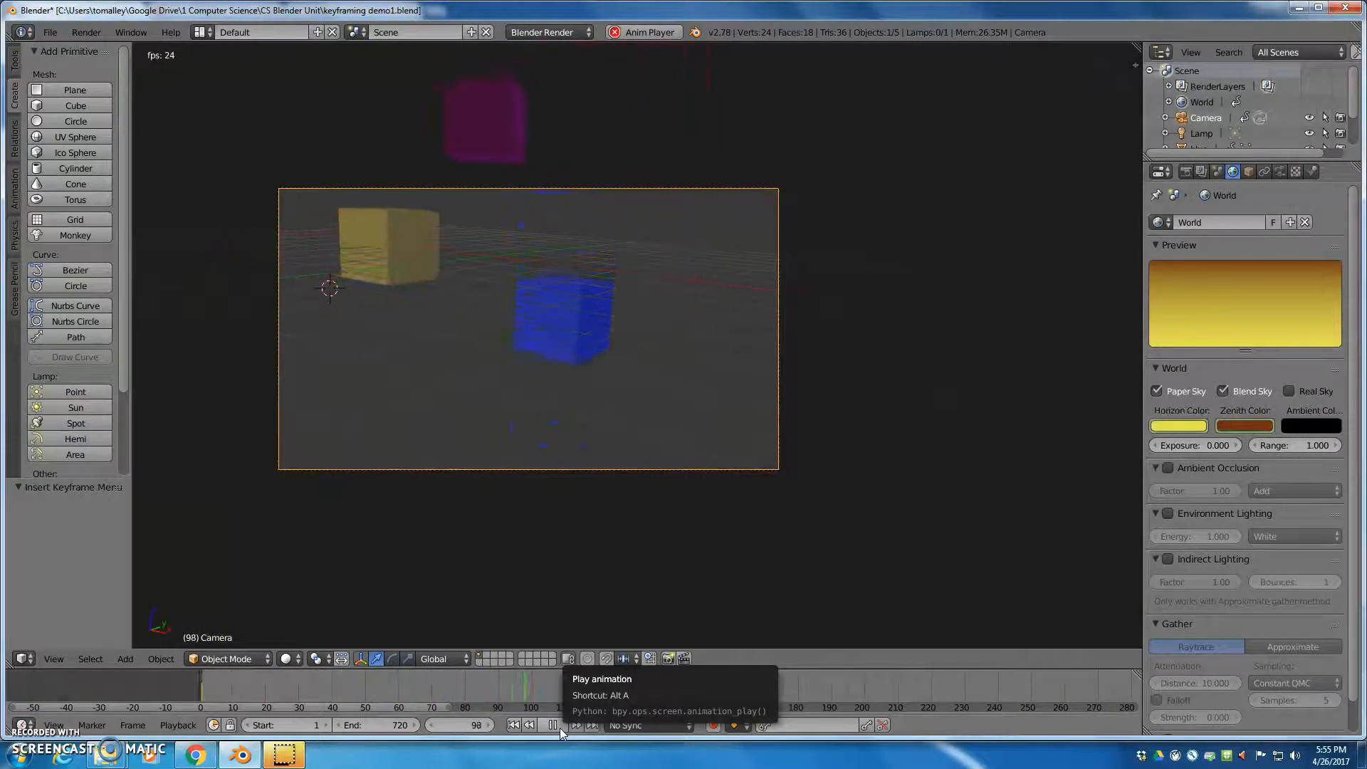
left_click(560, 727)
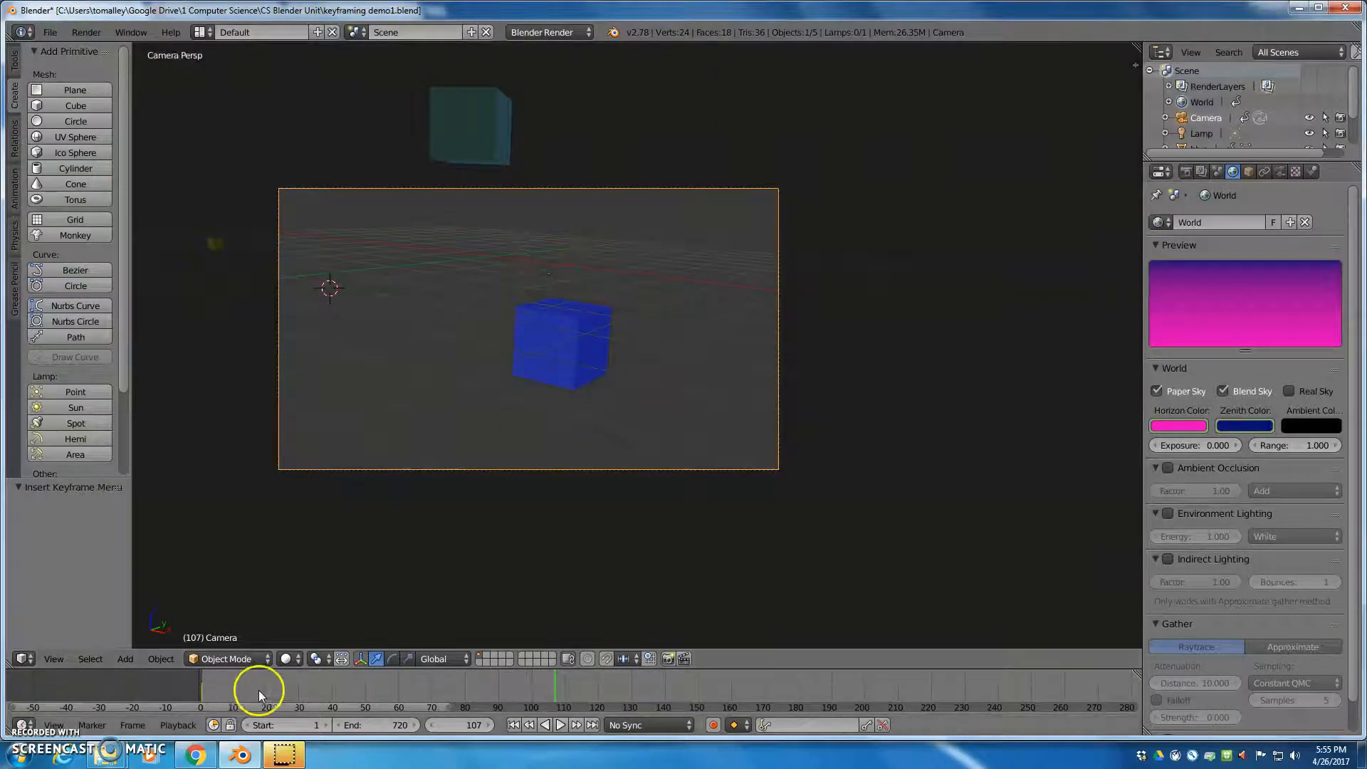
Step: Go to frame 19, frame the three cubes from a new angle centred on the pink cube, and align the camera to that view
left_click(285, 688)
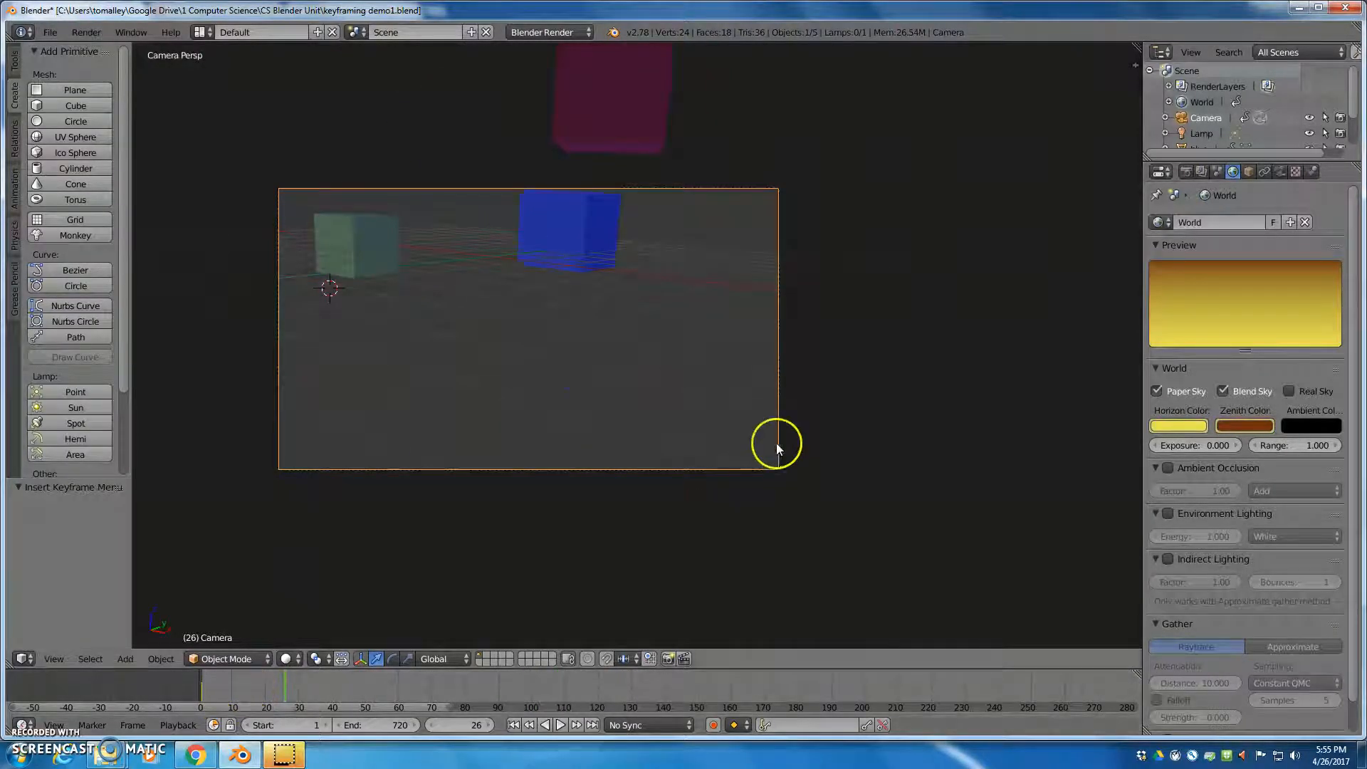
mouse_move(750, 317)
middle_mouse_down()
mouse_move(756, 286)
mouse_move(768, 302)
middle_mouse_up()
scroll(767, 297, "down", 8)
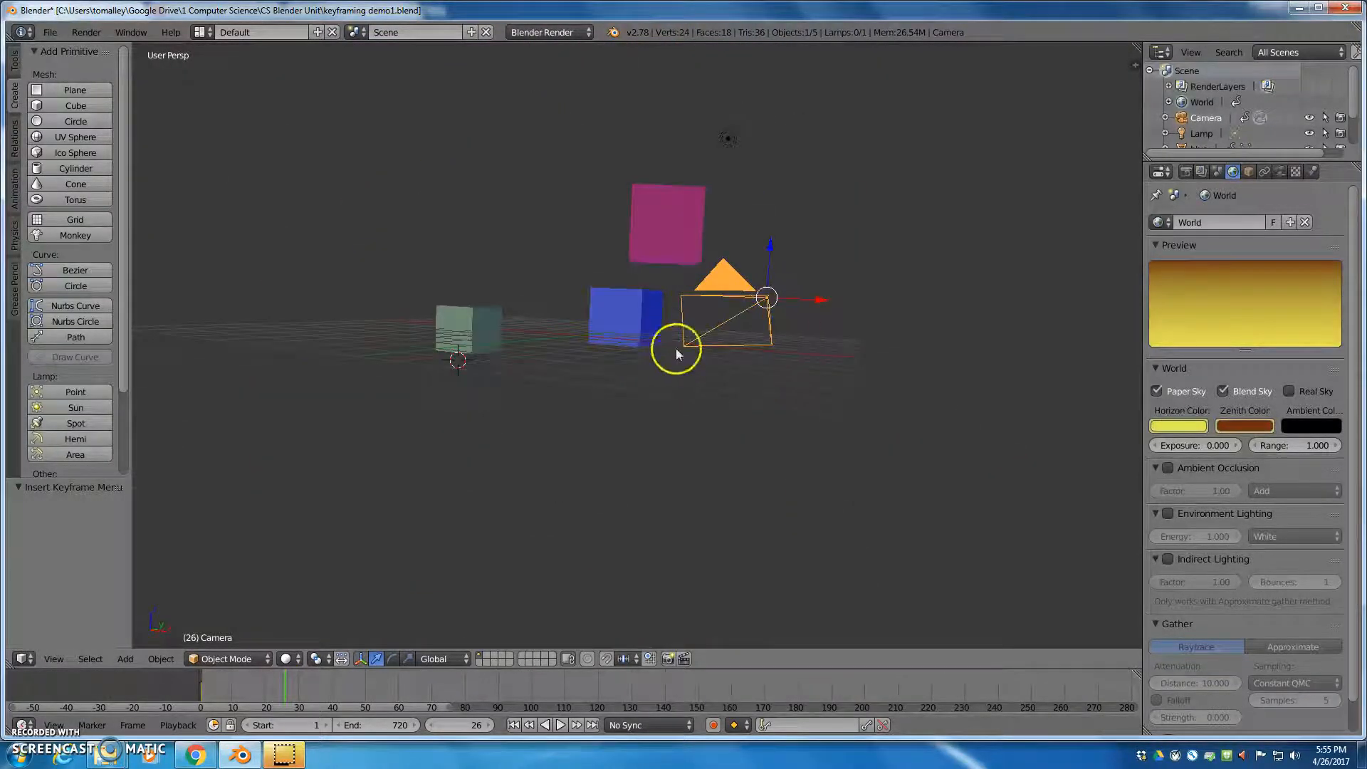
mouse_move(711, 369)
middle_mouse_down()
mouse_move(699, 397)
mouse_move(707, 387)
middle_mouse_up()
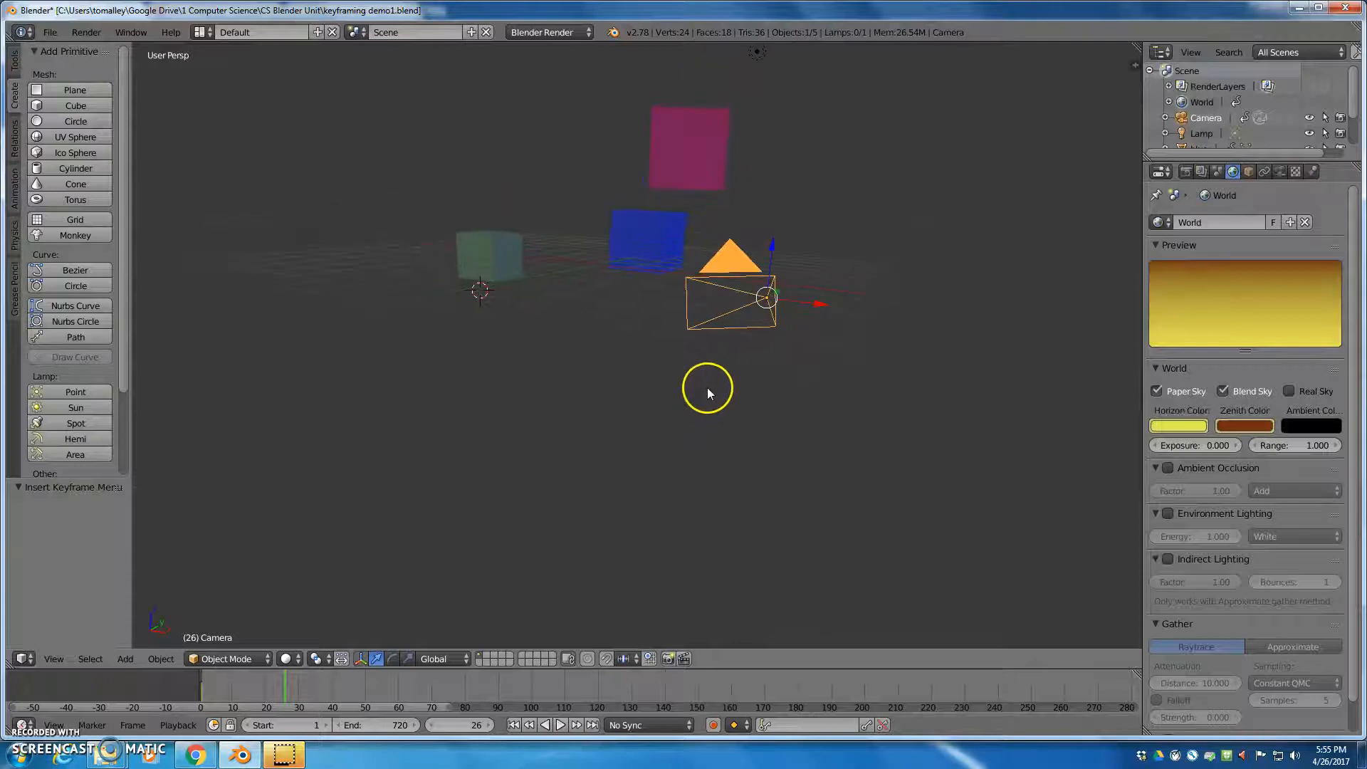
left_click_drag(329, 685, 262, 679)
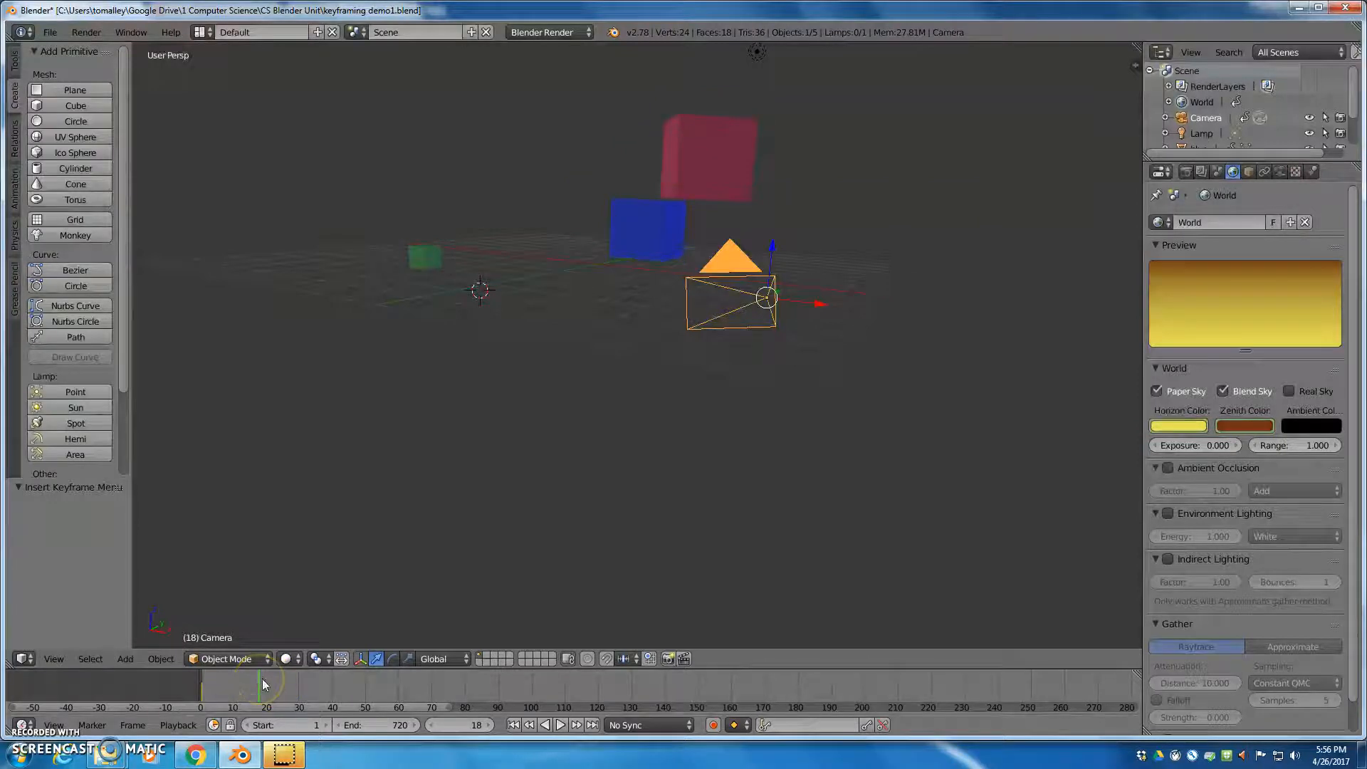
middle_click_drag(708, 397, 828, 439)
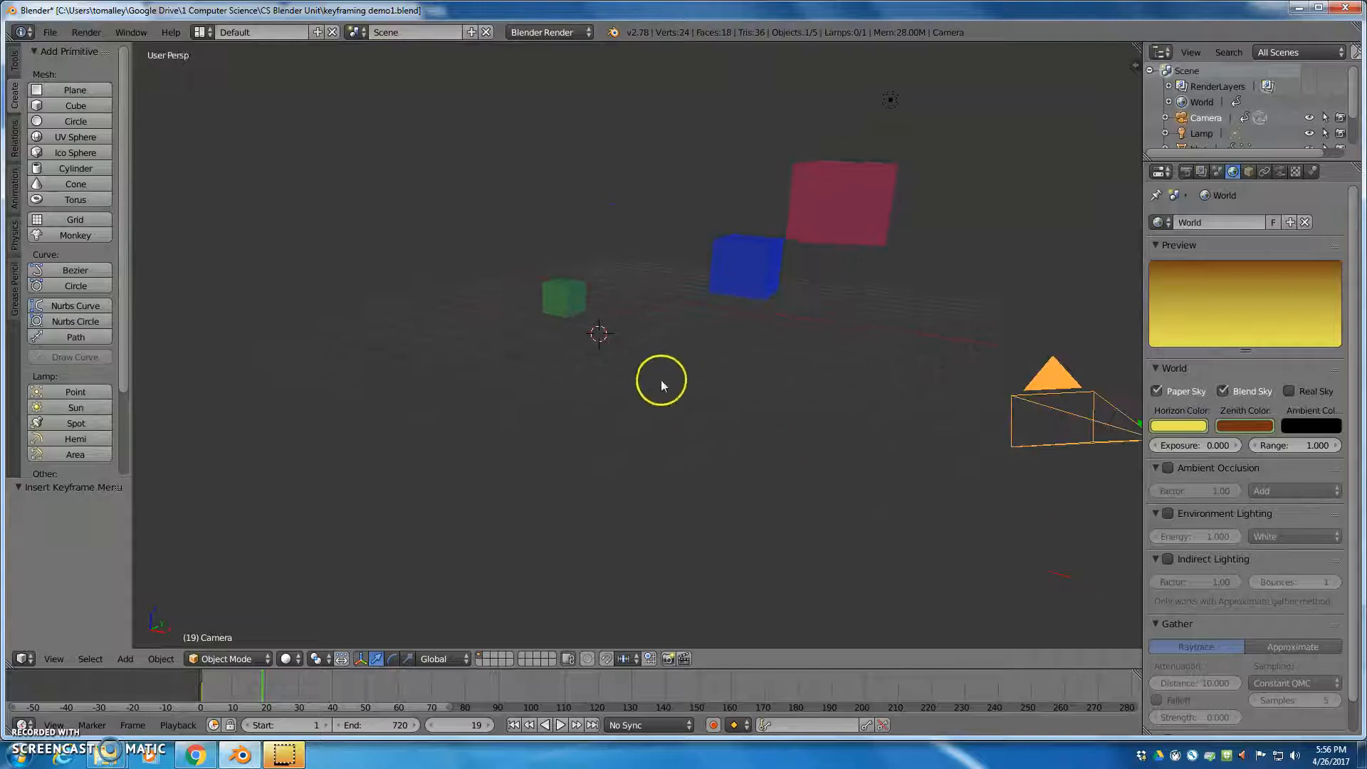
right_click(842, 202)
mouse_move(726, 363)
middle_mouse_down()
mouse_move(816, 362)
mouse_move(714, 369)
middle_mouse_up()
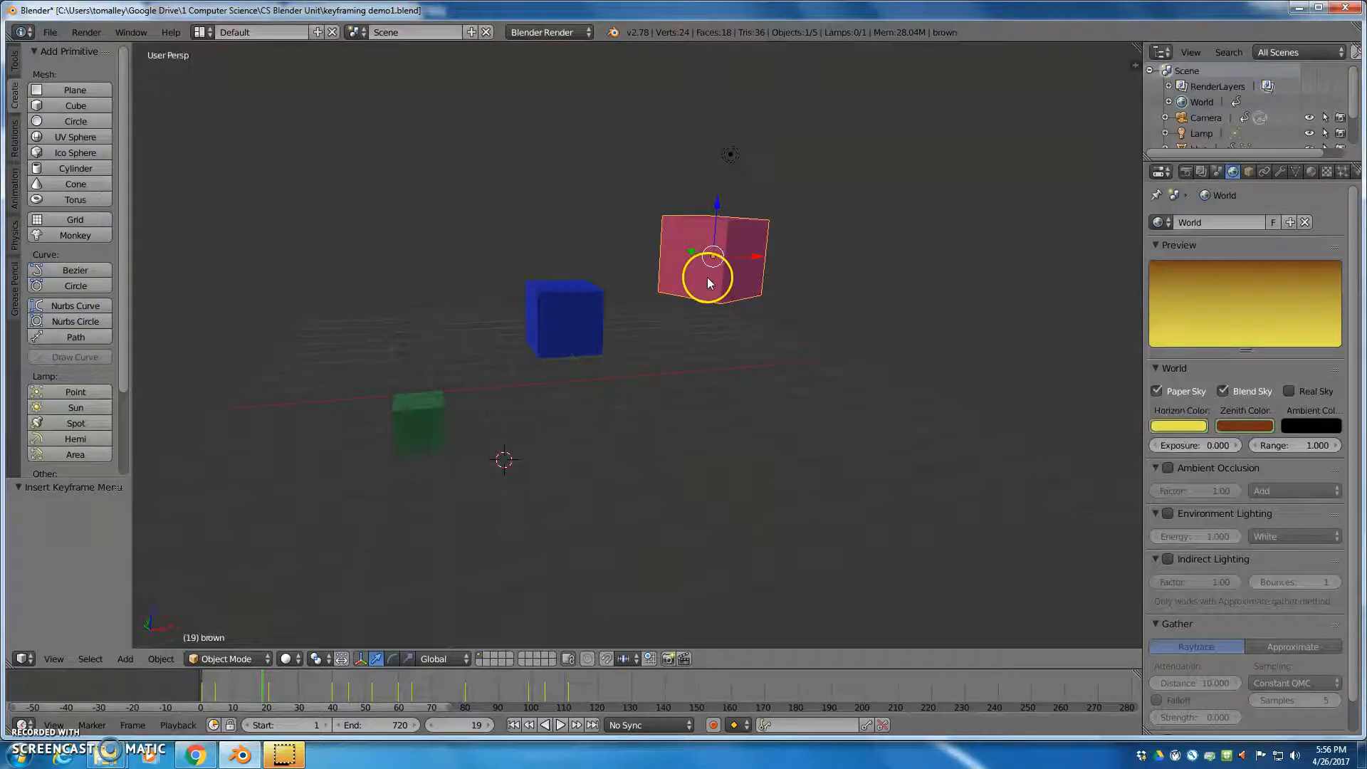
key("ctrl+alt+KP_0")
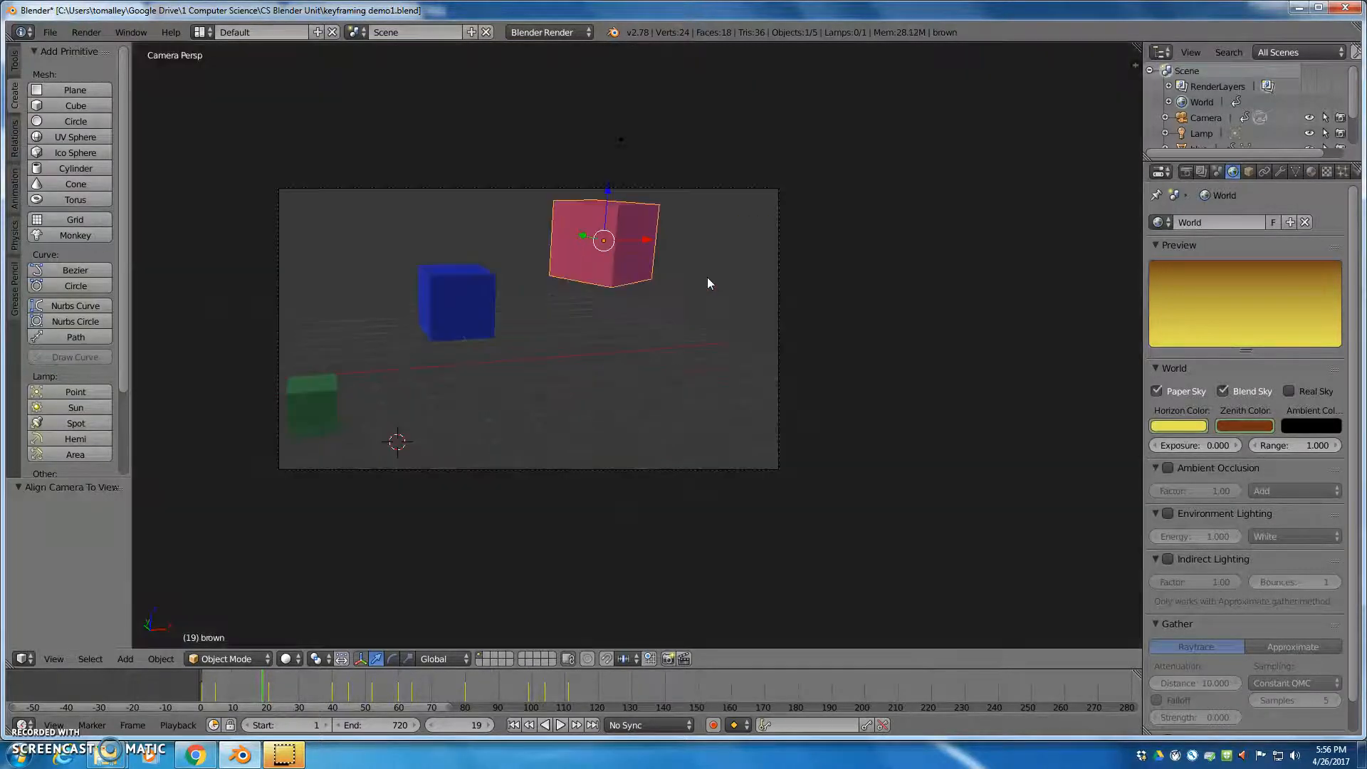
Step: Move the camera by about X -0.982, Y 0.385, Z -0.017 and insert a LocRotScale keyframe for it at frame 19
right_click(727, 188)
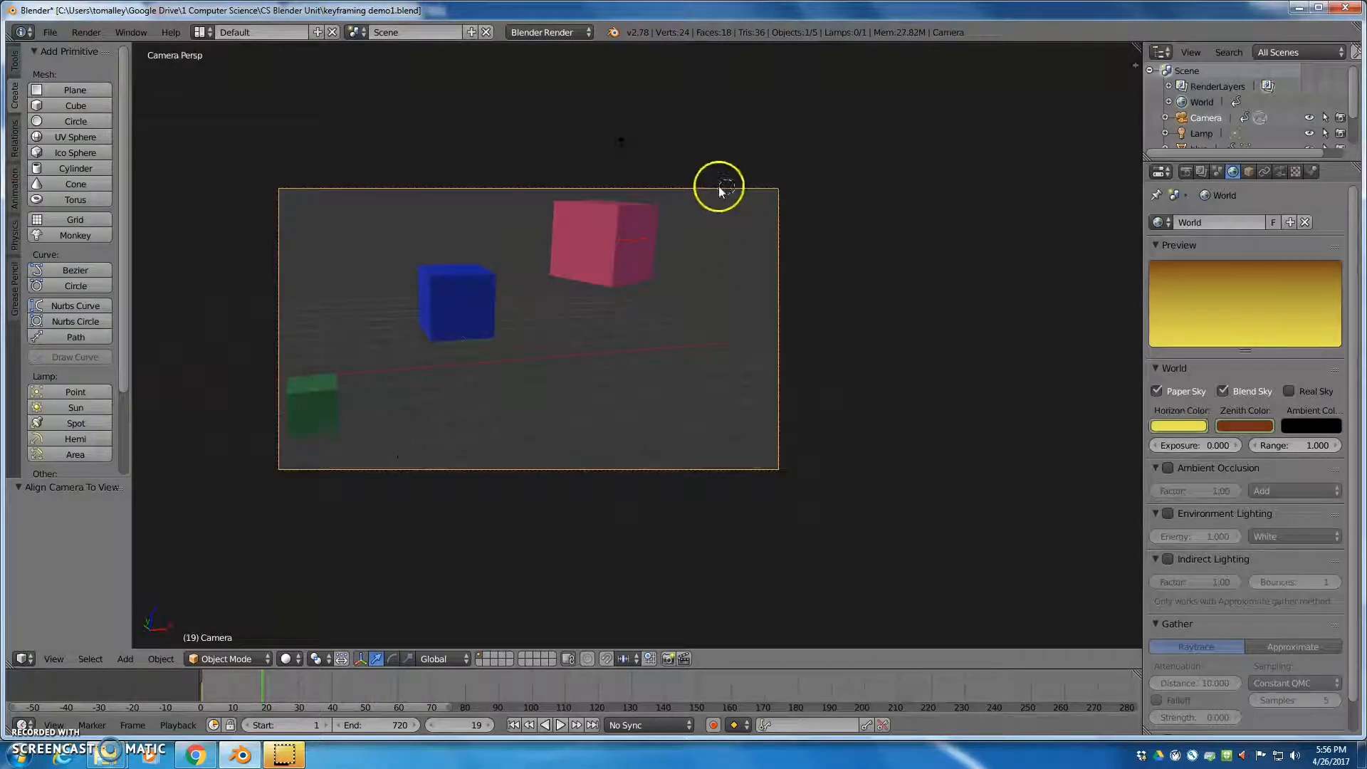
key("g")
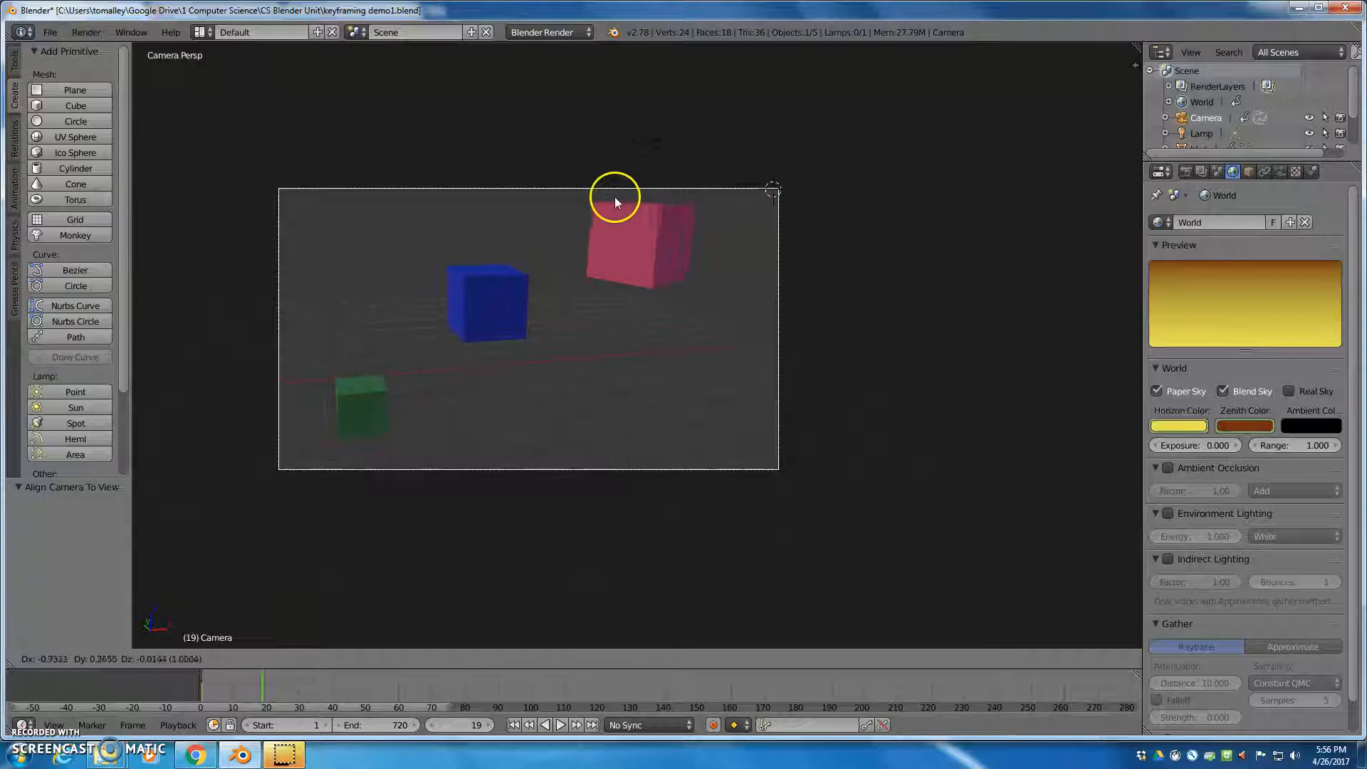
left_click(610, 197)
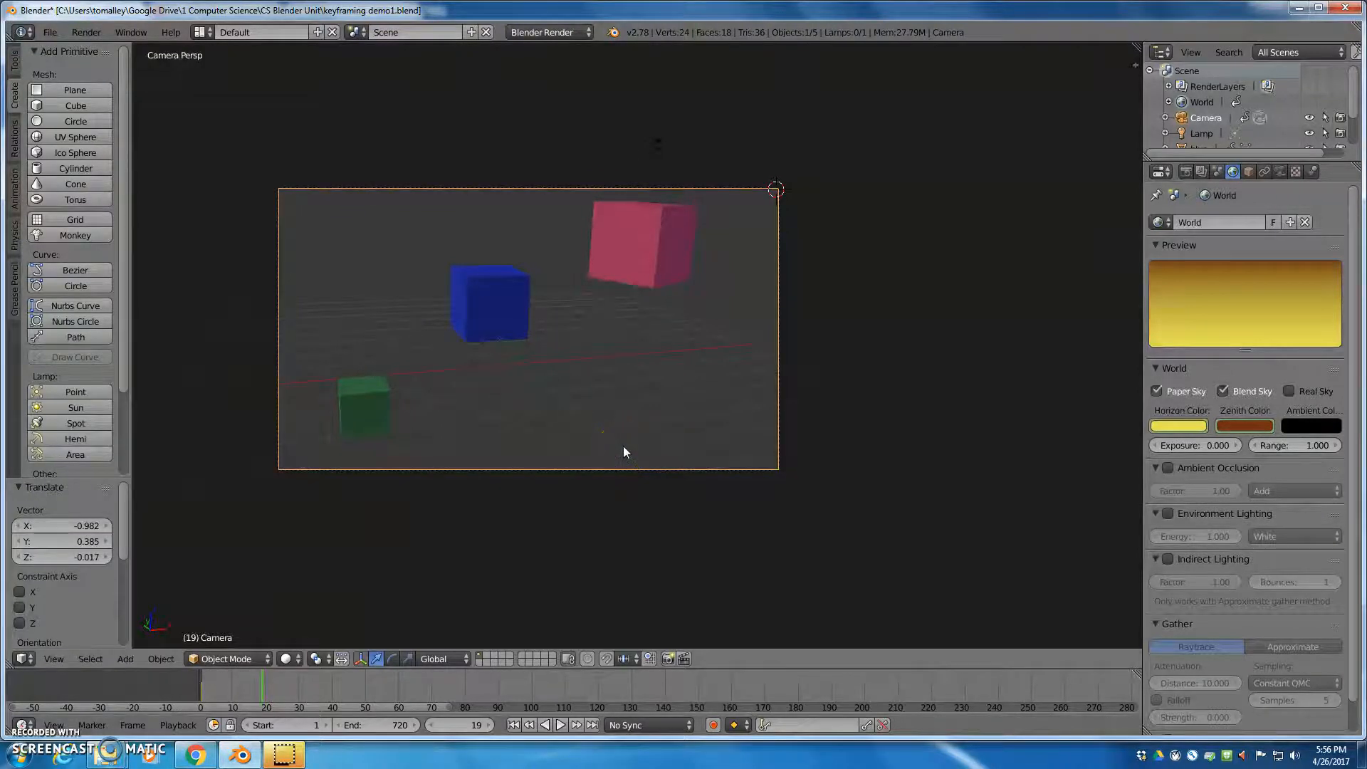
key("i")
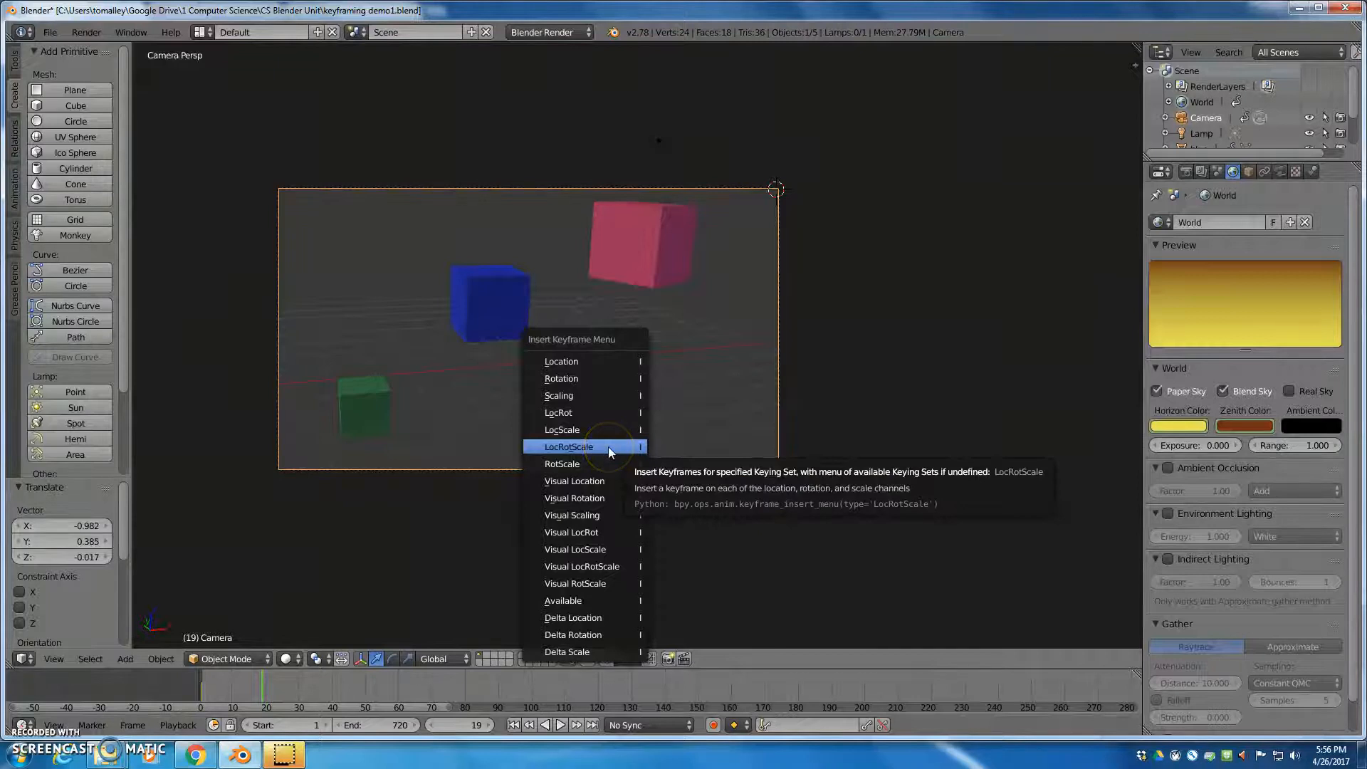
left_click(608, 447)
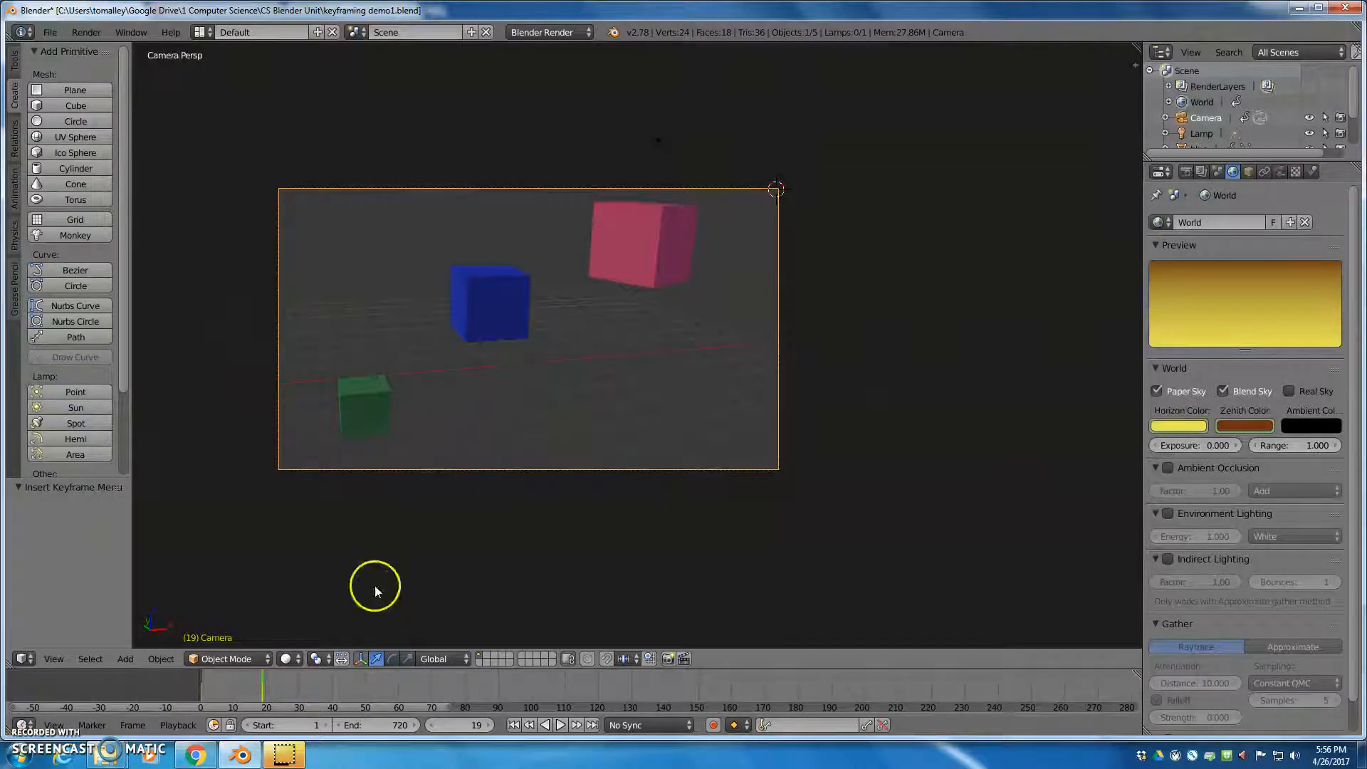
Step: Replay the animation from frame 1 several times to review the camera movement between its two keyframes
left_click(201, 695)
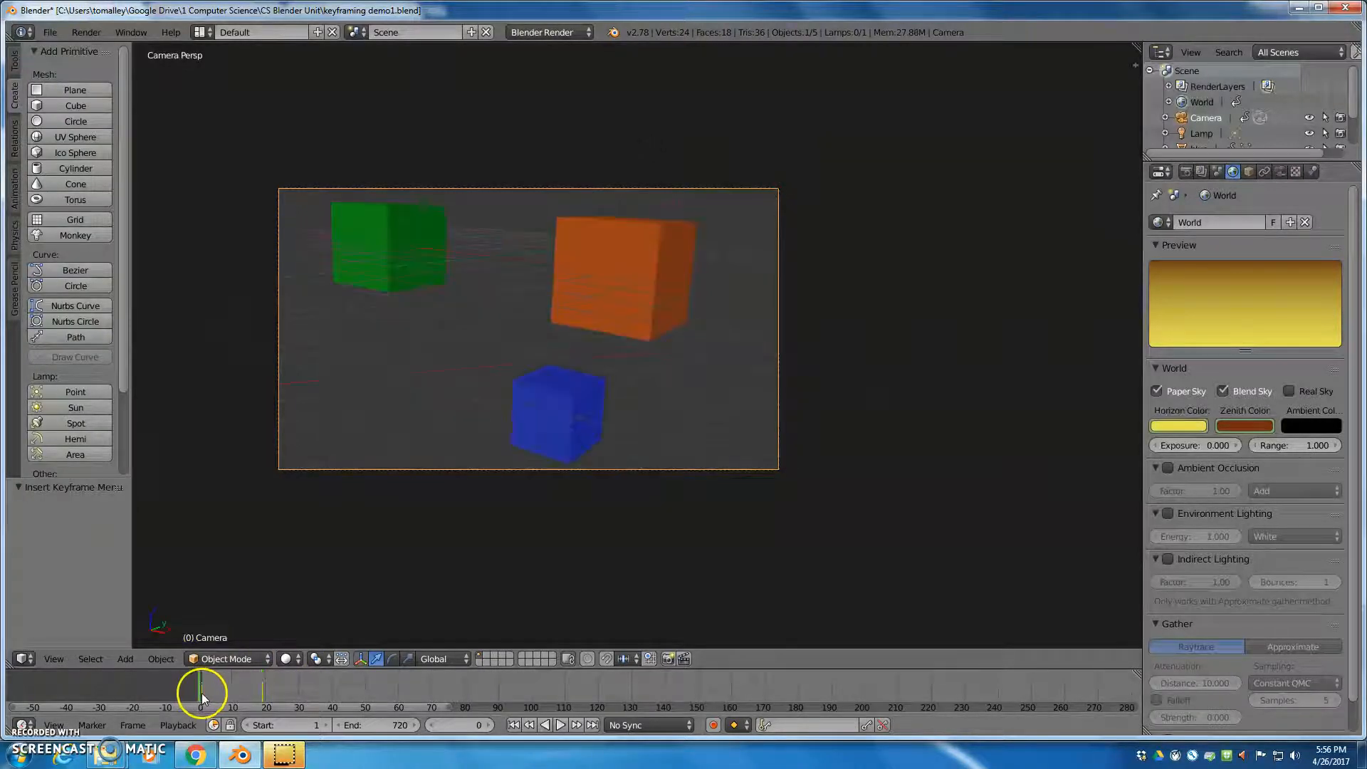
left_click(202, 702)
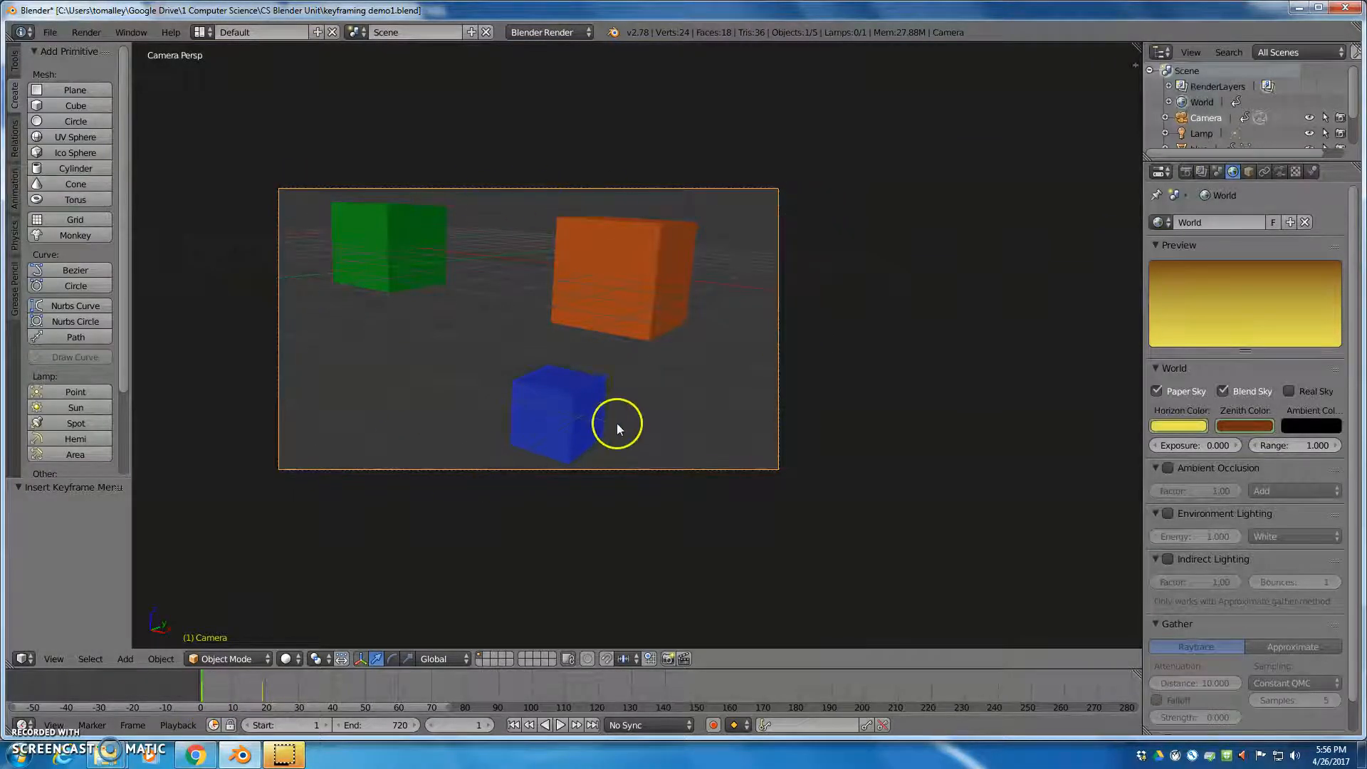
left_click(560, 725)
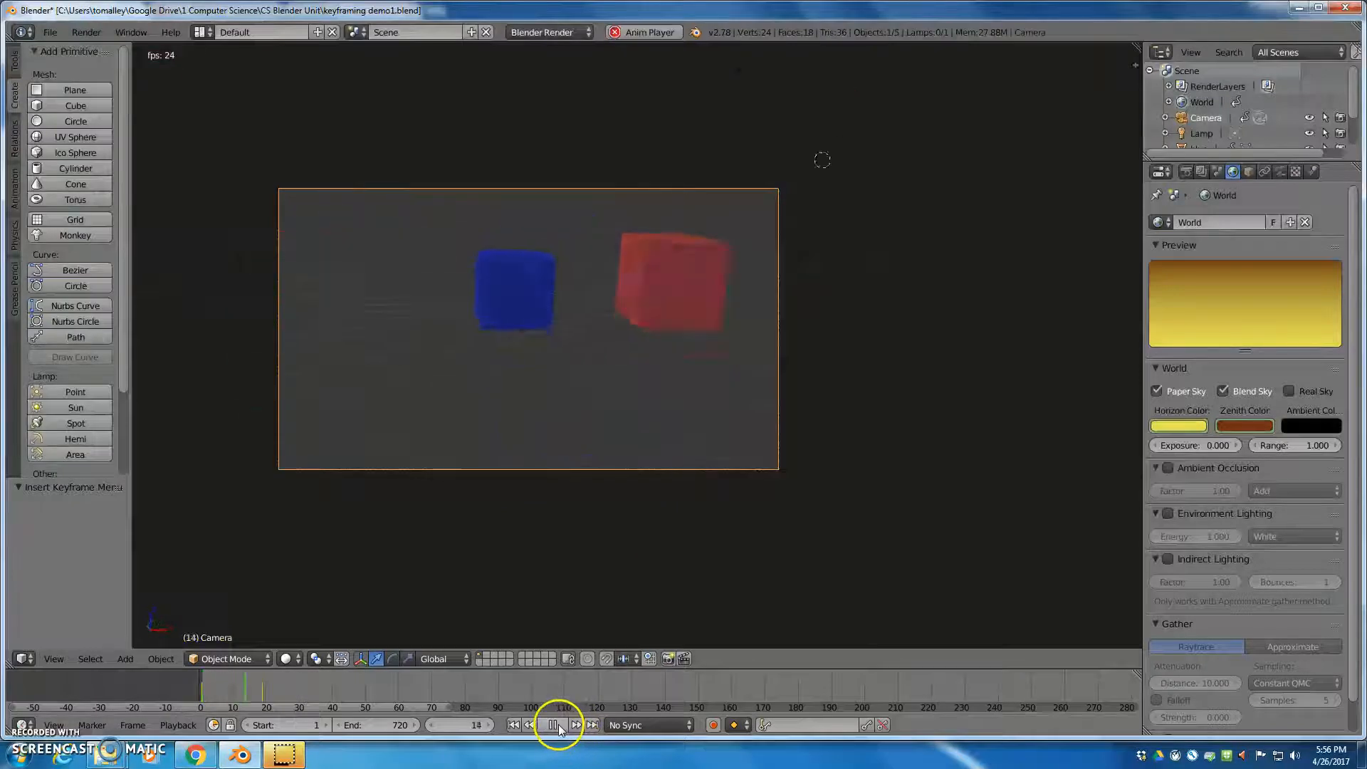
left_click(513, 725)
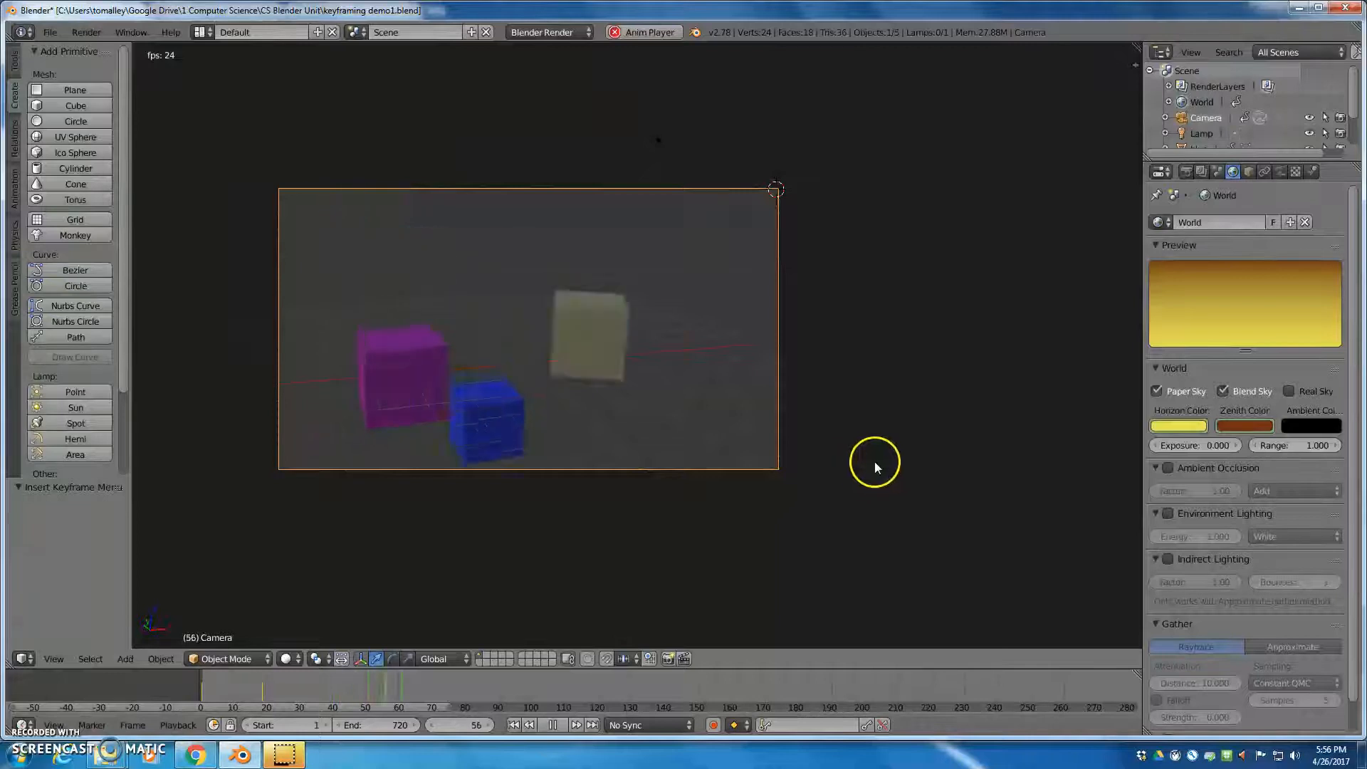
left_click(513, 724)
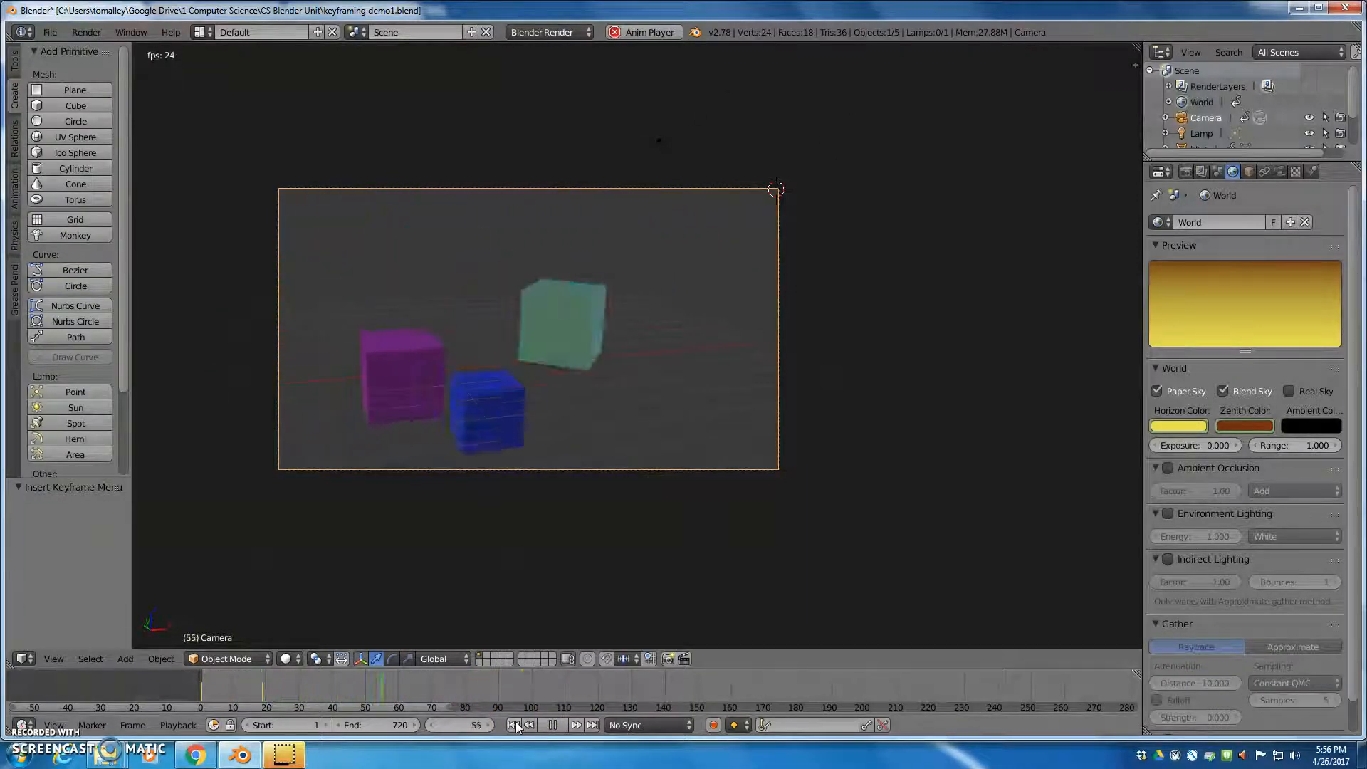
left_click(574, 731)
left_click(513, 725)
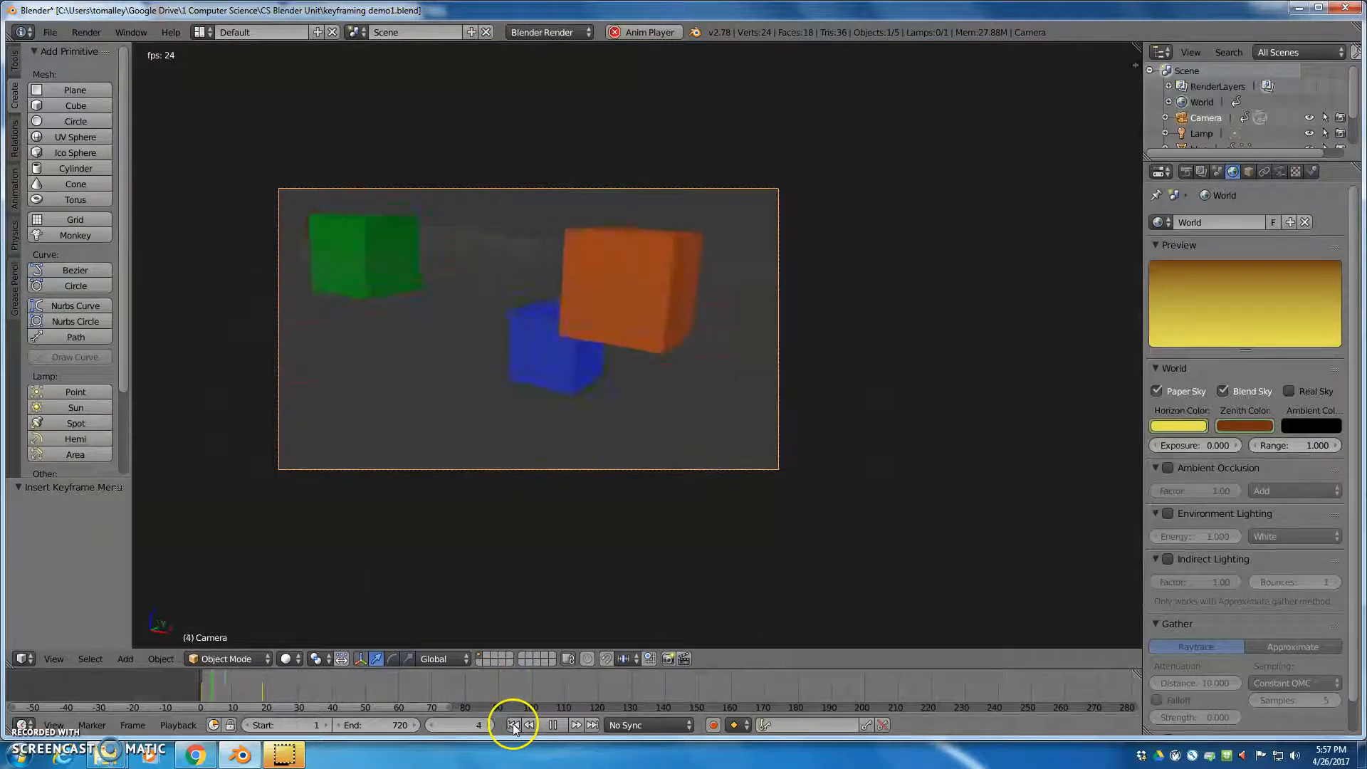
Step: Stop playback at frame 46 and align the camera to a closer view of the lavender and blue cubes
left_click(553, 727)
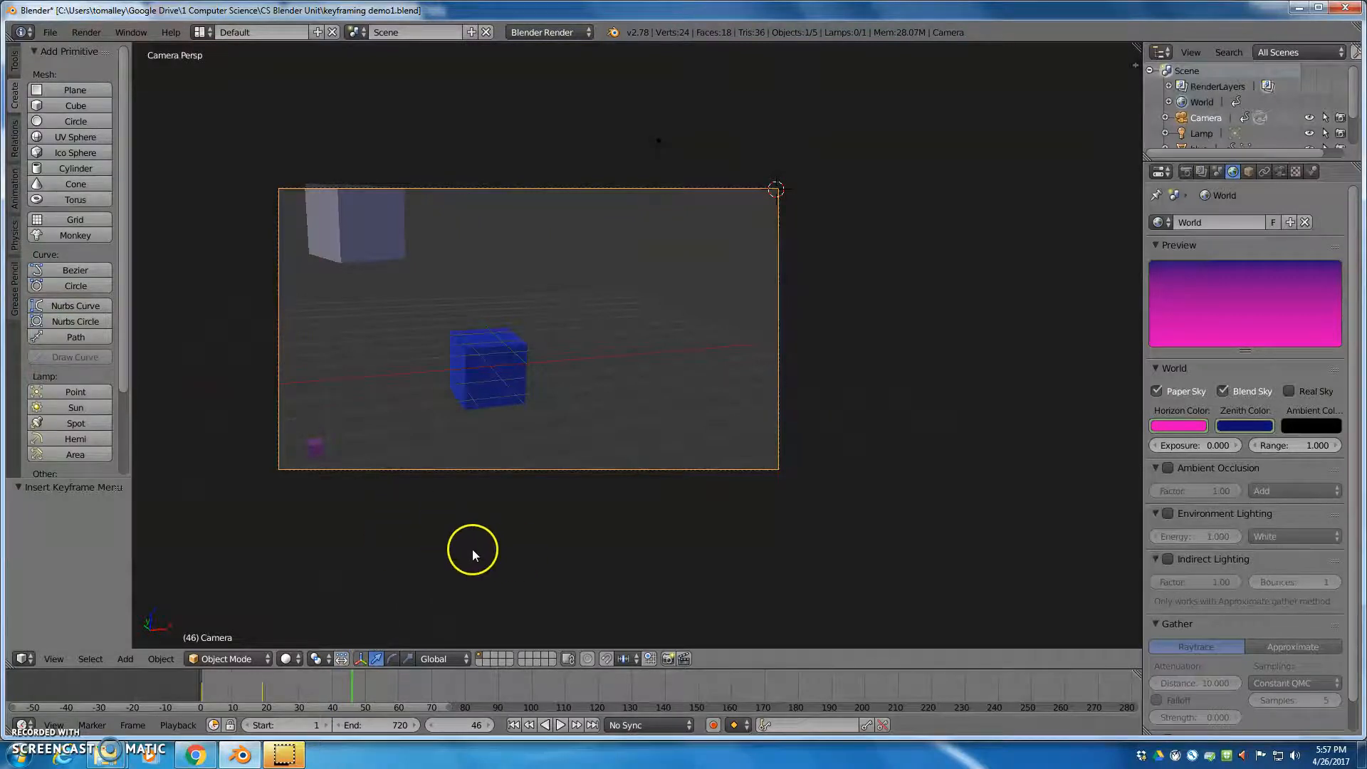
key("KP_0")
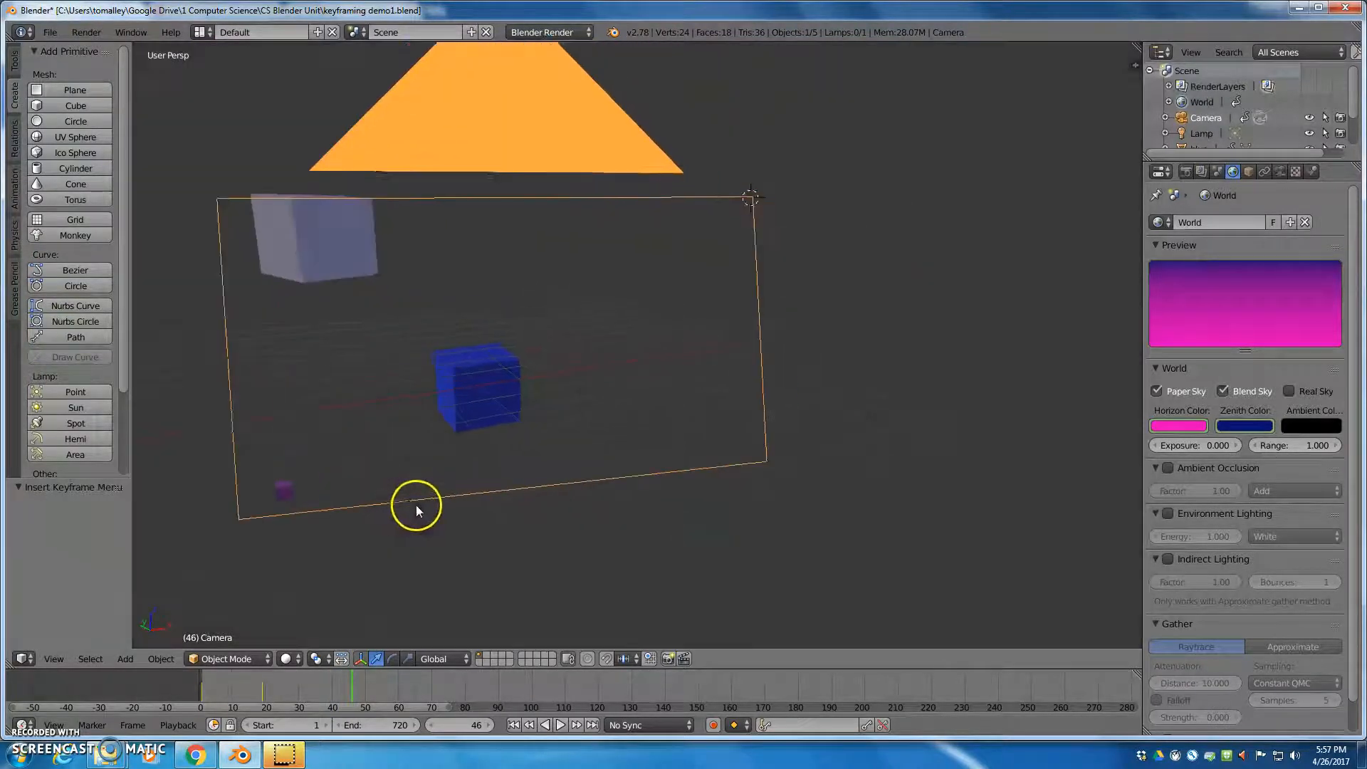
mouse_move(347, 473)
middle_mouse_down()
mouse_move(385, 463)
mouse_move(341, 485)
middle_mouse_up()
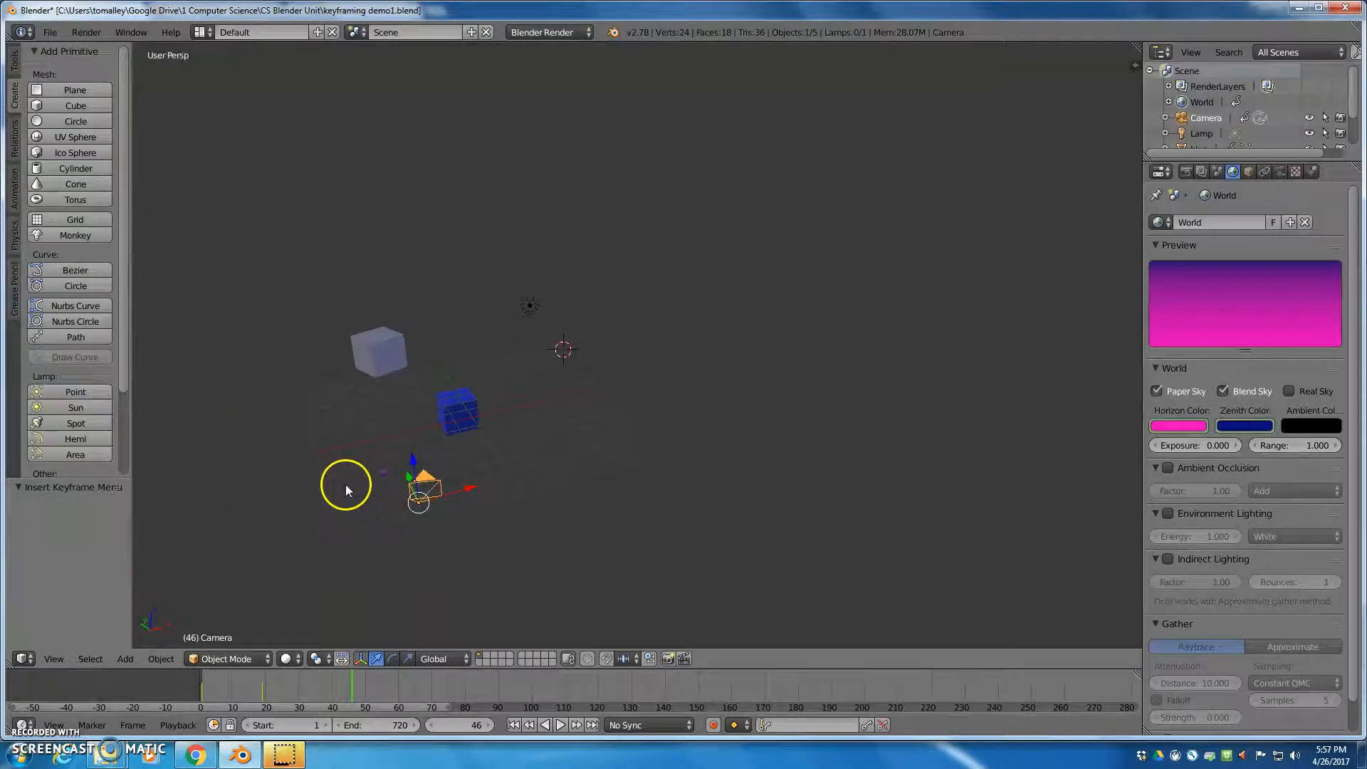
scroll(484, 395, "down", 6, "ctrl")
middle_click_drag(565, 463, 504, 404)
scroll(568, 451, "up", 6)
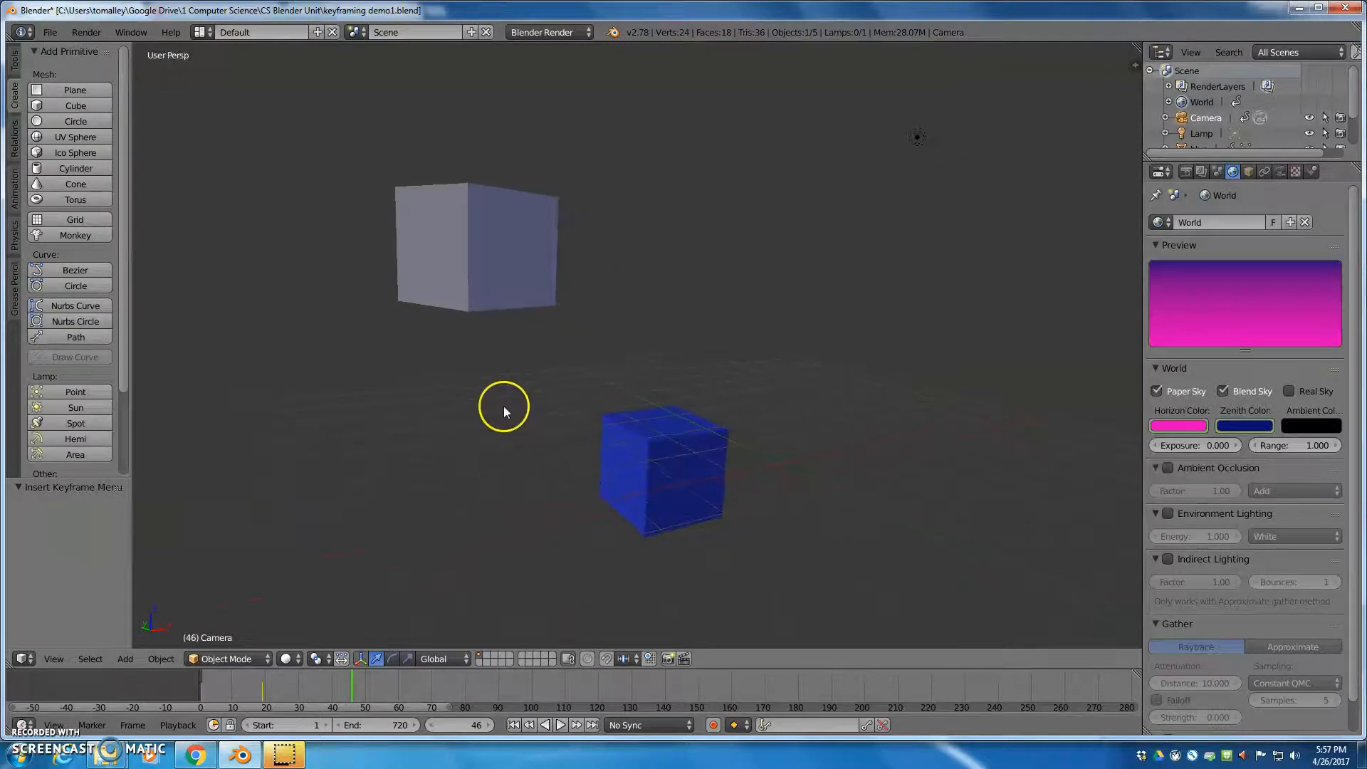
key("ctrl+alt+KP_0")
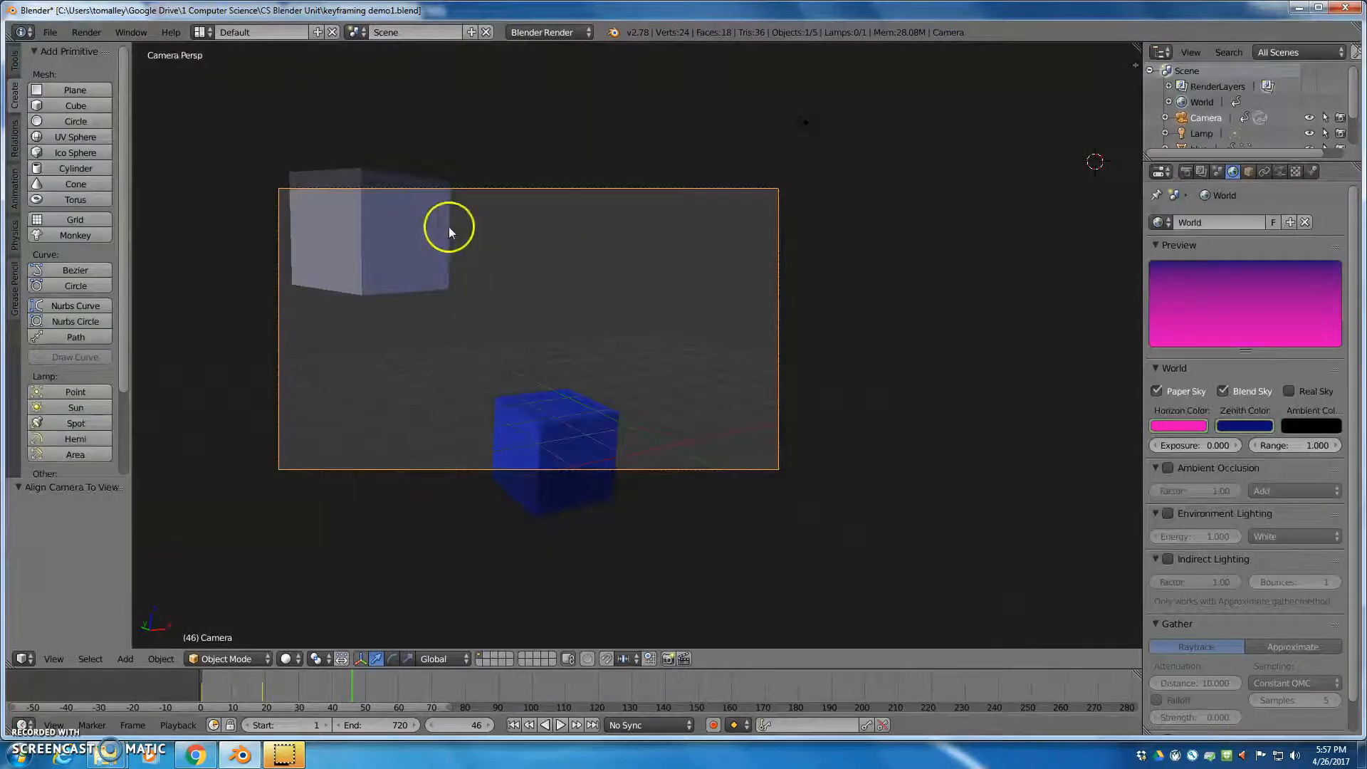
Step: Move the camera by about X -0.402, Y 0.387, Z 0.754 and insert a keyframe for it at frame 46
key("g")
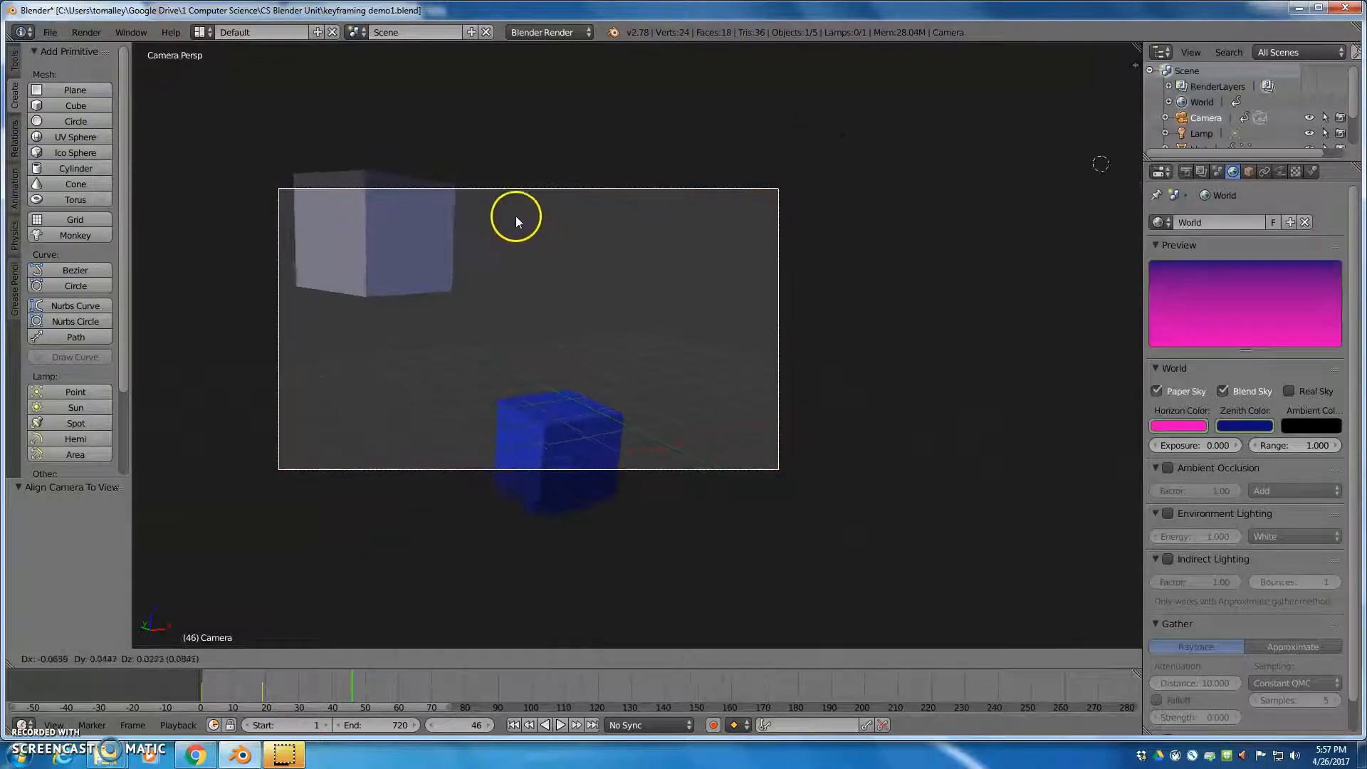
left_click(485, 152)
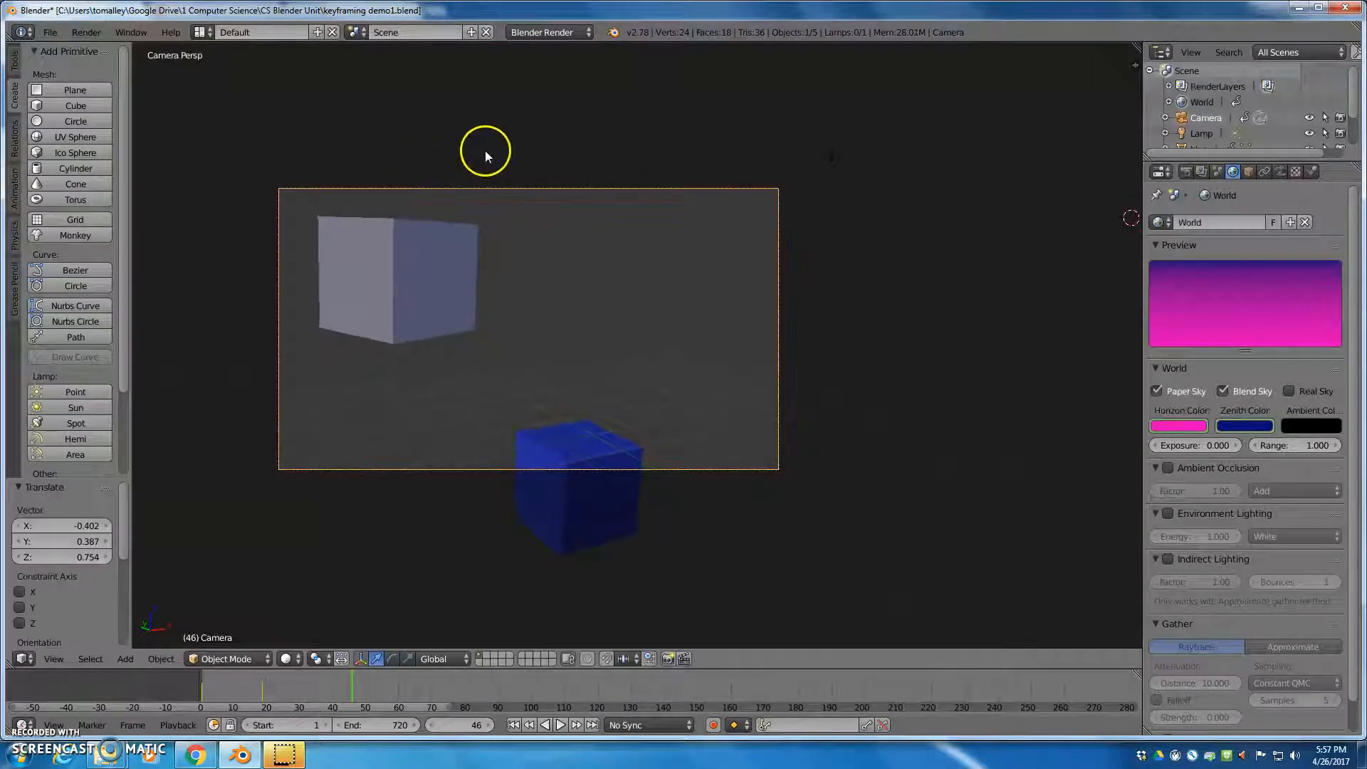
key("i")
left_click(526, 415)
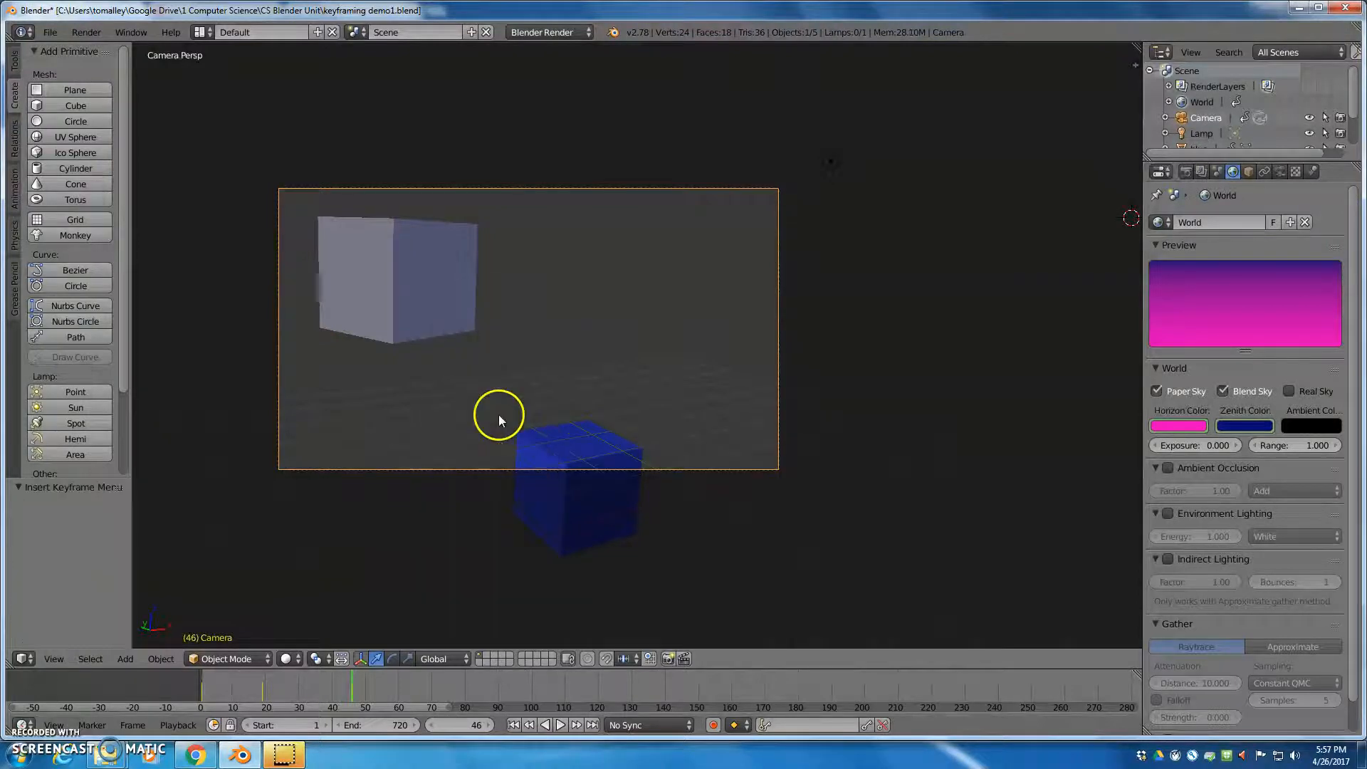
Step: Replay the animation from frame 1 to review the camera movement across its three keyframes, stopping at frame 21
left_click(512, 725)
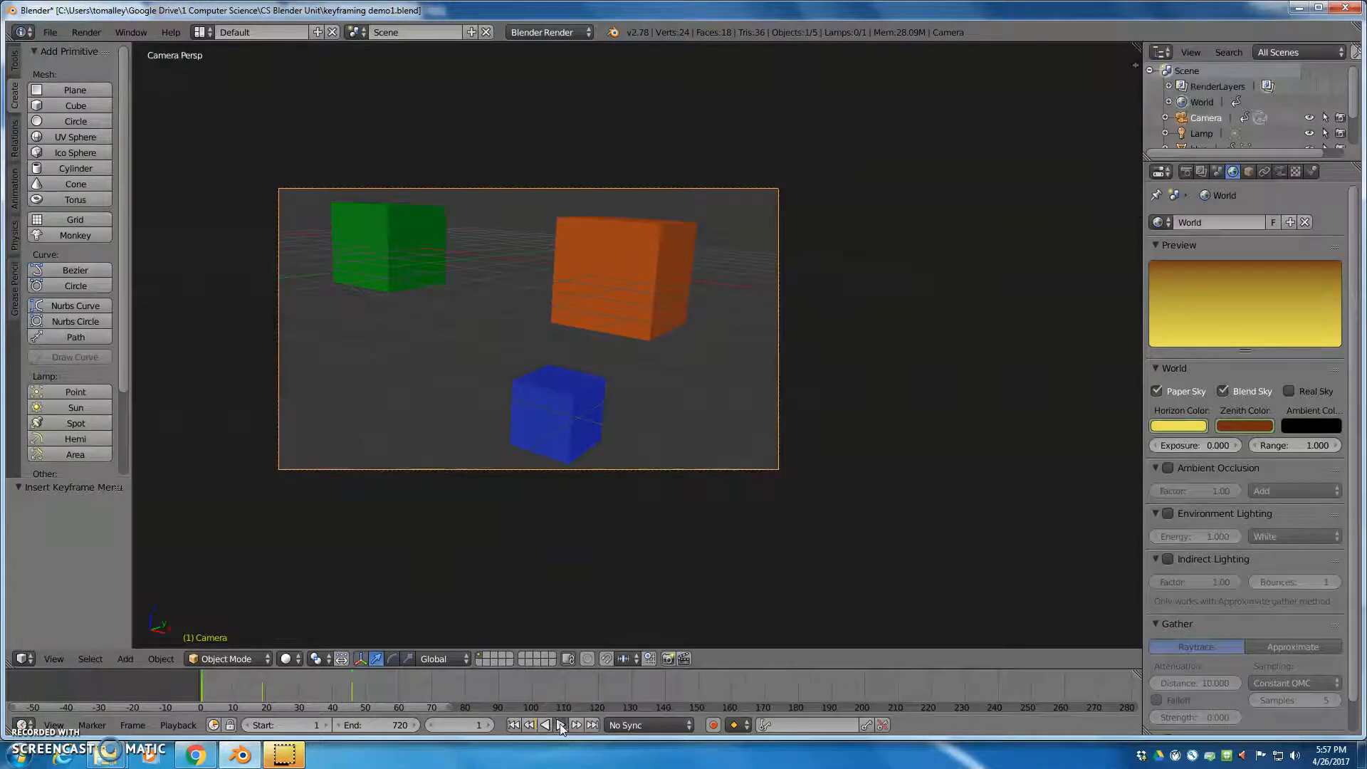
left_click(561, 725)
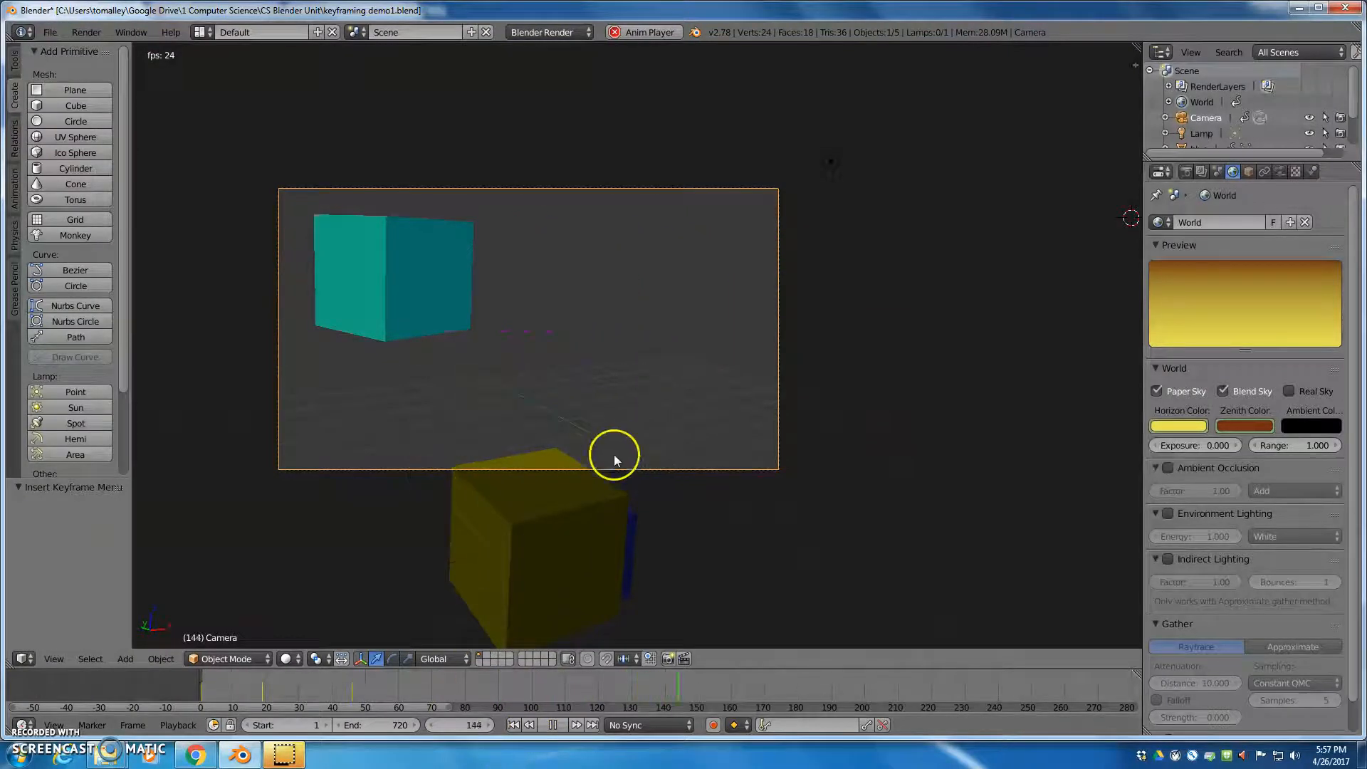
left_click(514, 725)
left_click(553, 724)
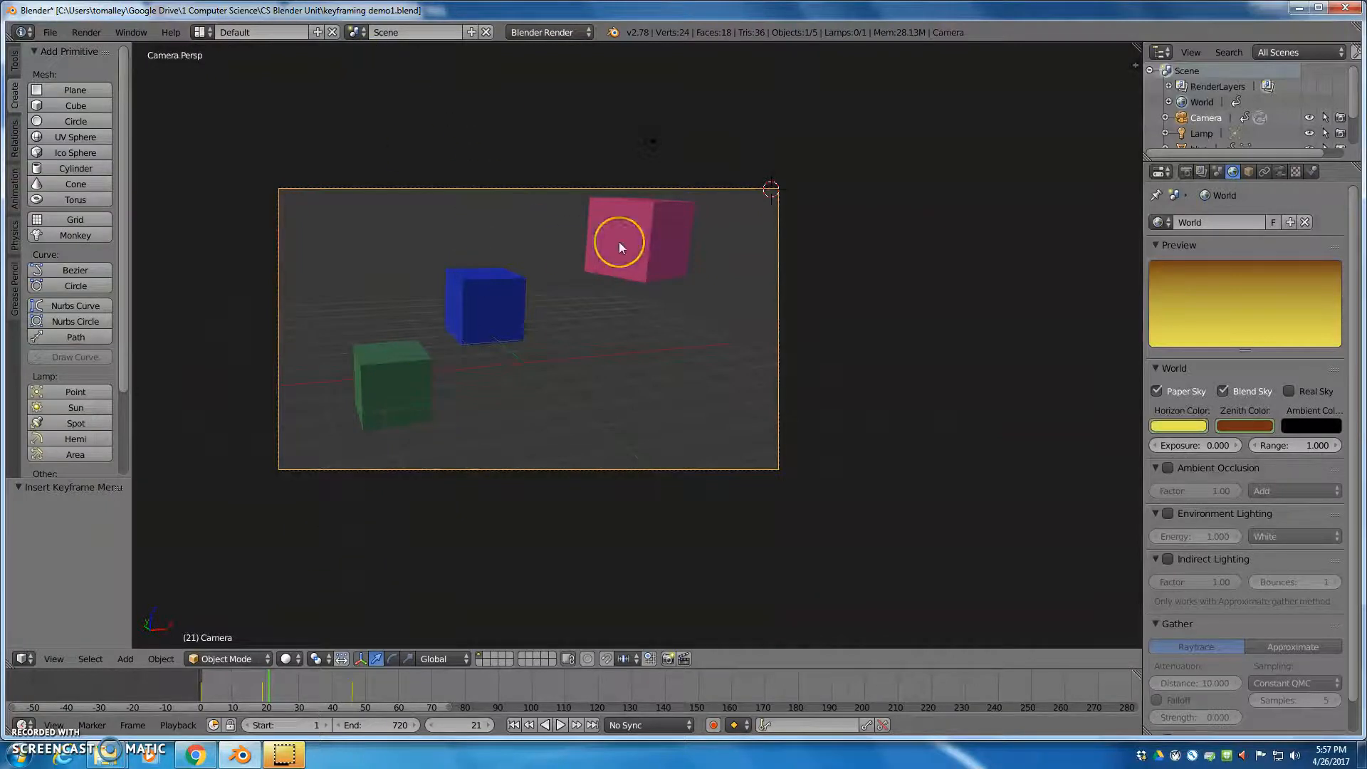
Step: Switch to the Animation screen layout and duplicate the camera's second keyframe in the Dope Sheet, placing the copy 13 frames later
left_click(200, 32)
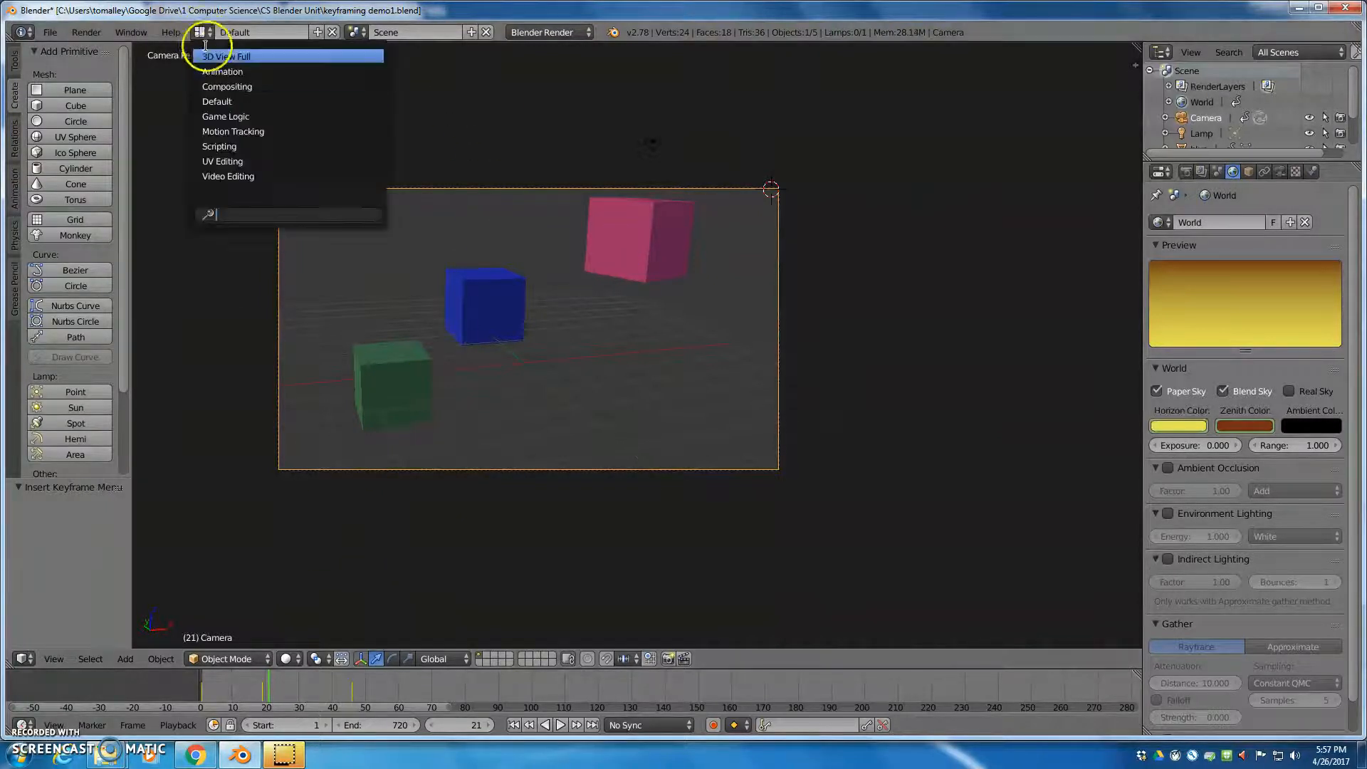
left_click(207, 71)
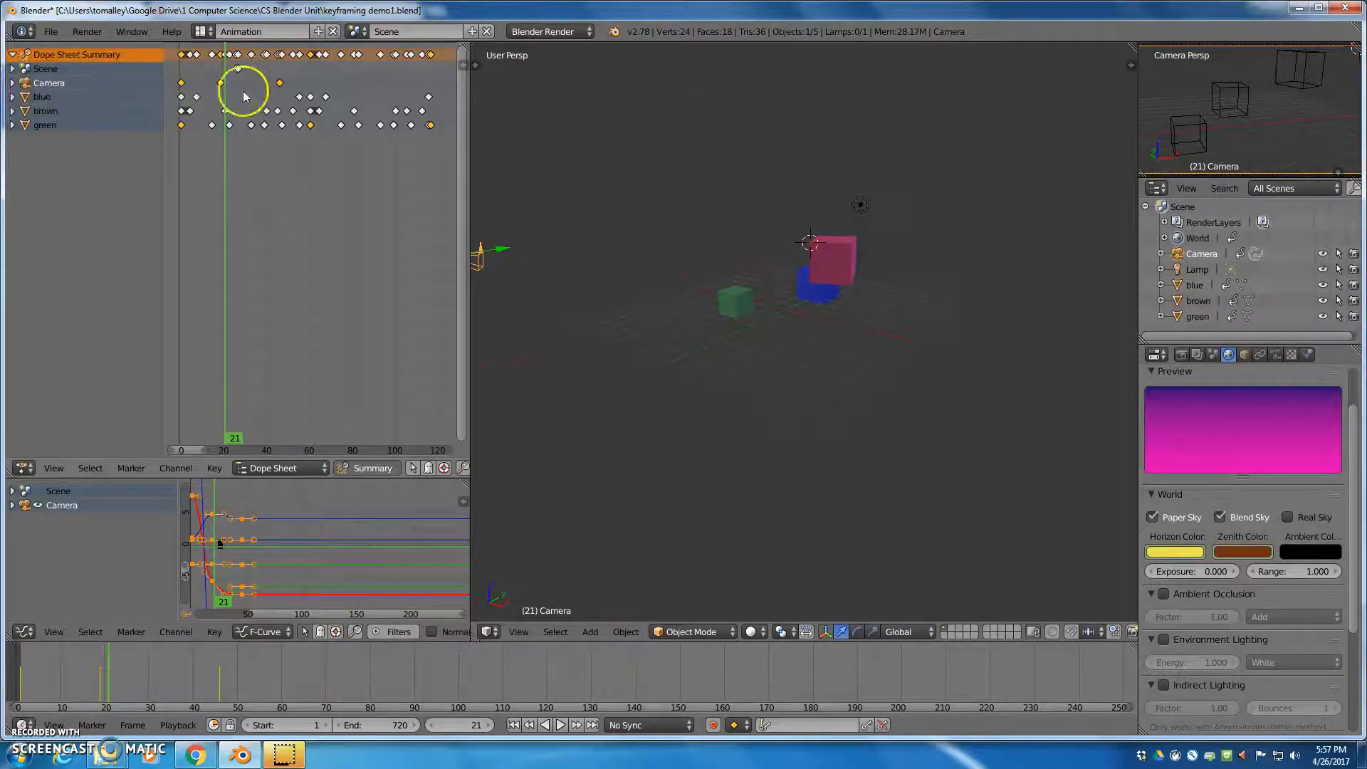
right_click(221, 83)
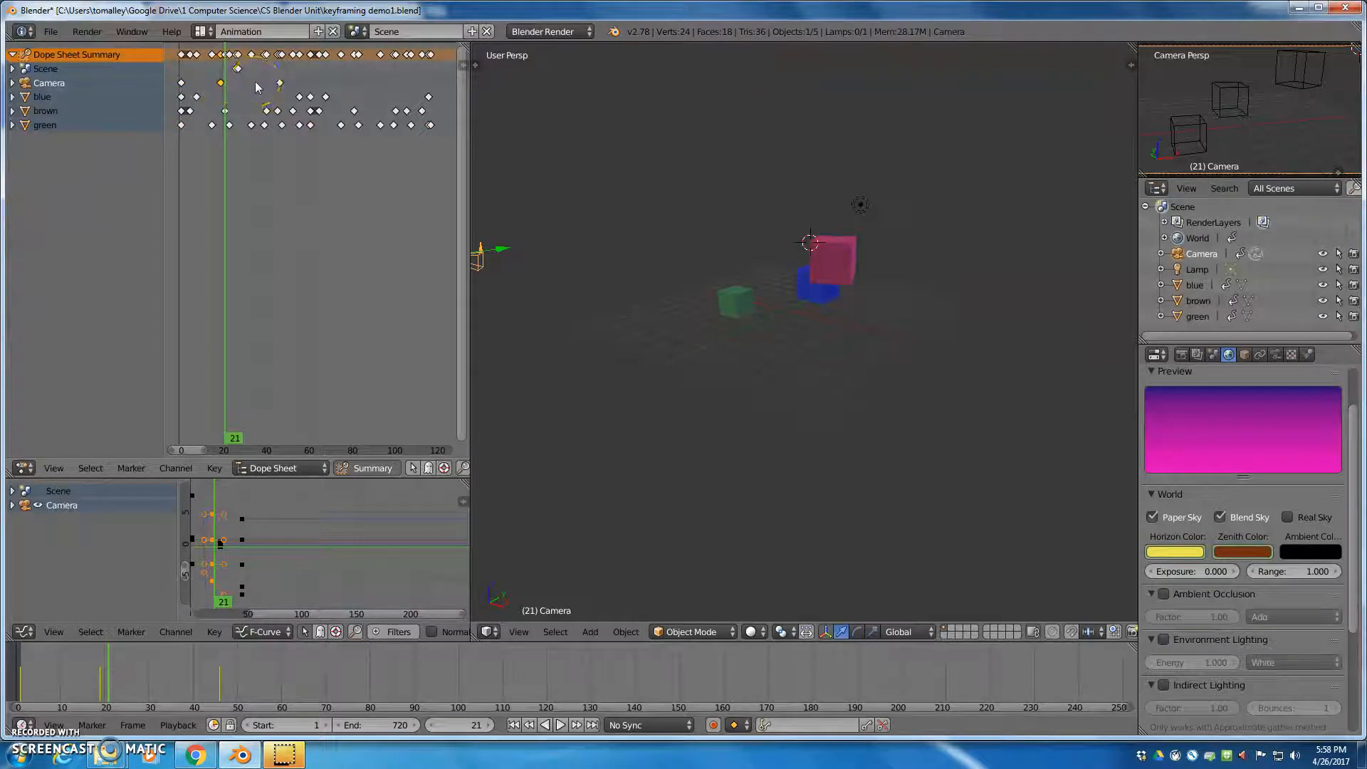
key("shift+d")
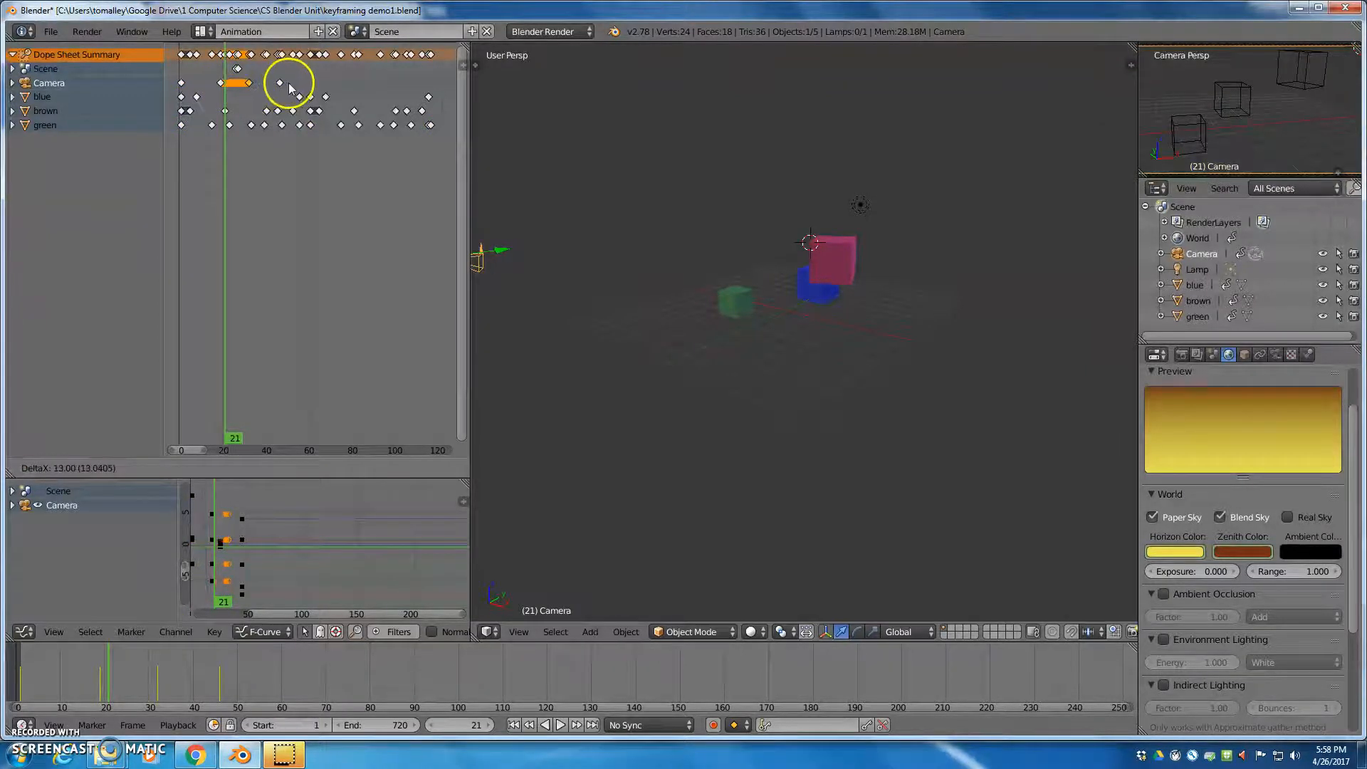
left_click(288, 87)
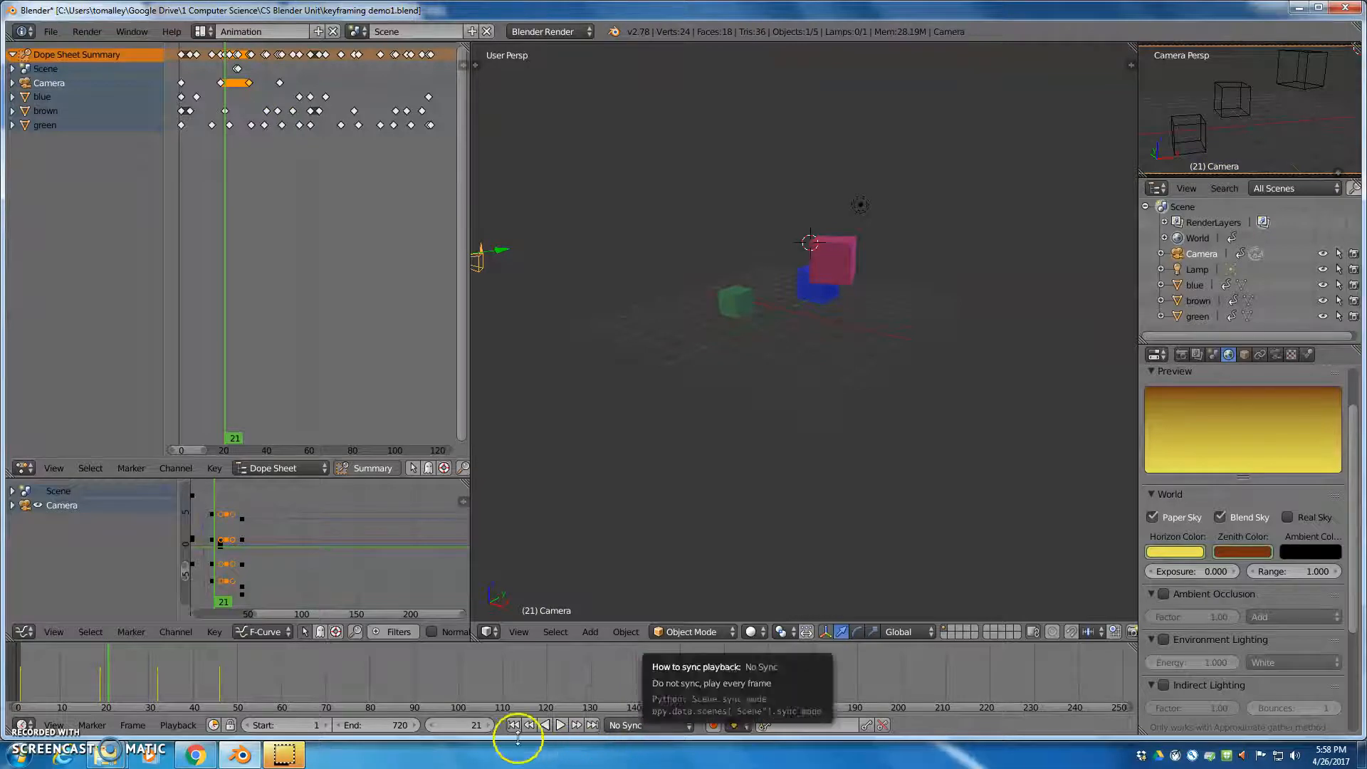
Step: Play the animation from frame 1 to check the duplicated camera keyframe, and stop at frame 26
left_click(514, 725)
left_click(561, 725)
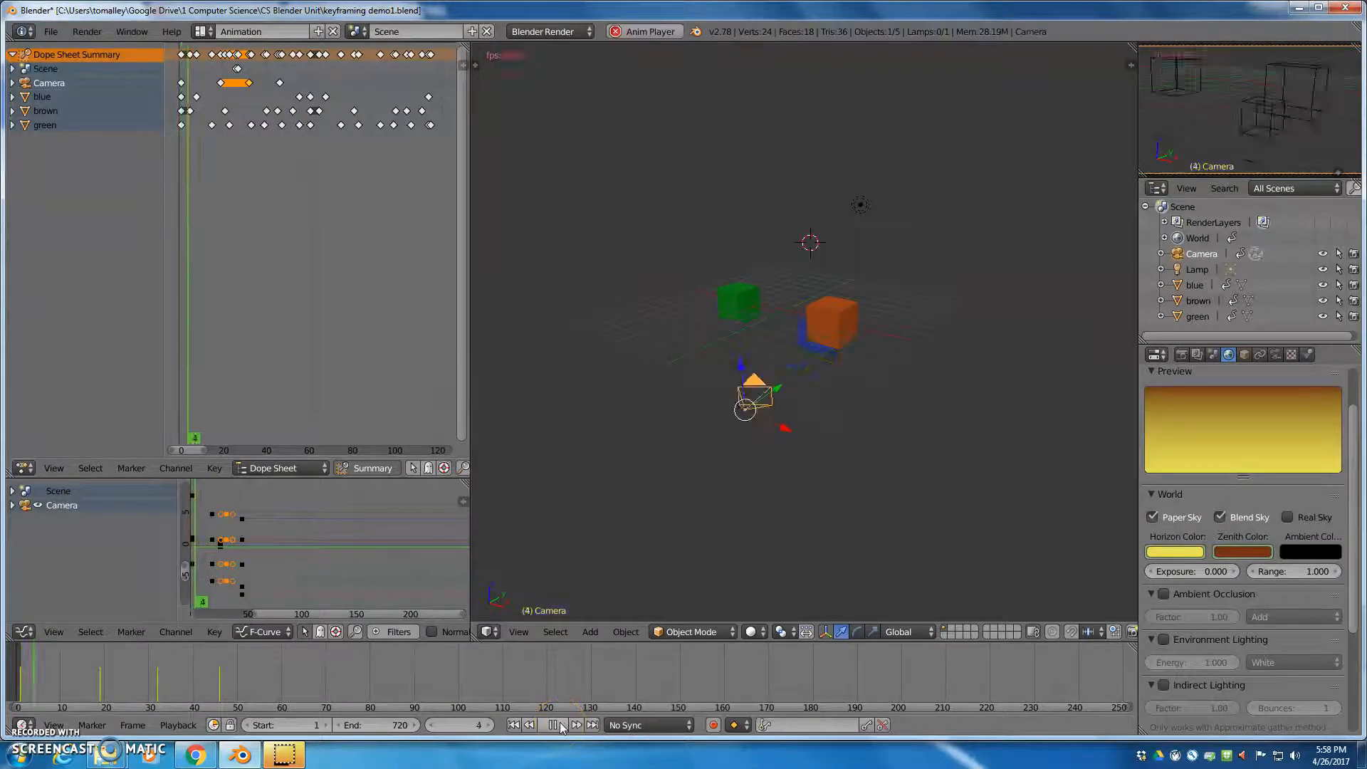
left_click(555, 725)
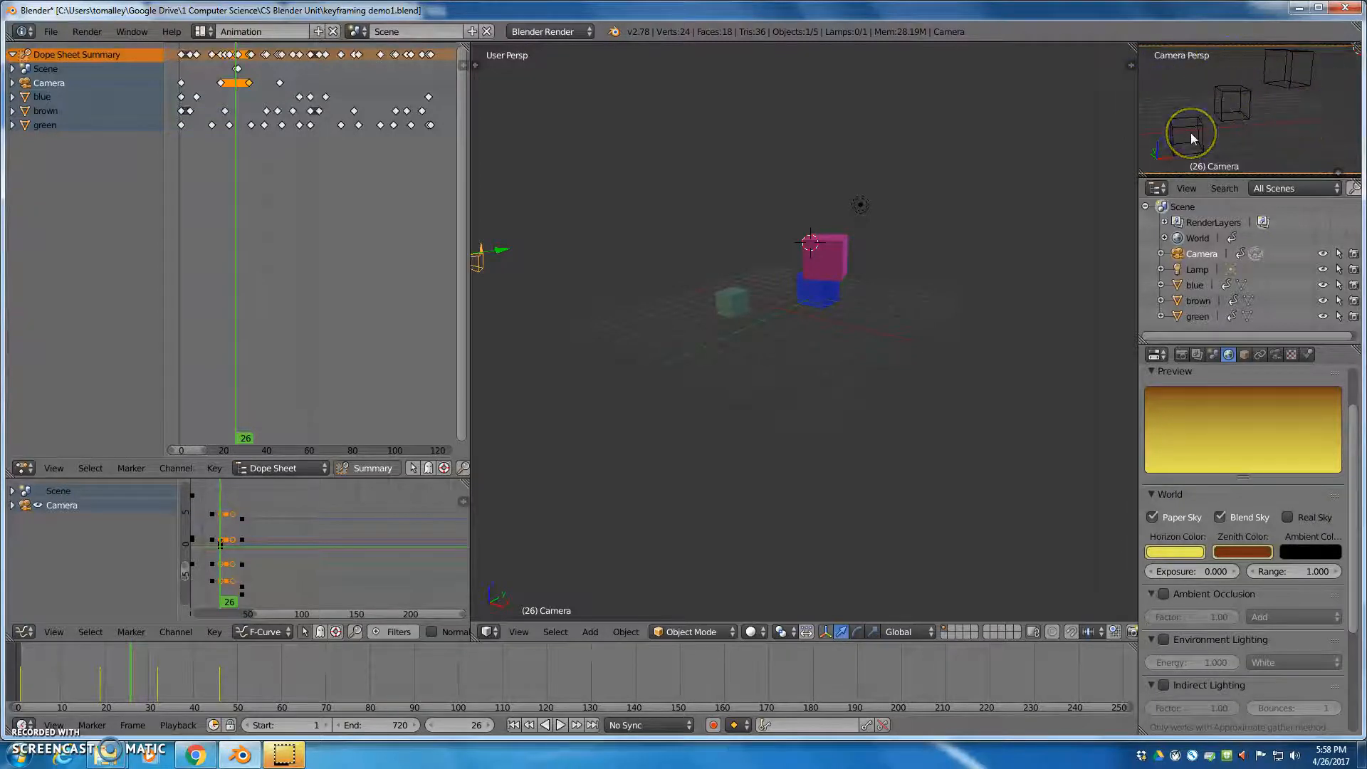
Step: Try solid shading in the small camera preview, return it to wireframe, and show the camera view in the large 3D viewport
key("z")
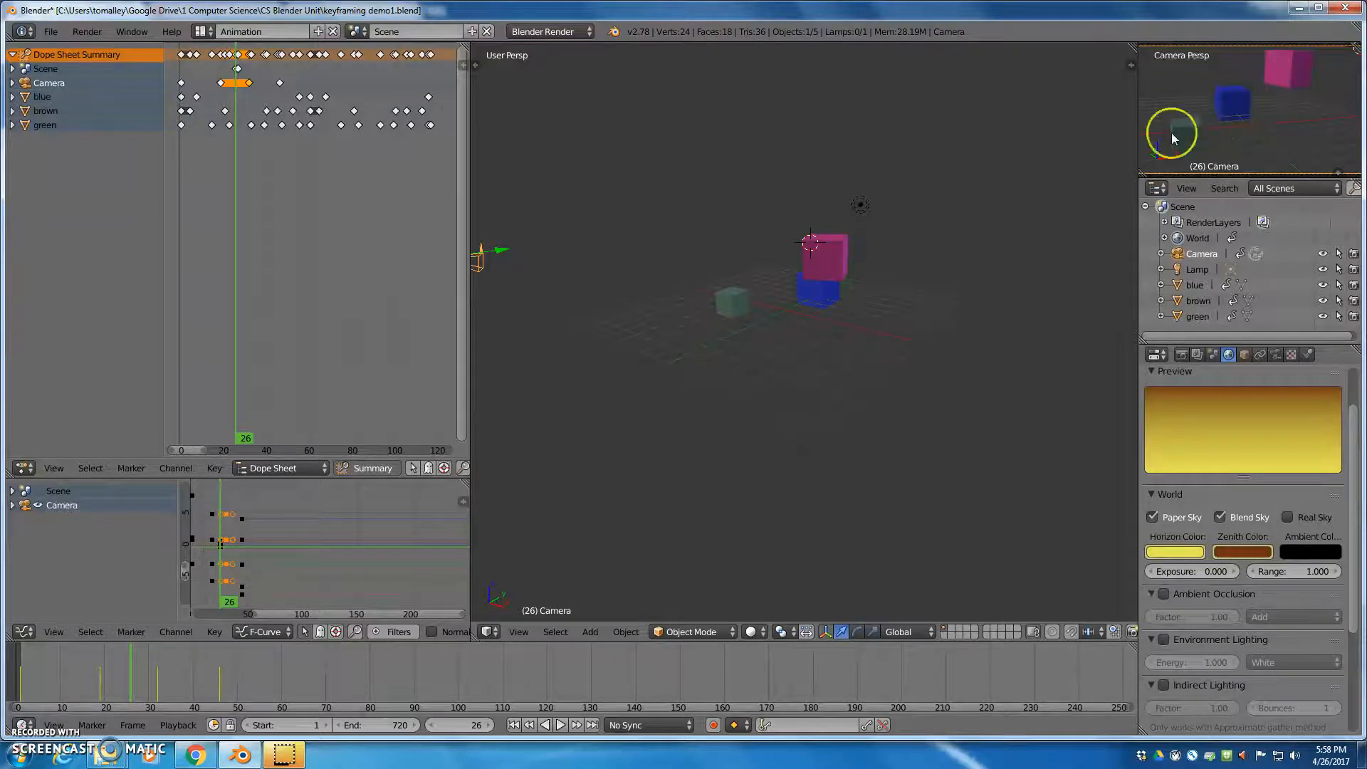
key("z")
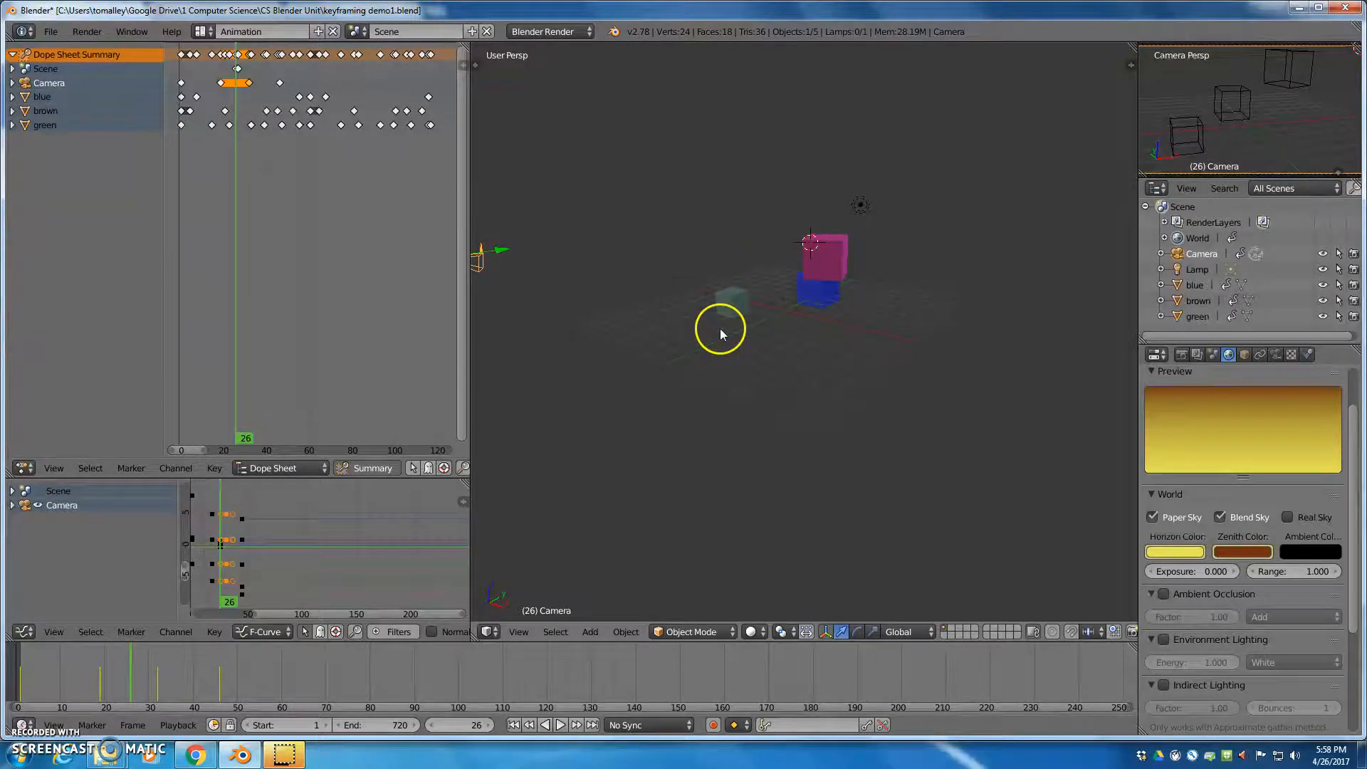
key("KP_0")
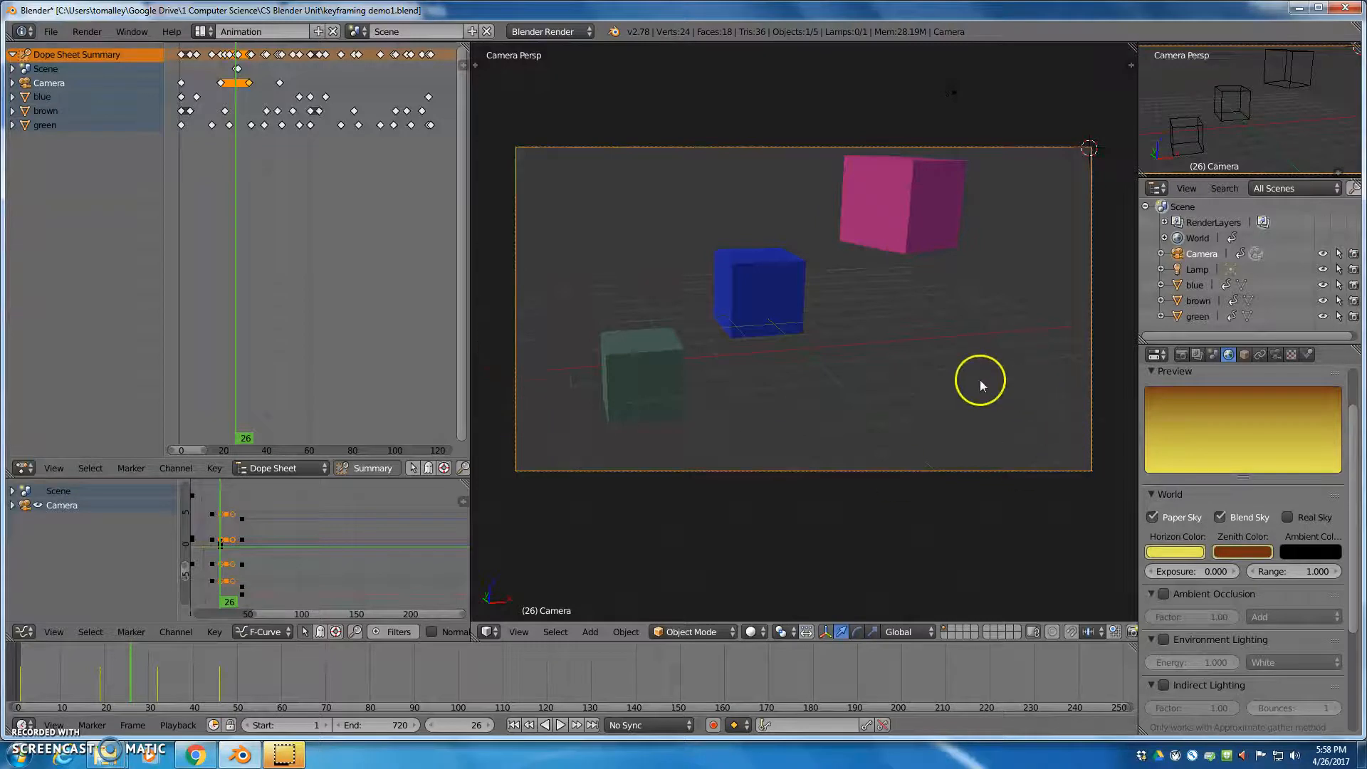
Step: Replay the animation from the start through the large camera view to check the camera's pause, stopping at frame 66
left_click(514, 725)
left_click(561, 725)
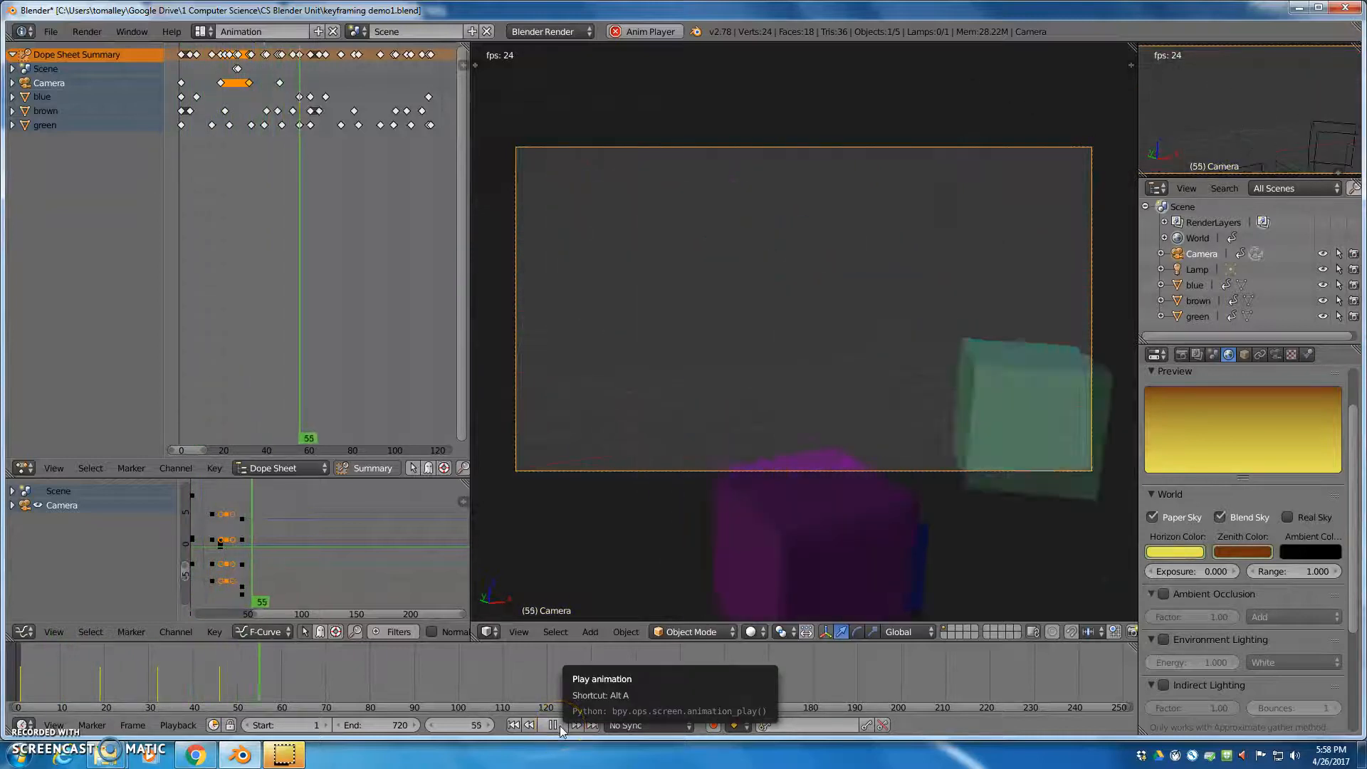
left_click(513, 724)
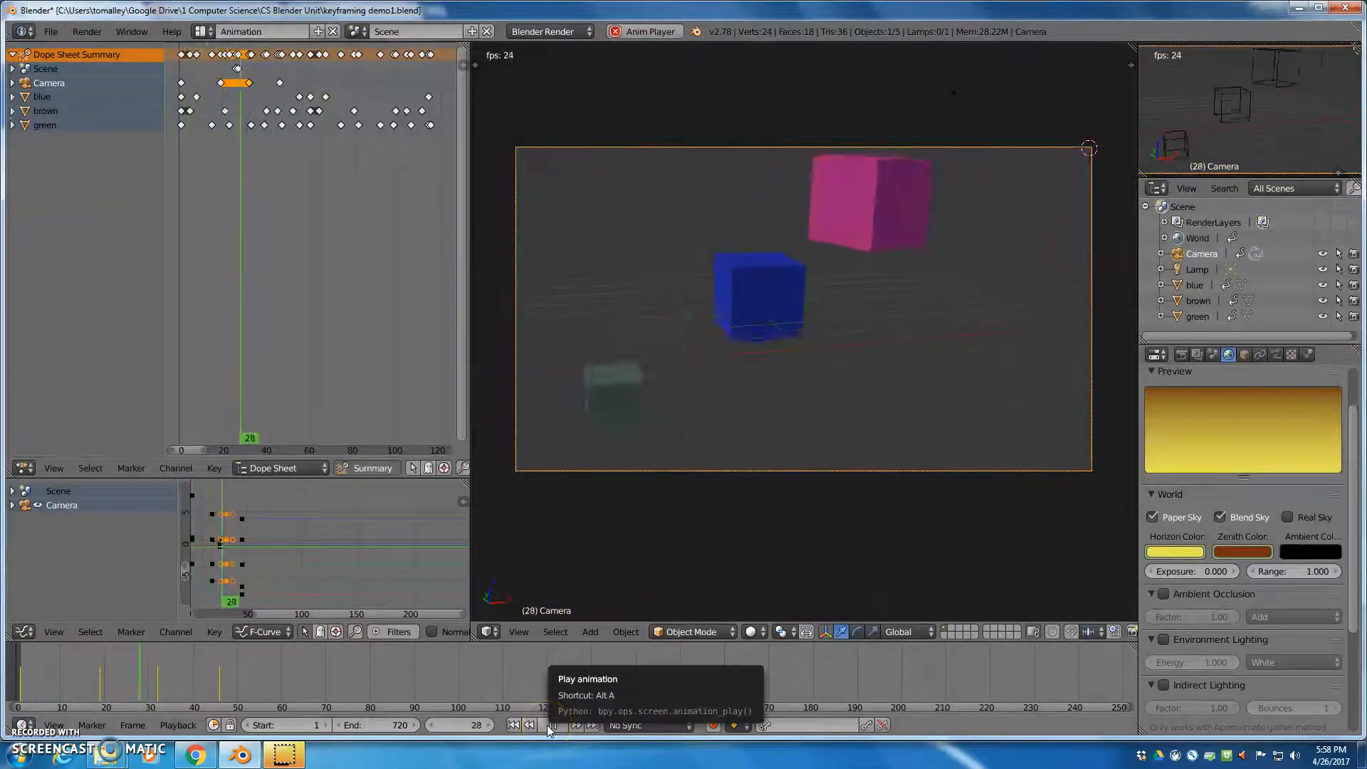
left_click(547, 726)
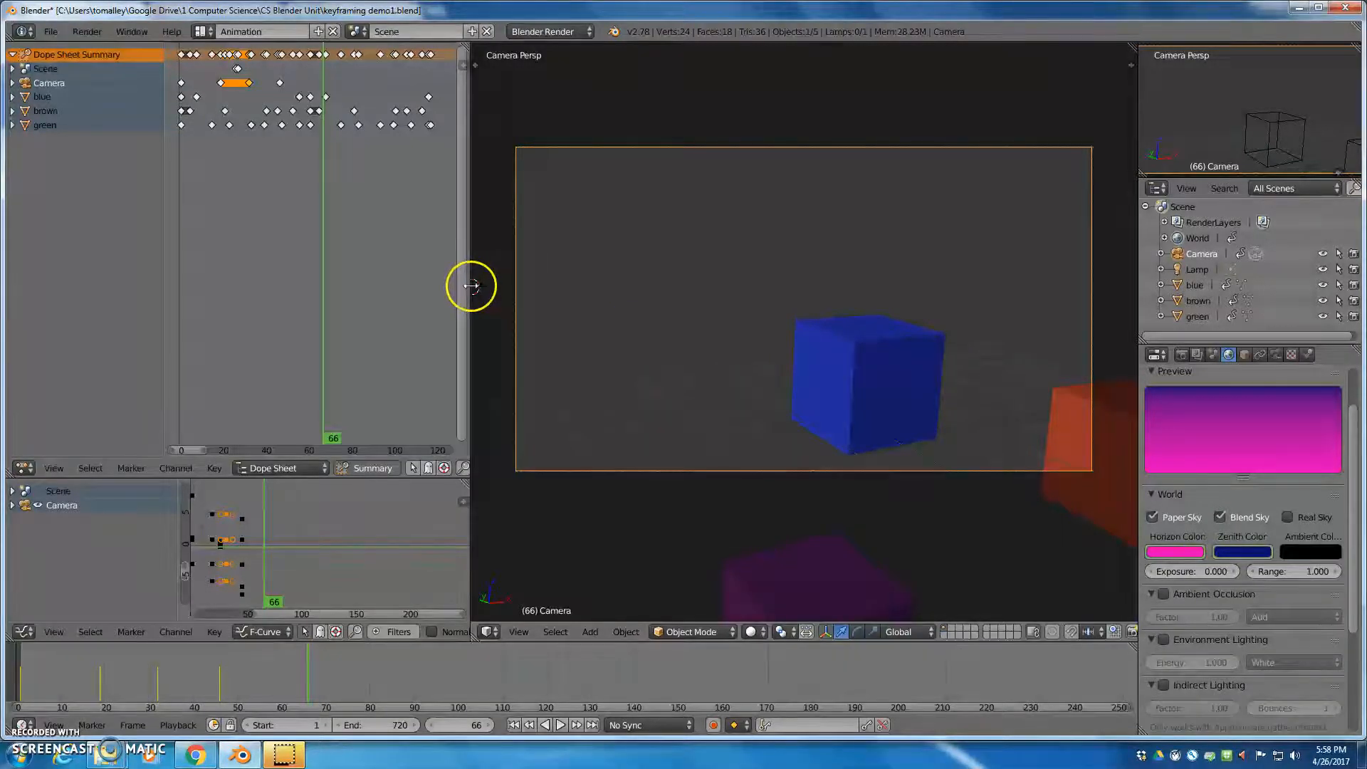
Step: Return to the Default screen layout and render a still image of frame 66
left_click_drag(470, 285, 404, 284)
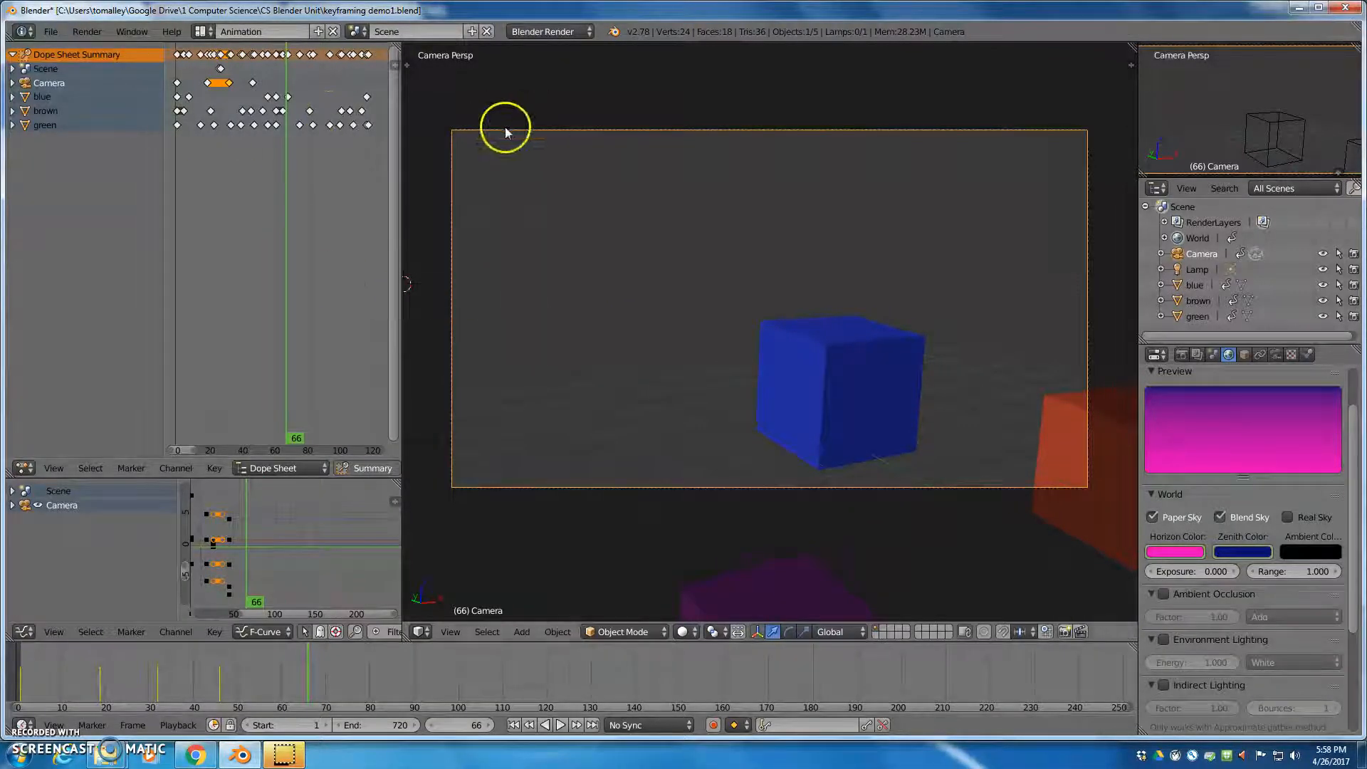
left_click(201, 32)
left_click(220, 104)
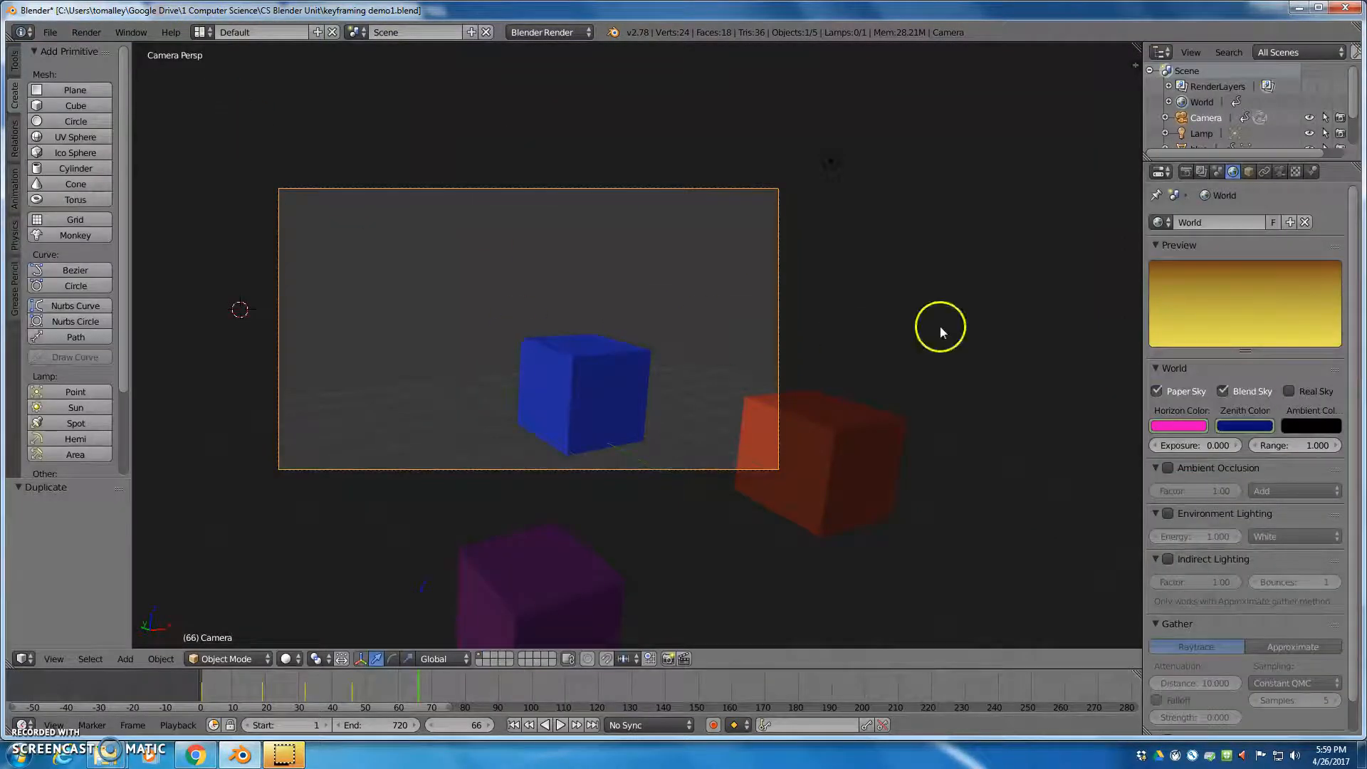
left_click(1185, 173)
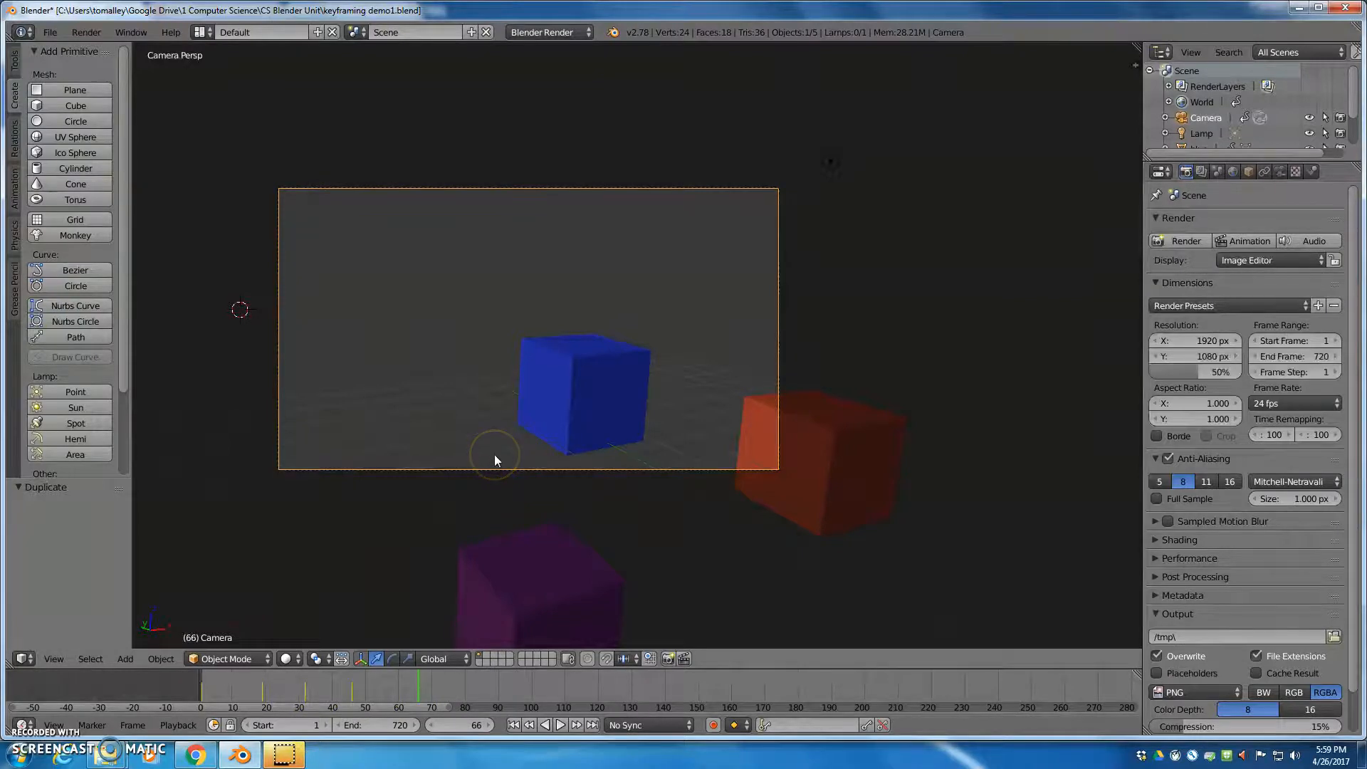
key("F12")
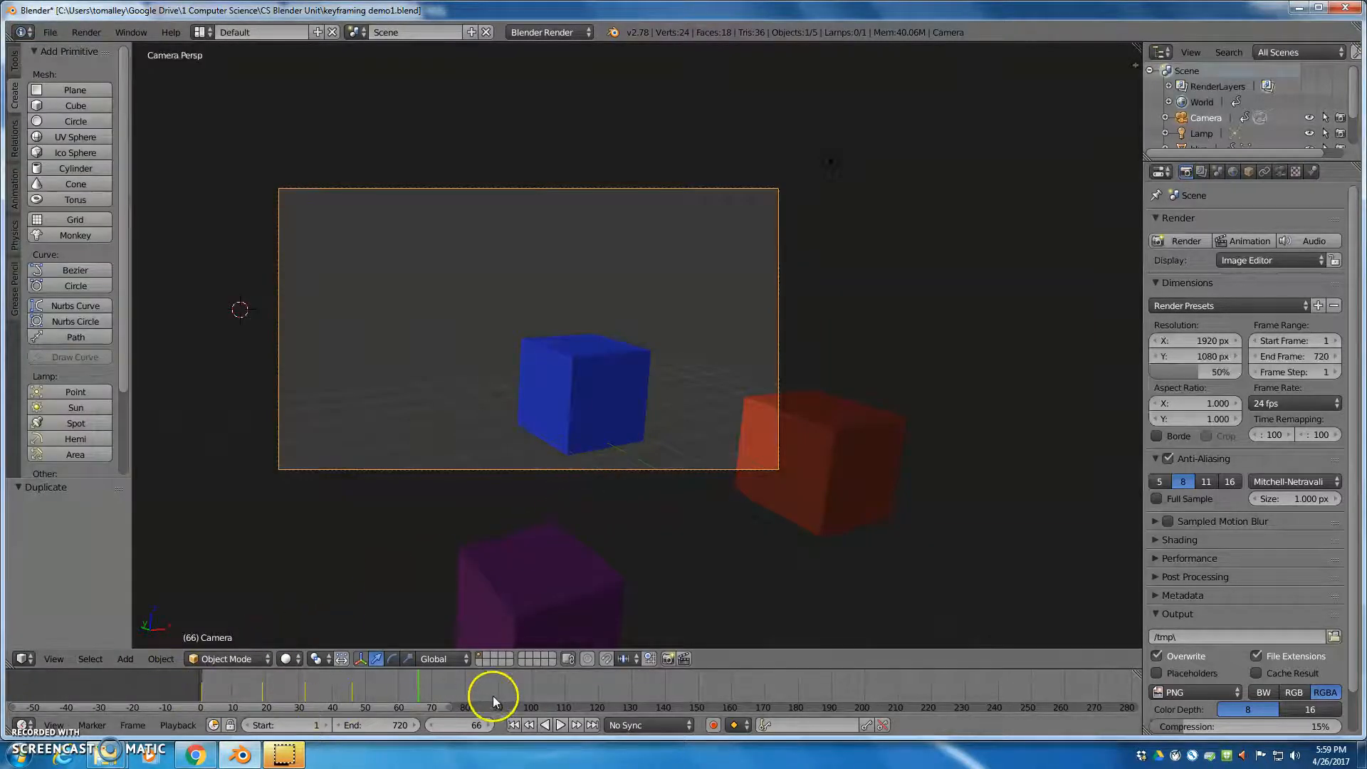
Step: Select the purple cube, set the scene's end frame to 120, and render the full animation
right_click(512, 624)
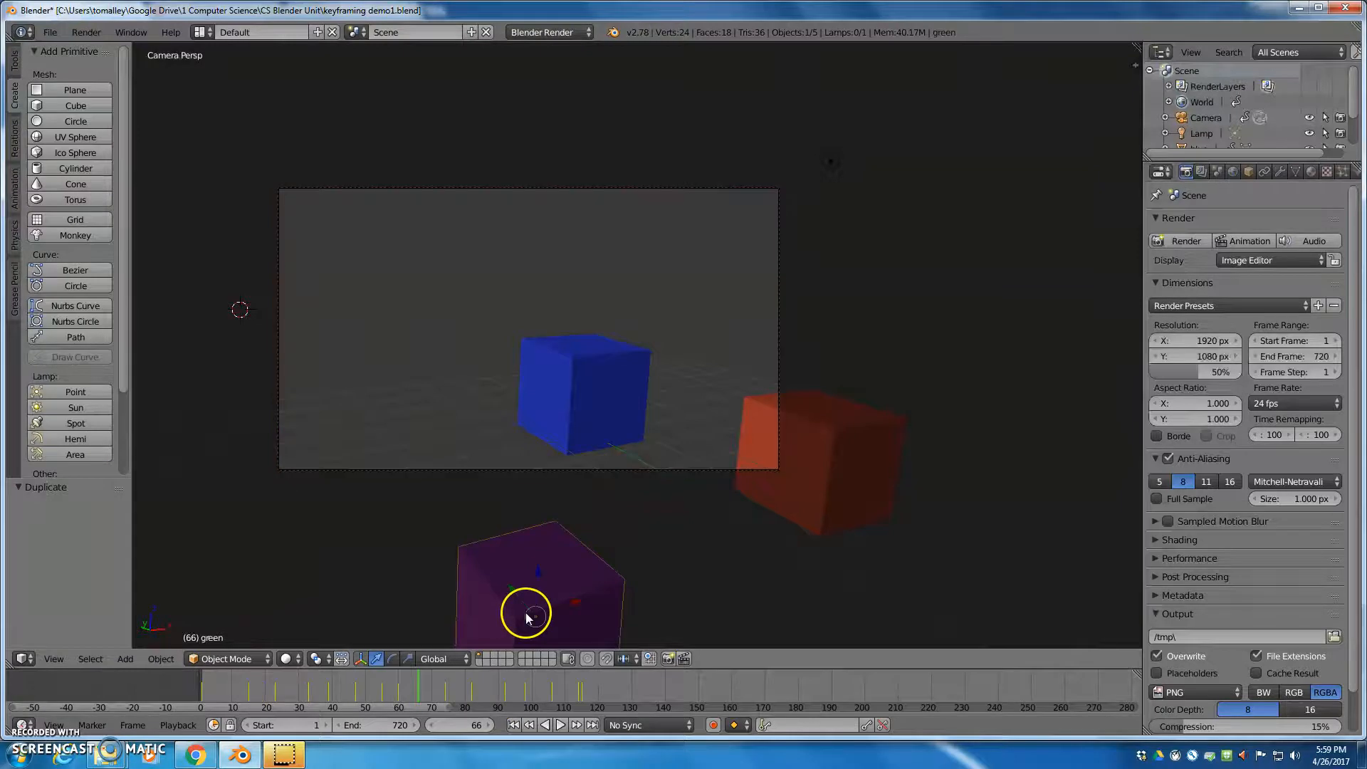
left_click(395, 725)
type("120")
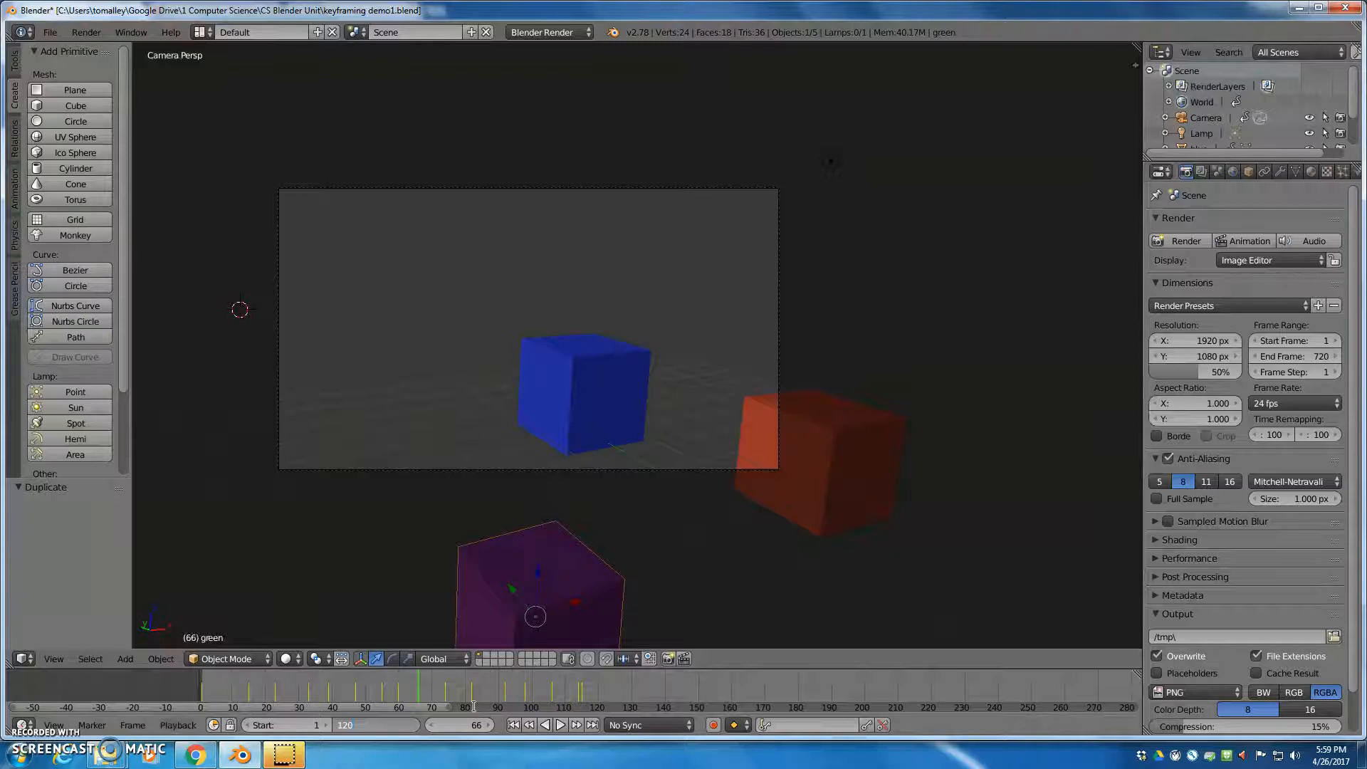
key("Return")
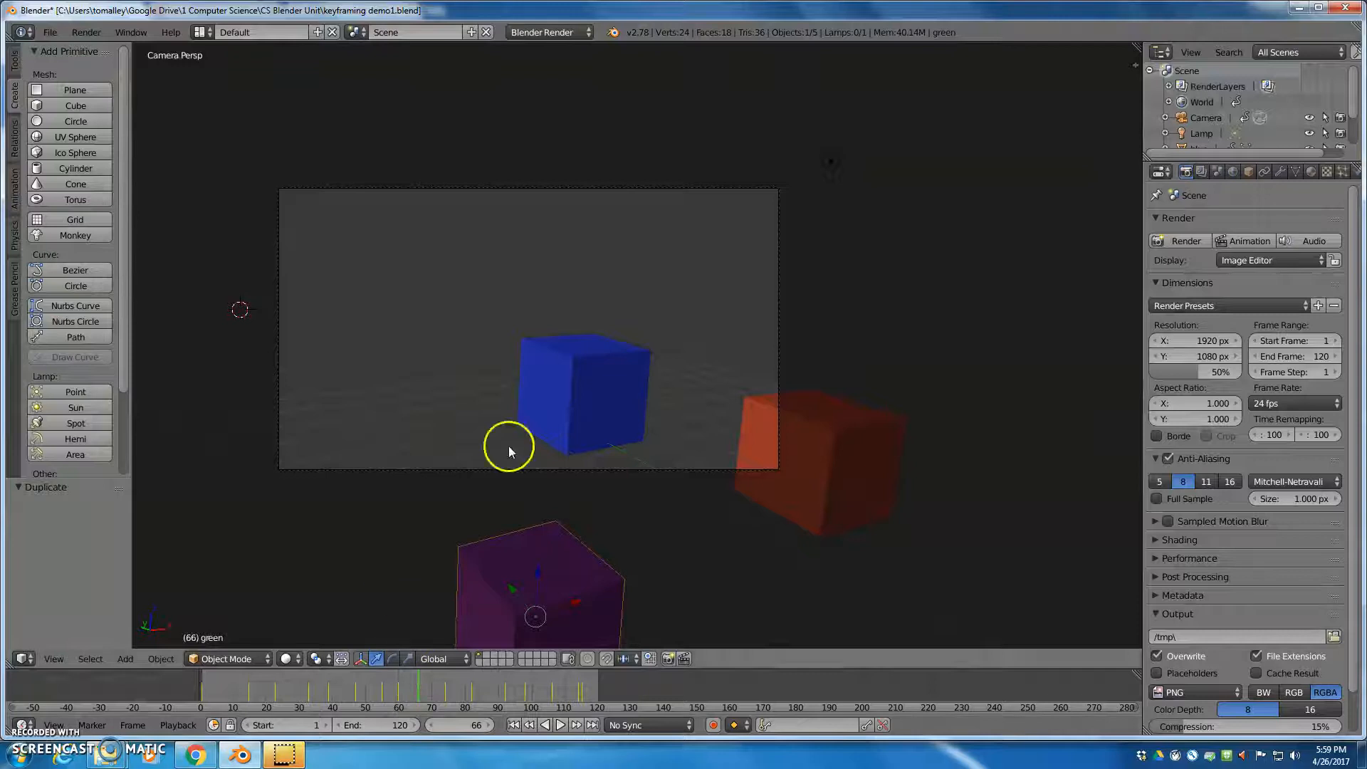
left_click(1239, 242)
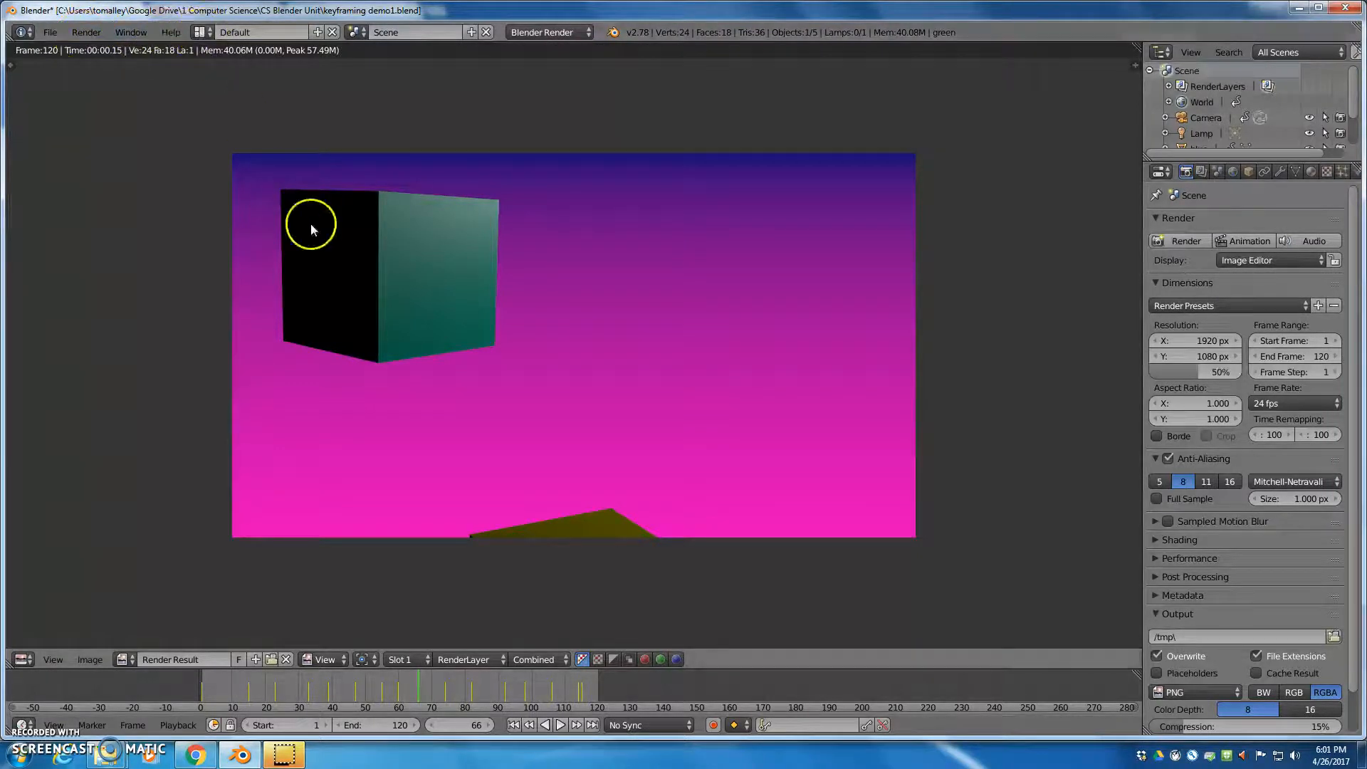
key("Escape")
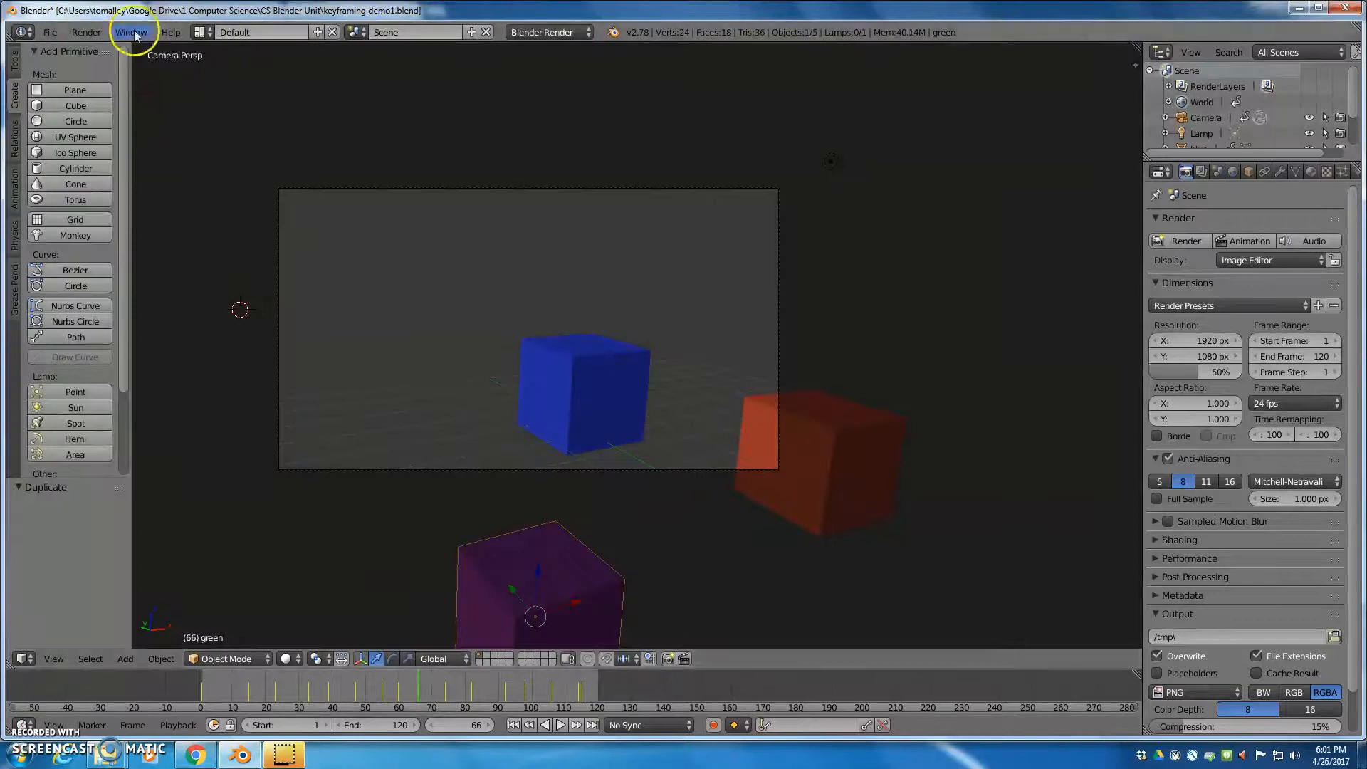
Step: Play the rendered animation in its own window, watch the camera movement, and close the player
left_click(82, 31)
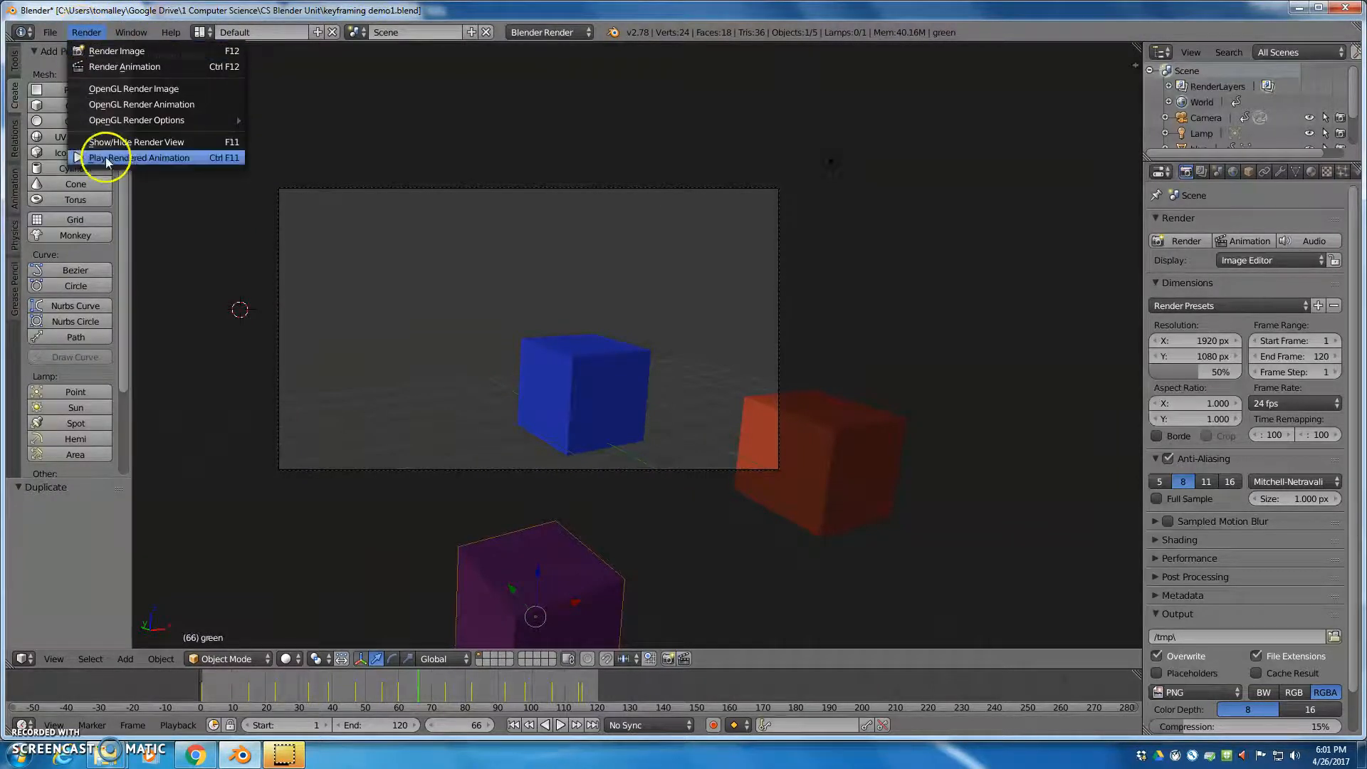
left_click(175, 158)
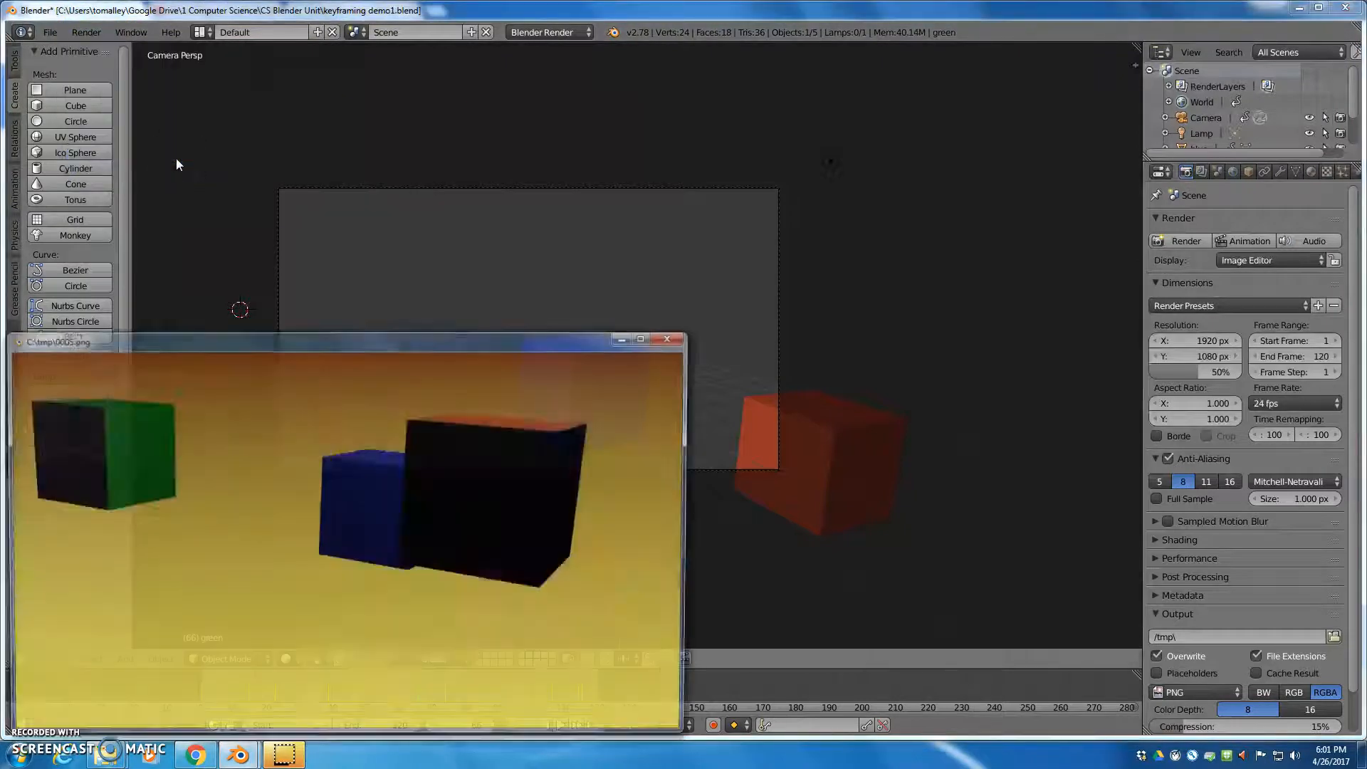
left_click_drag(196, 339, 436, 199)
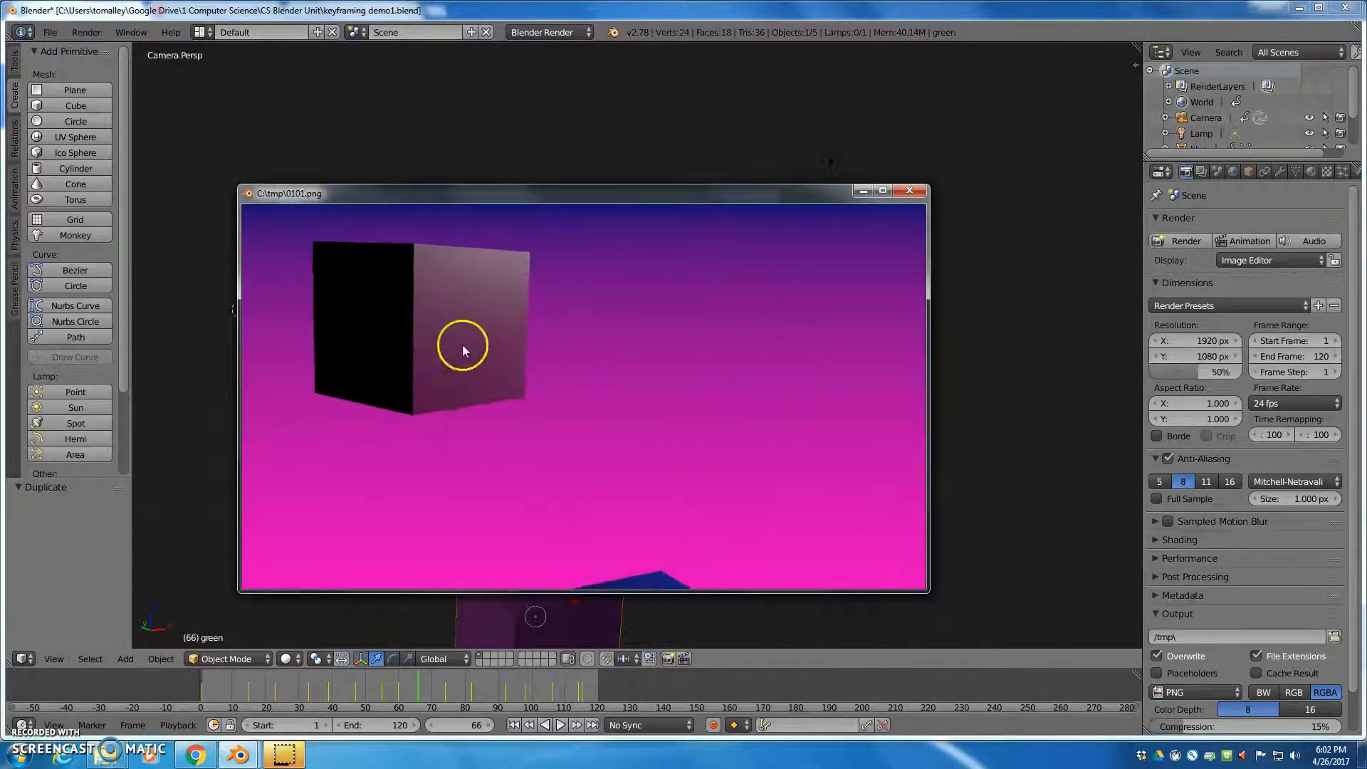
left_click(909, 190)
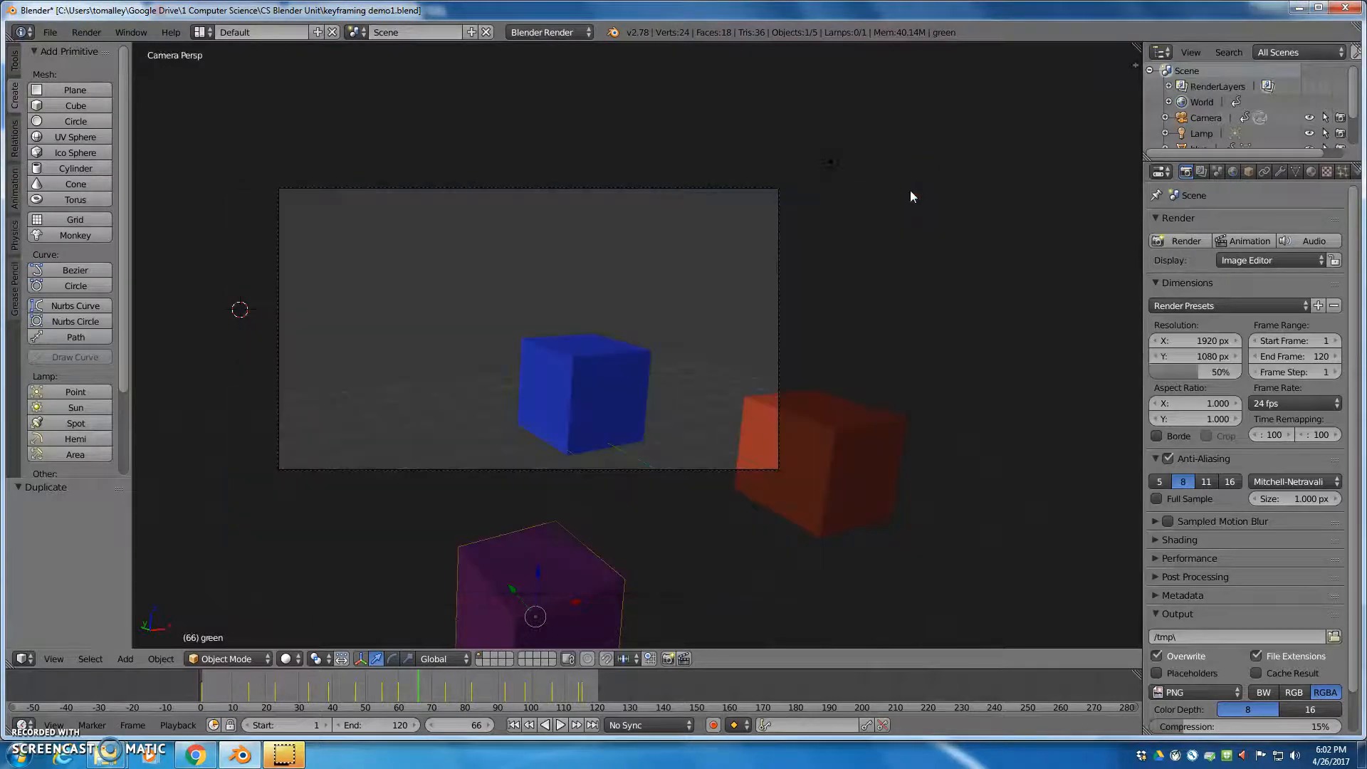
Step: Split the 3D viewport into quad view and show the camera view in its perspective quadrant
middle_click_drag(904, 290, 862, 297)
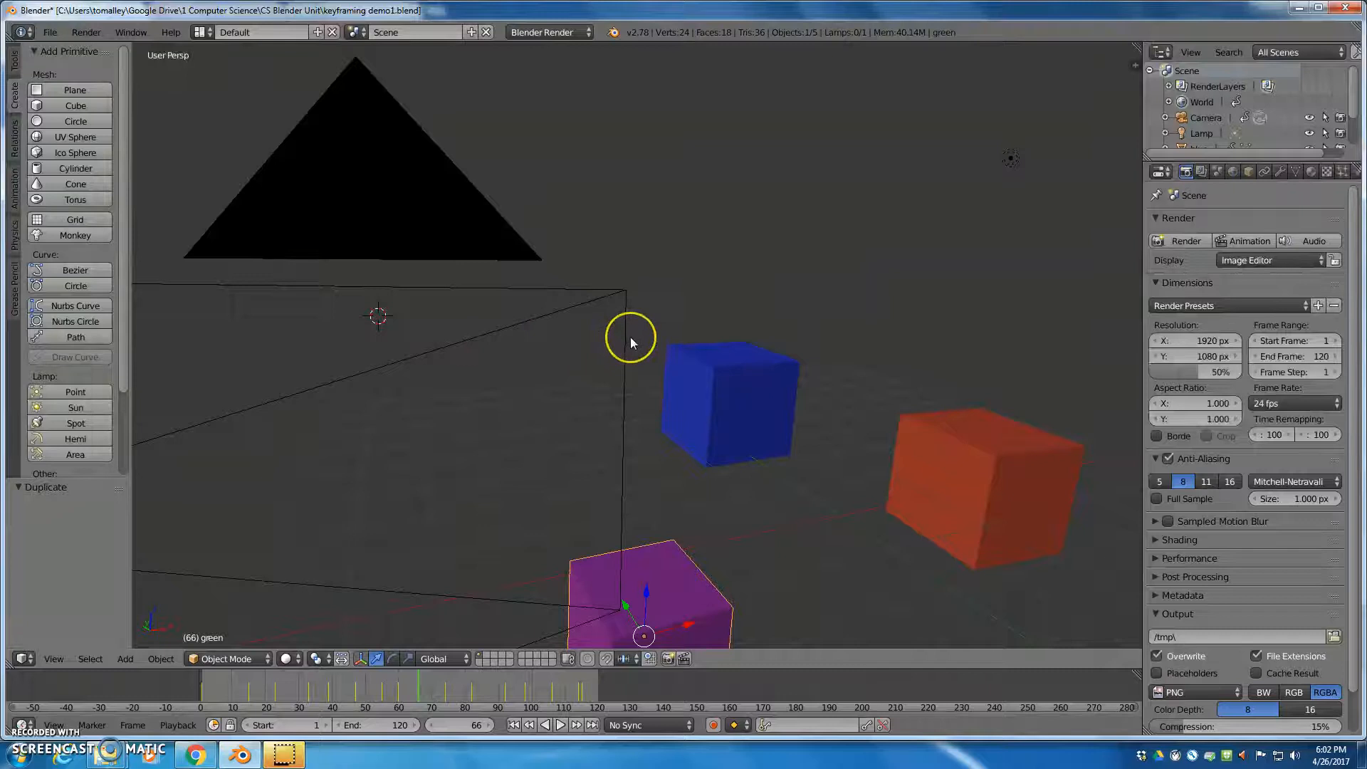
scroll(630, 343, "down", 5)
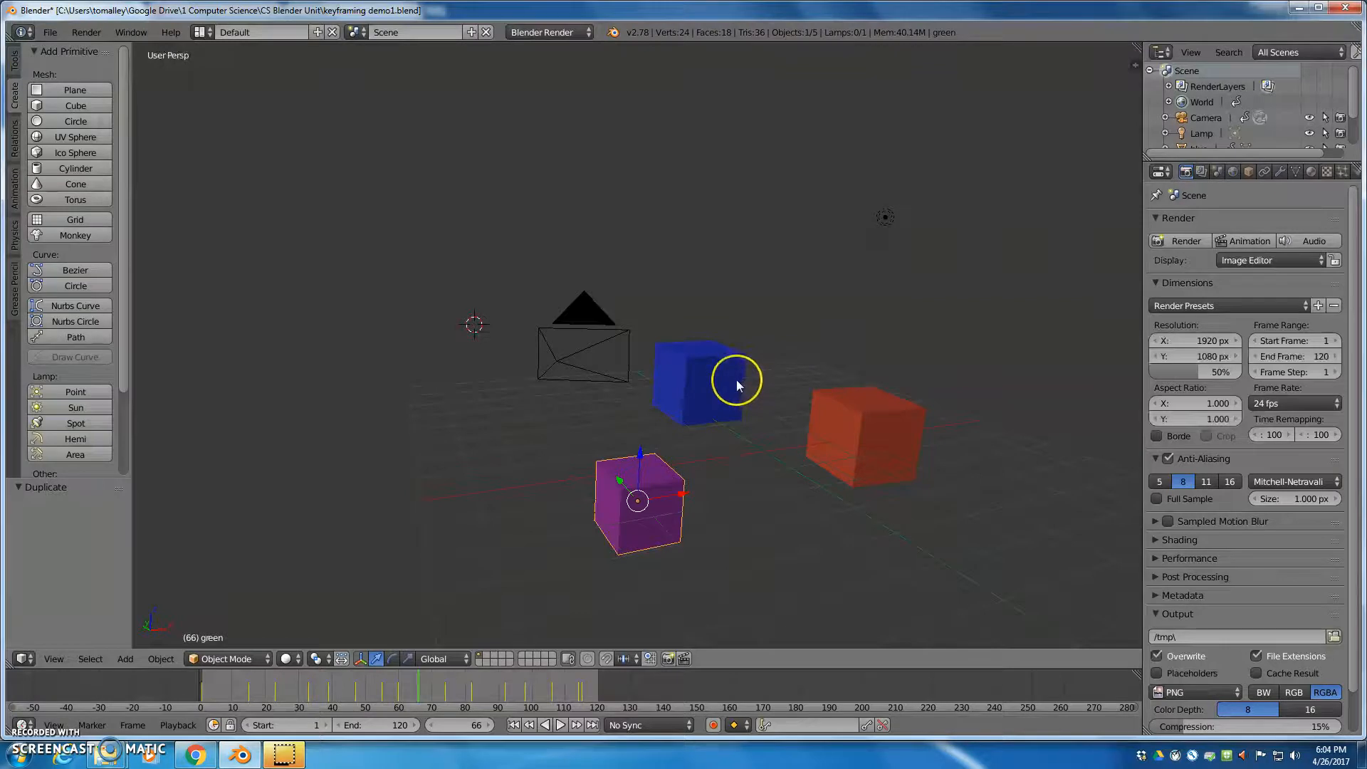
key("ctrl+alt+q")
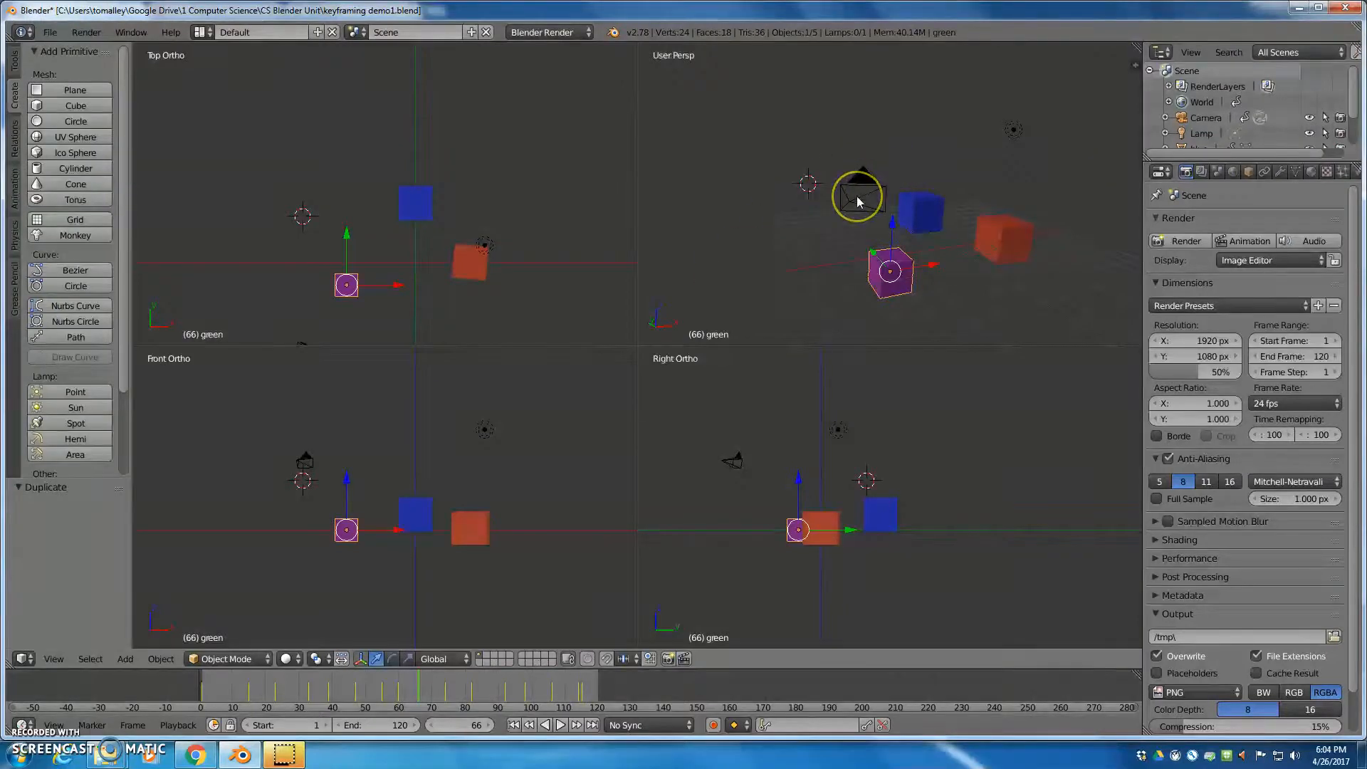
key("KP_0")
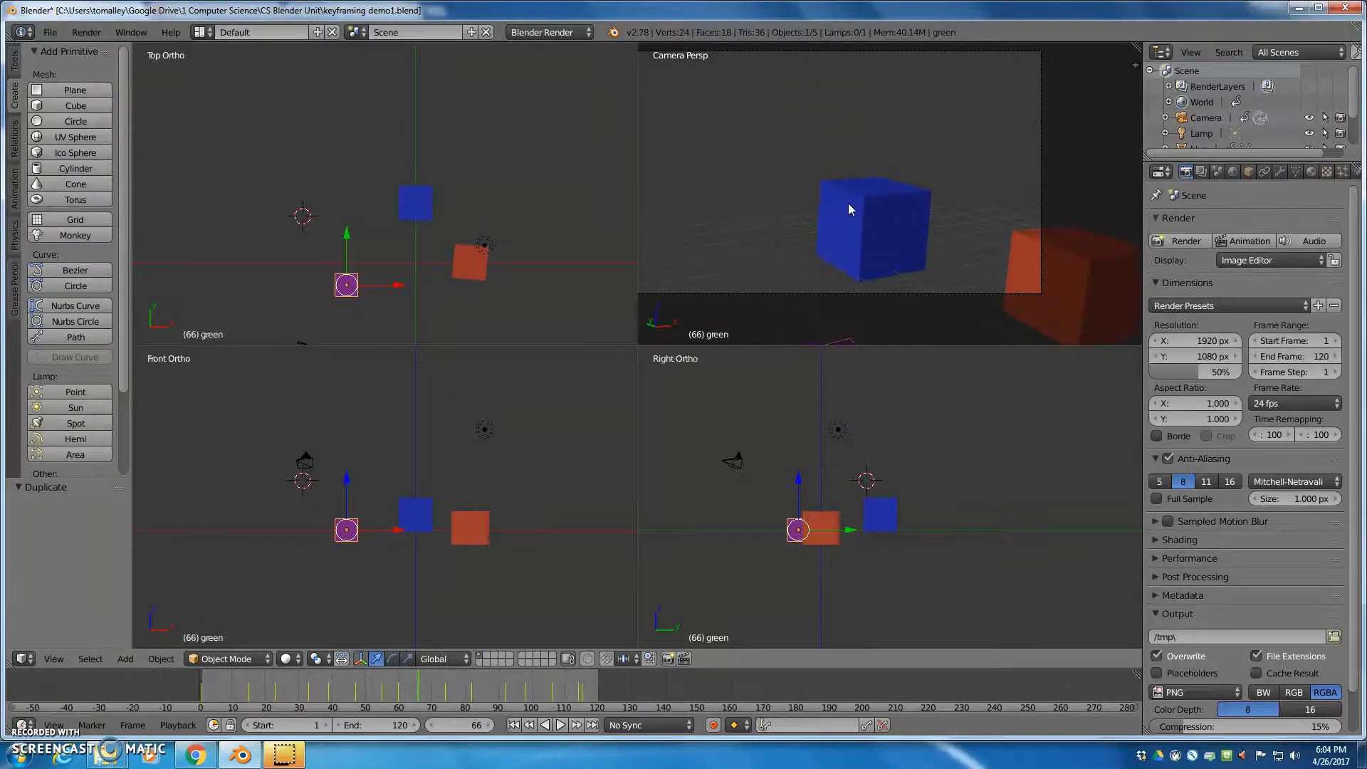
key("KP_0")
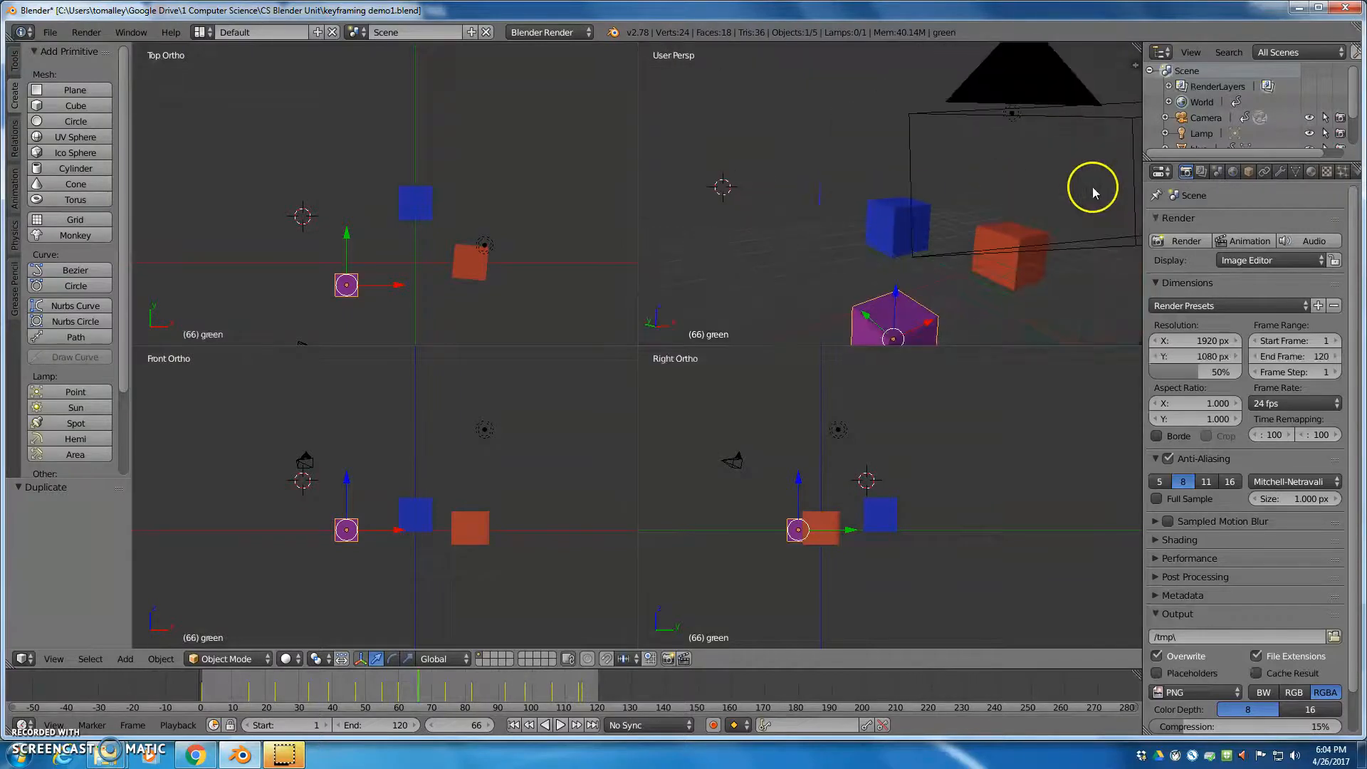
key("KP_0")
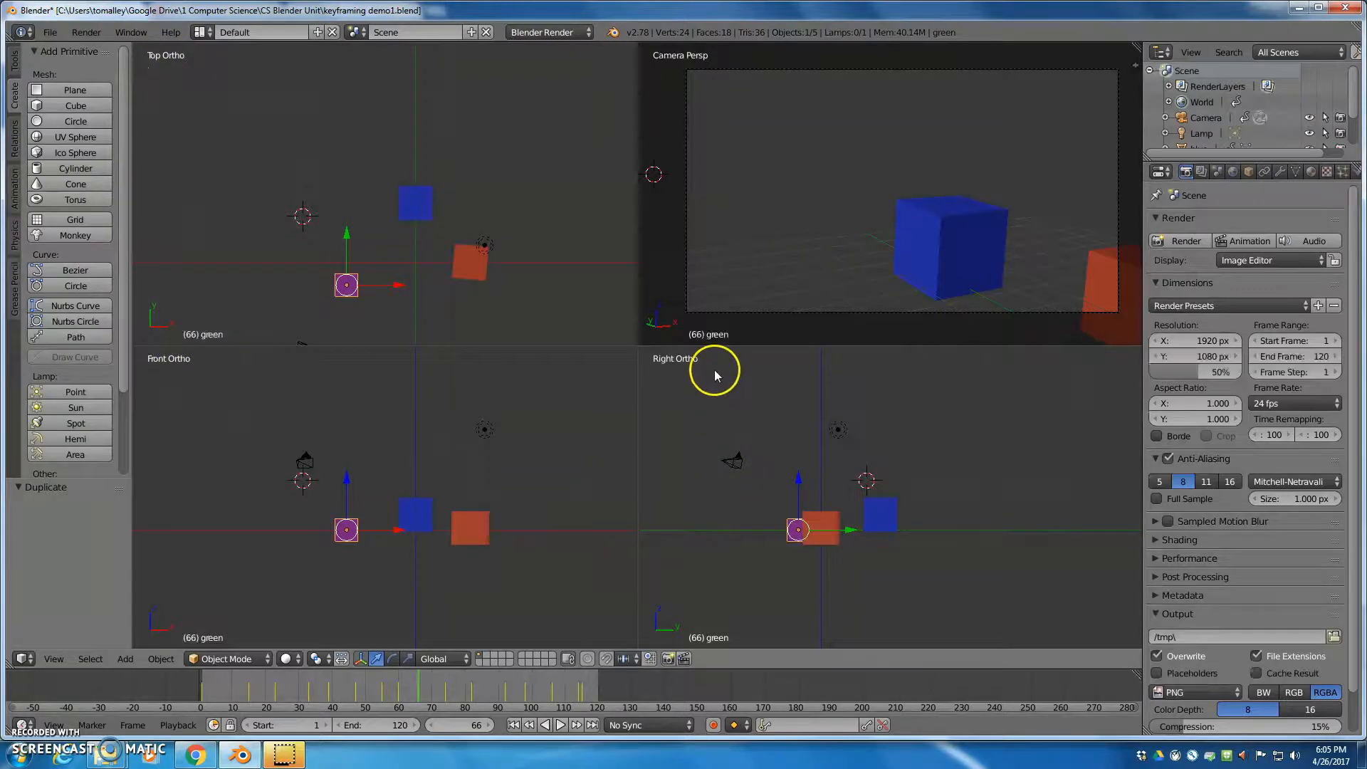
Step: Select the camera, move it back from the cubes along the Y axis, and raise it about 0.96 units along Z
right_click(736, 454)
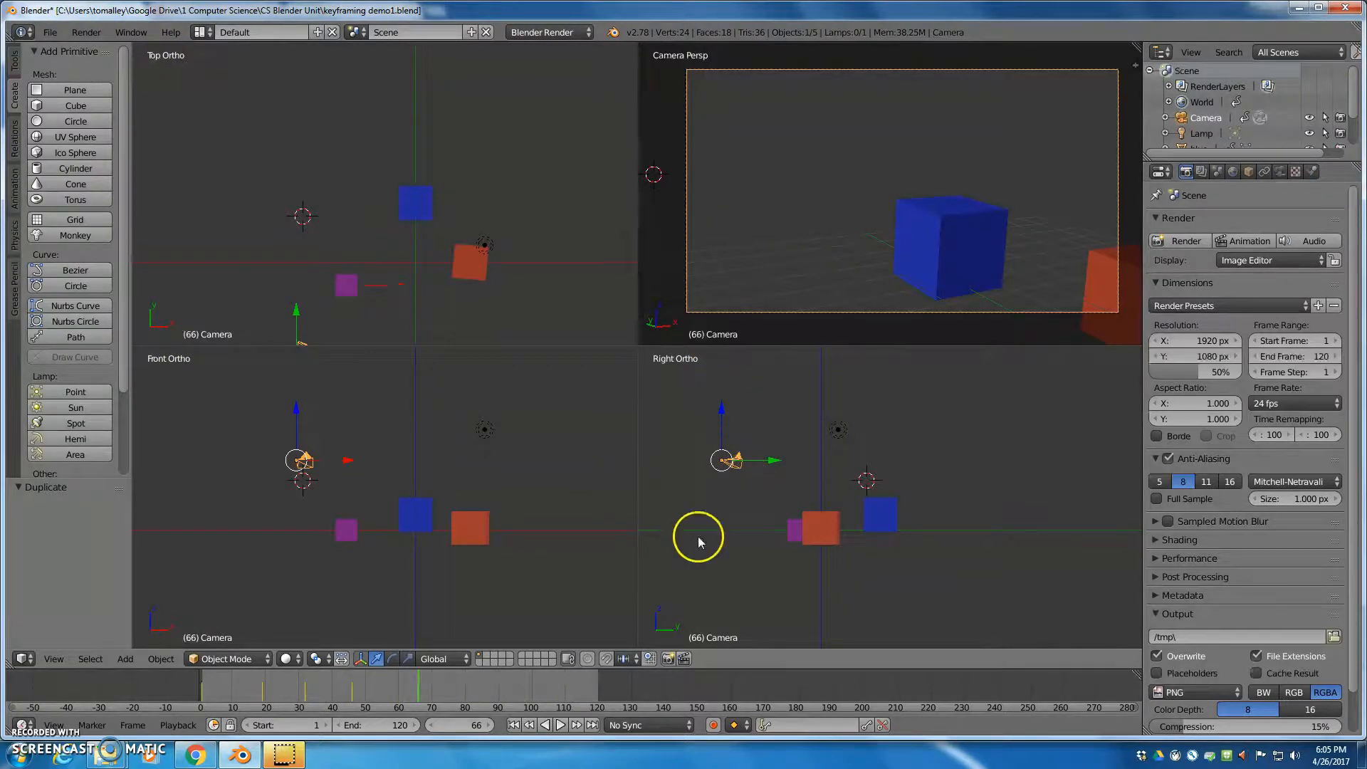
left_click_drag(769, 460, 708, 460)
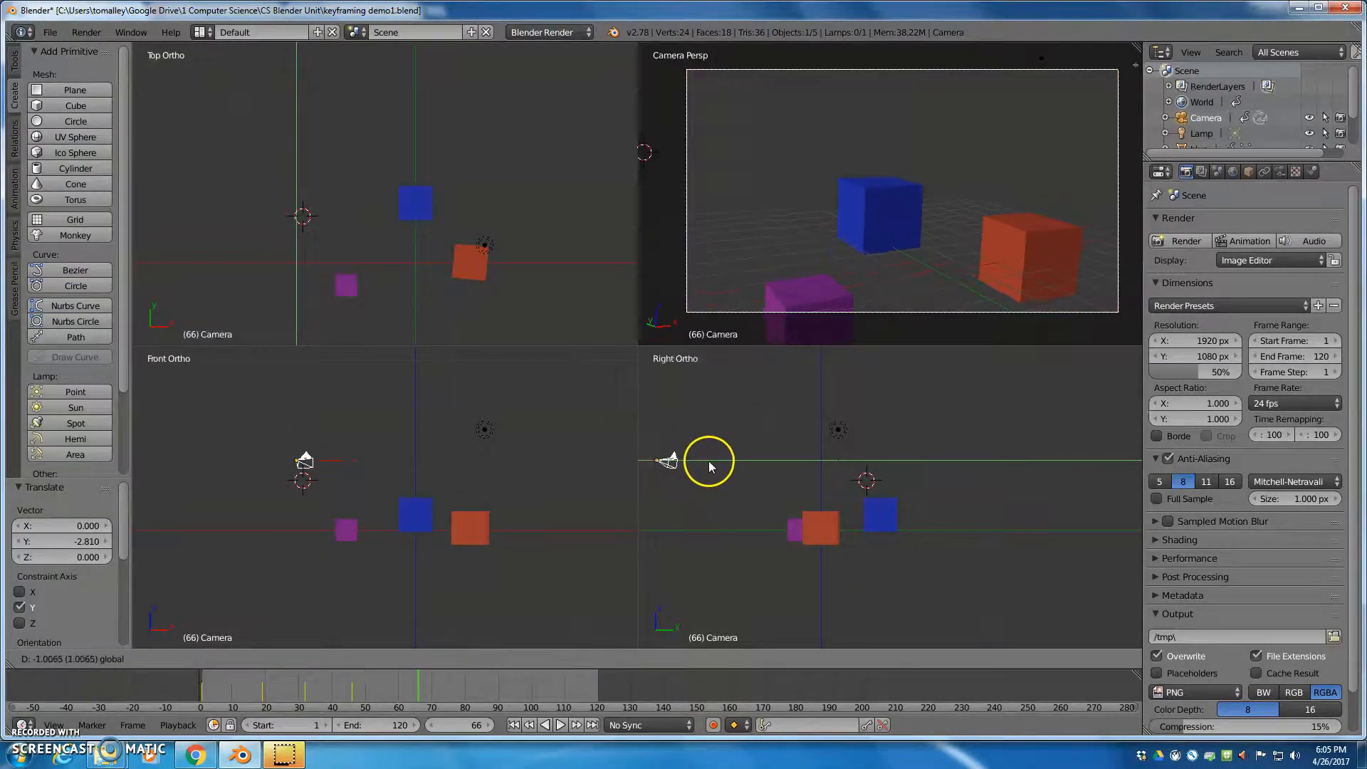
left_click_drag(297, 411, 298, 395)
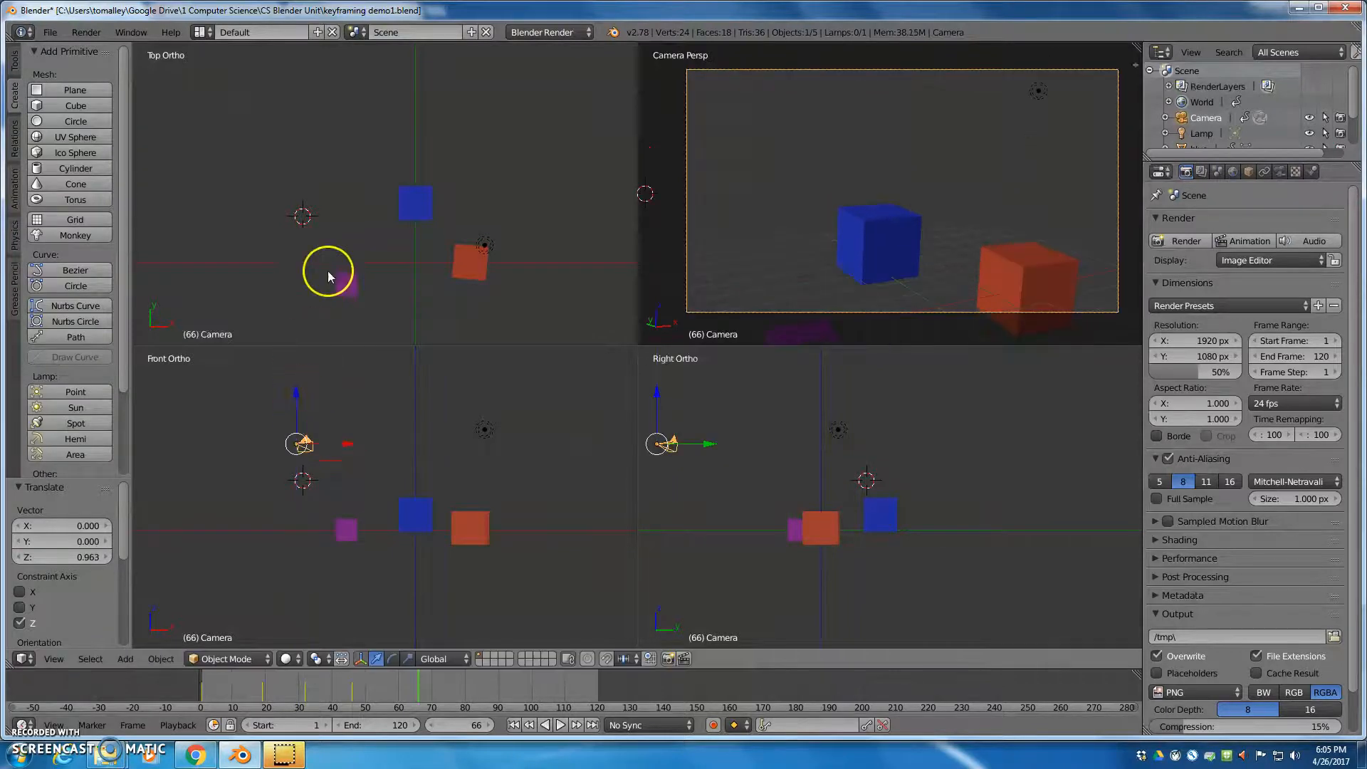
Step: Move the camera about 5.88 units farther back along the negative Y axis in the top view
scroll(326, 271, "down", 5)
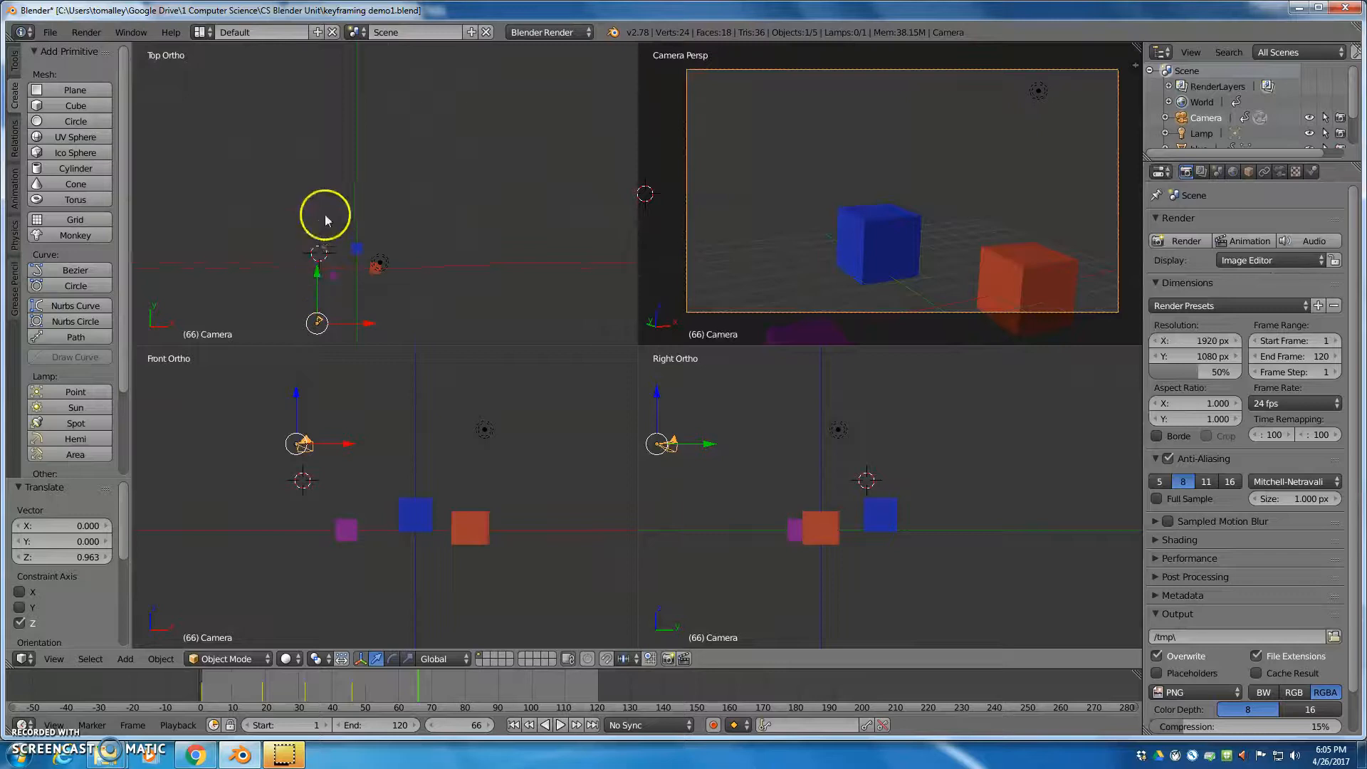
middle_click_drag(389, 261, 406, 168, "shift")
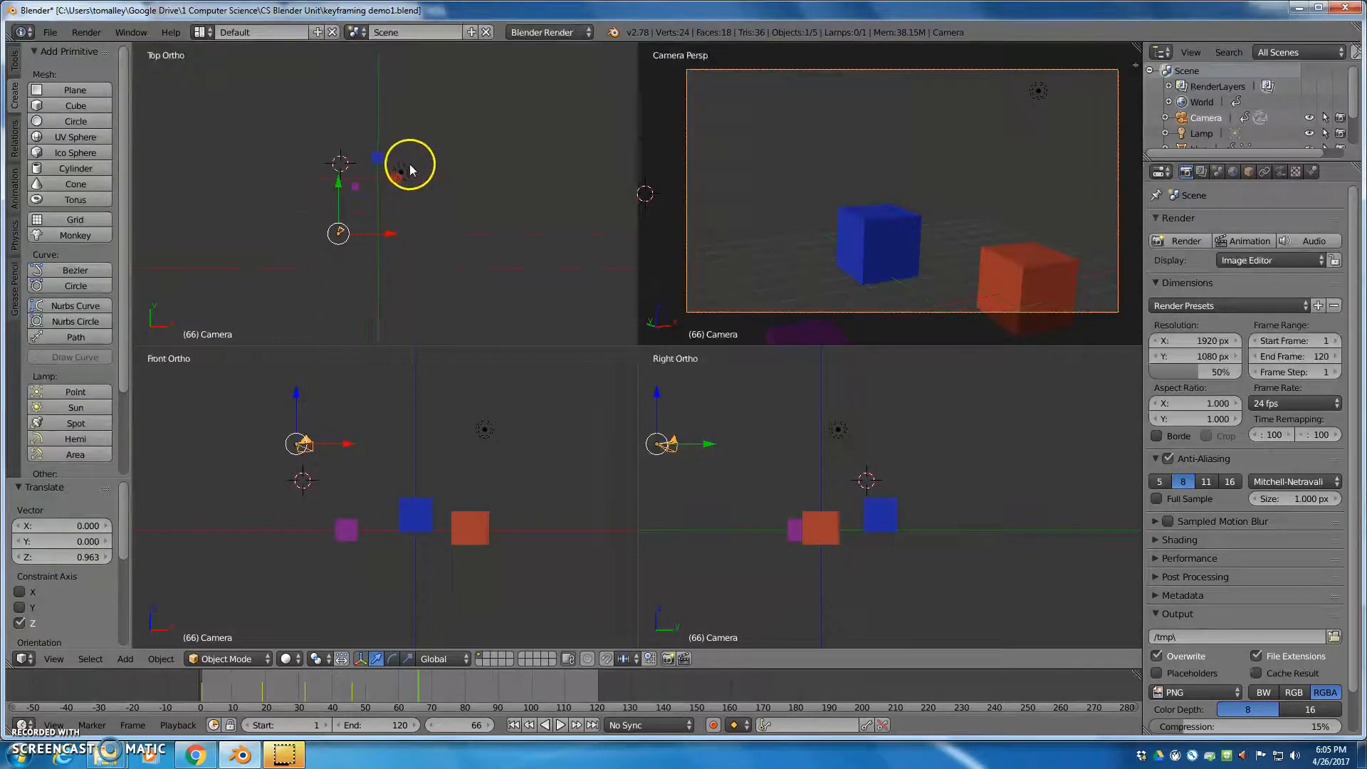
key("g")
key("y")
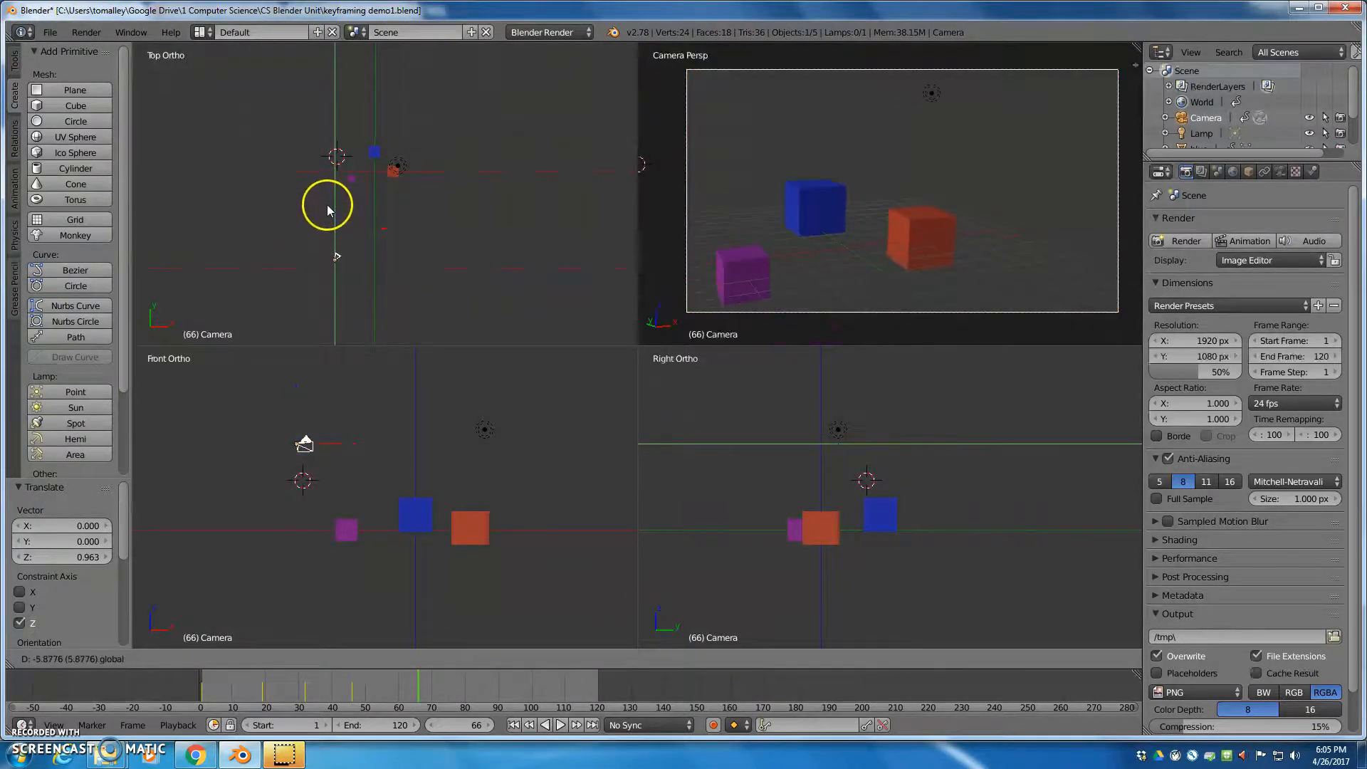
left_click(327, 212)
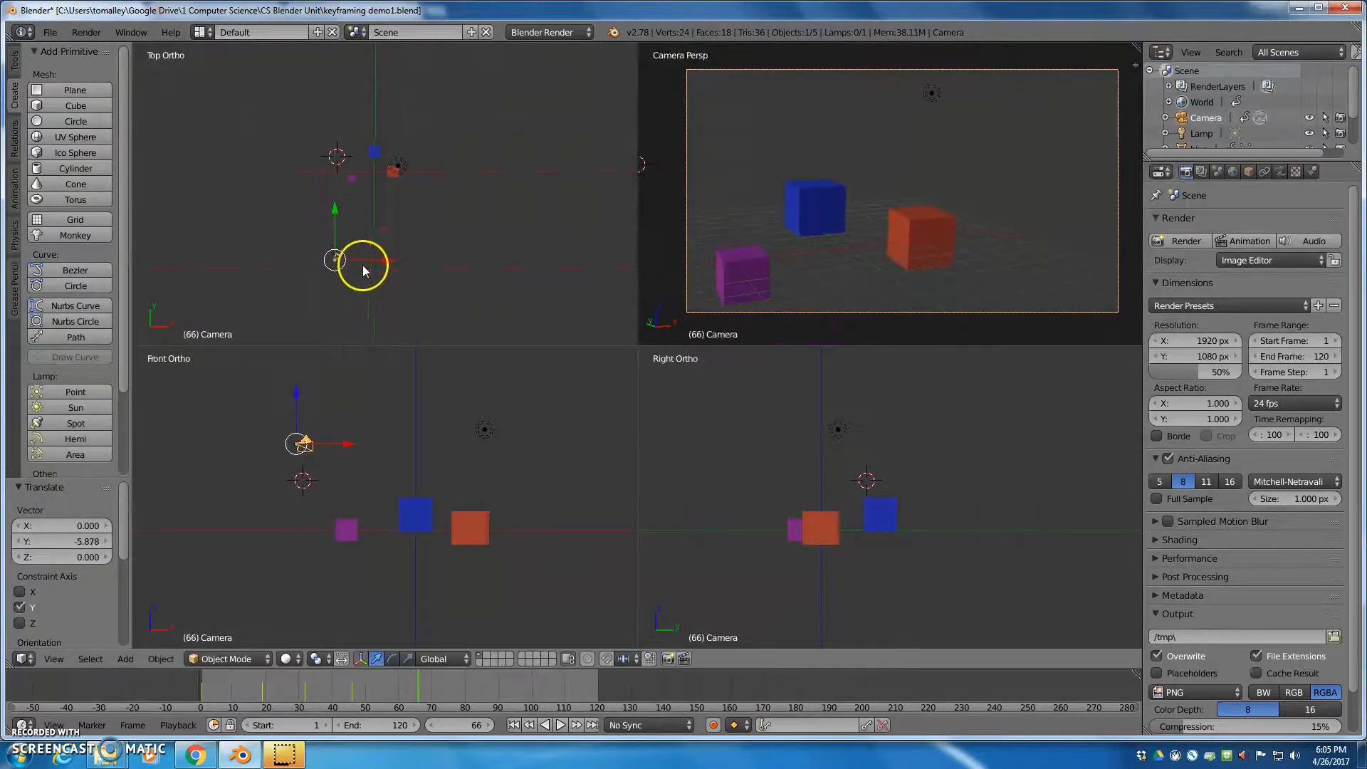
Step: Rotate the camera about -9.8° in the top view, and fine-tune its rotation around the Y axis with the rotate manipulator
key("r")
left_click(452, 235)
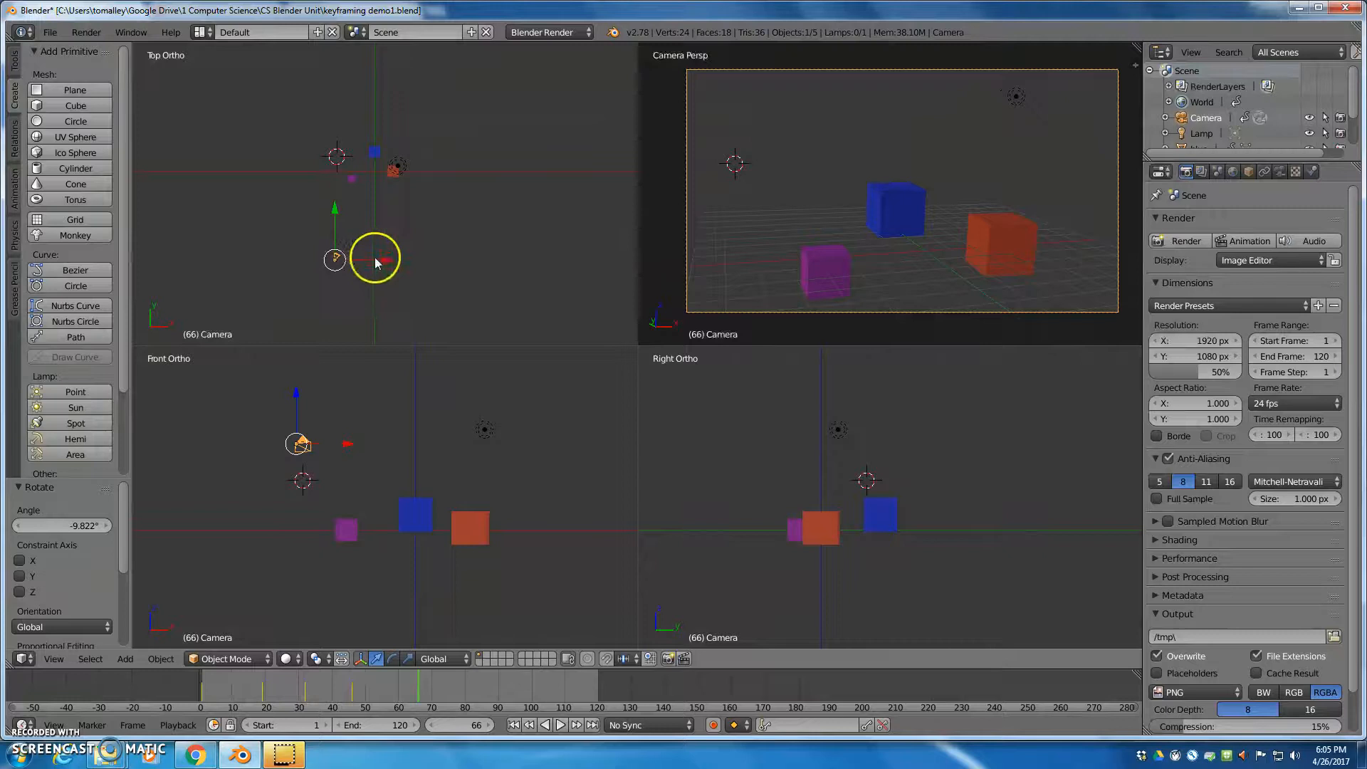
left_click(392, 658)
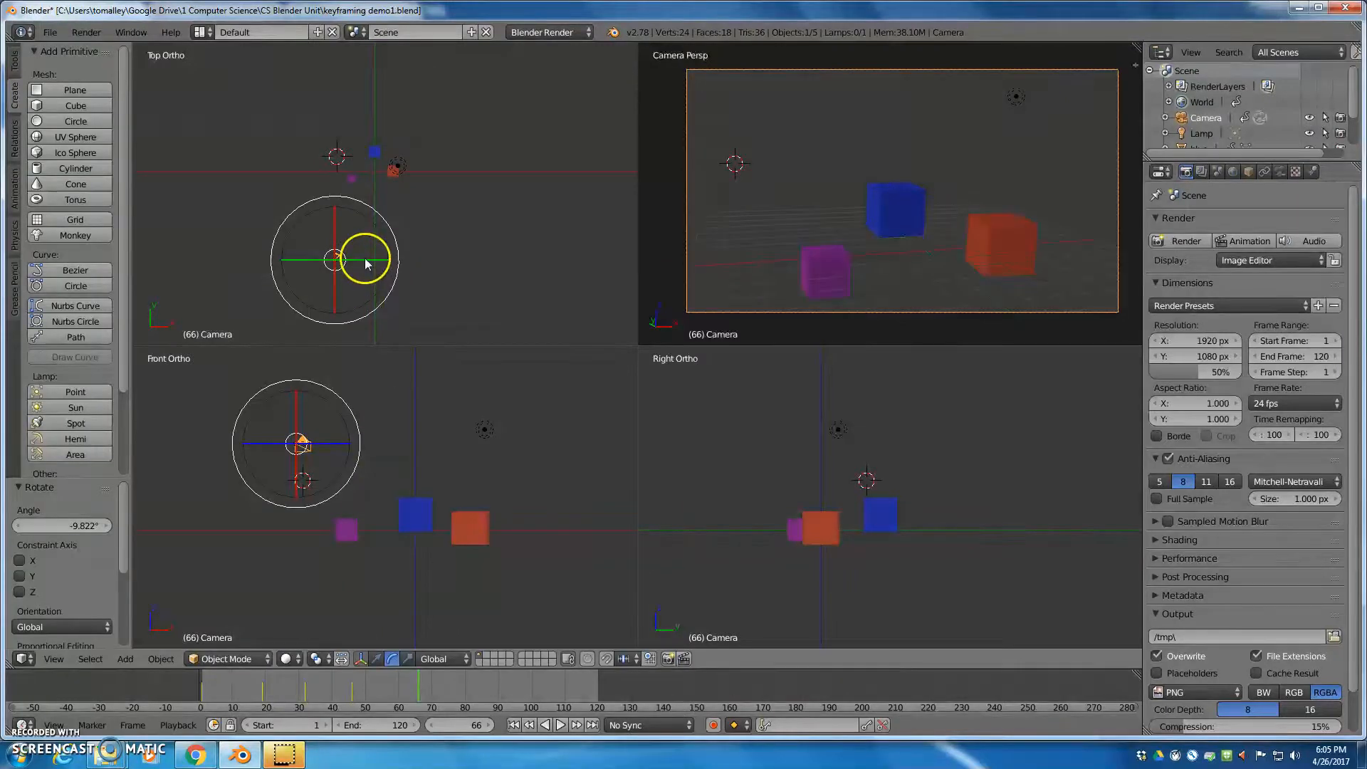
mouse_move(364, 257)
left_mouse_down()
mouse_move(354, 253)
mouse_move(370, 261)
left_mouse_up()
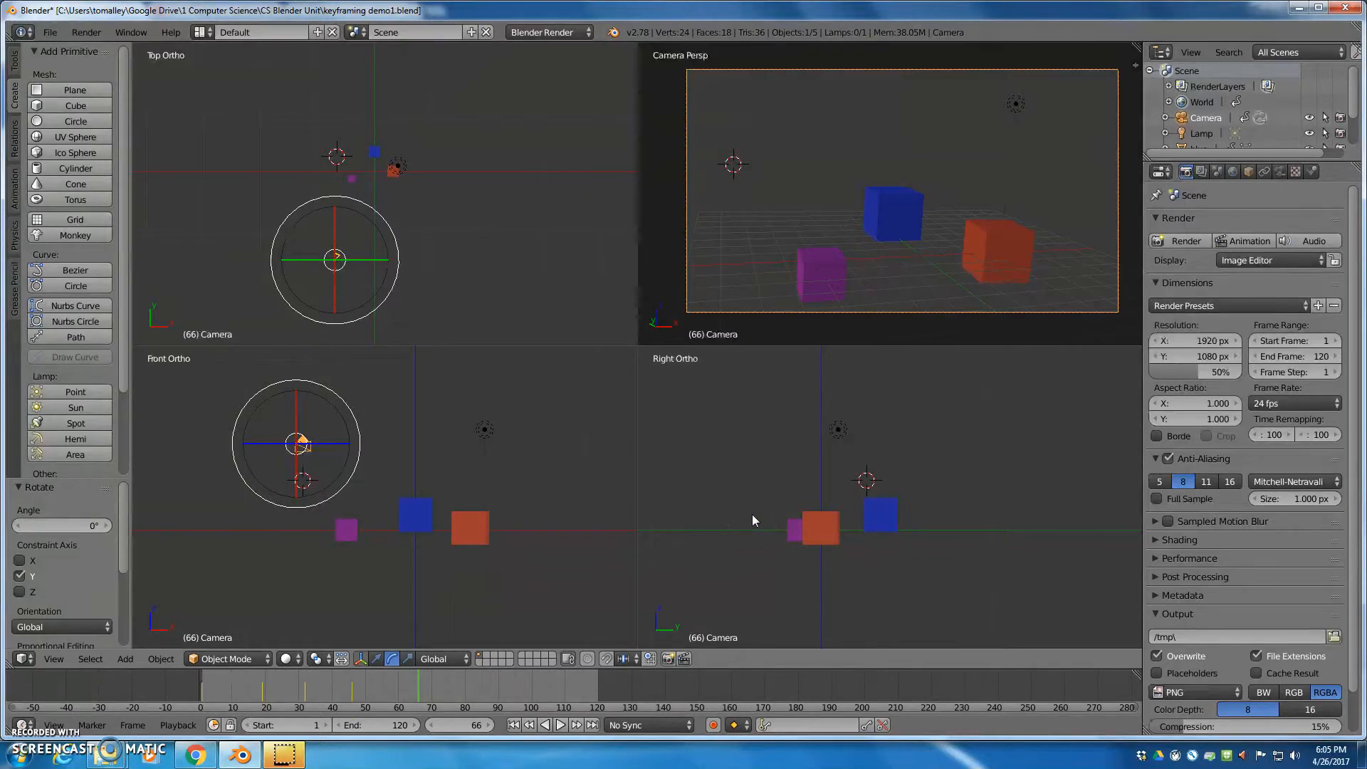
Step: Leave quad view for a single 3D viewport and orbit to a user perspective from behind the camera
key("ctrl+alt+q")
mouse_move(755, 507)
middle_mouse_down()
mouse_move(771, 497)
mouse_move(761, 507)
middle_mouse_up()
middle_click_drag(457, 384, 455, 367)
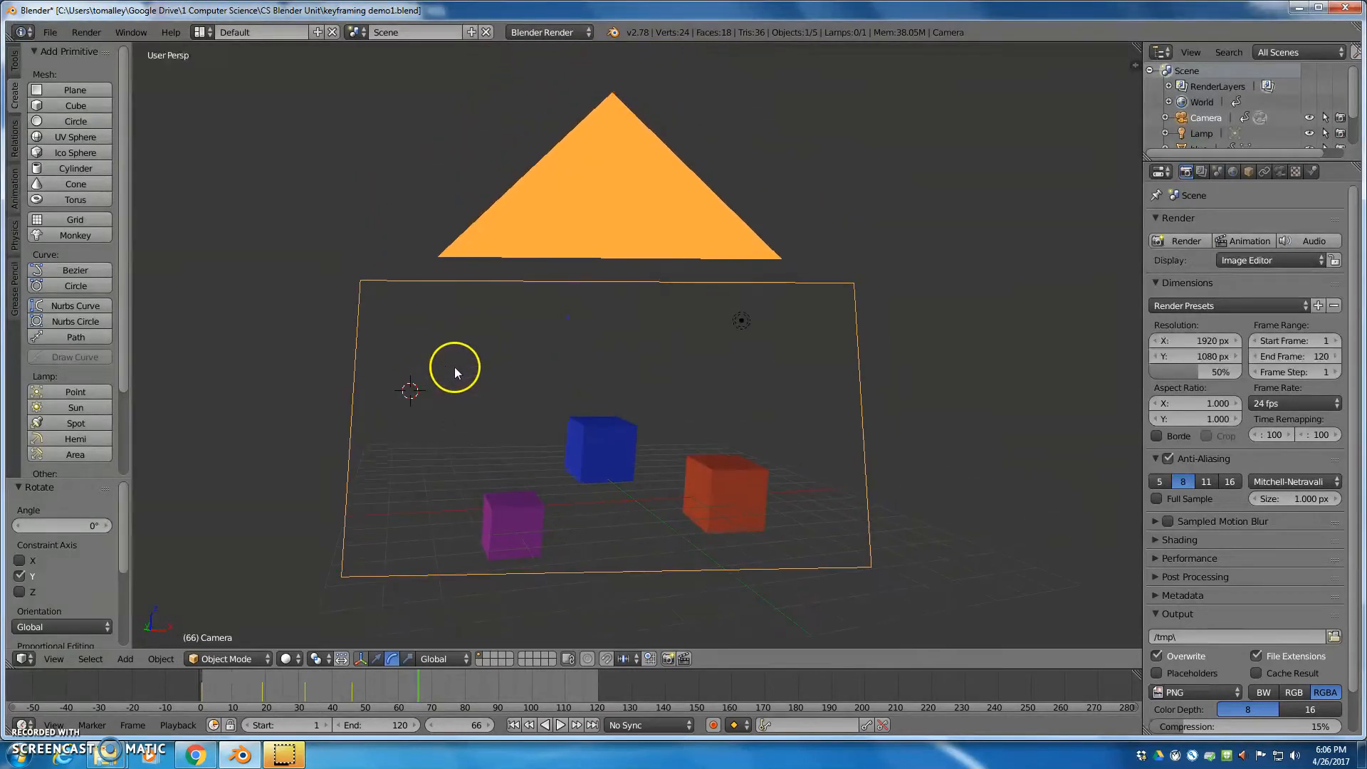